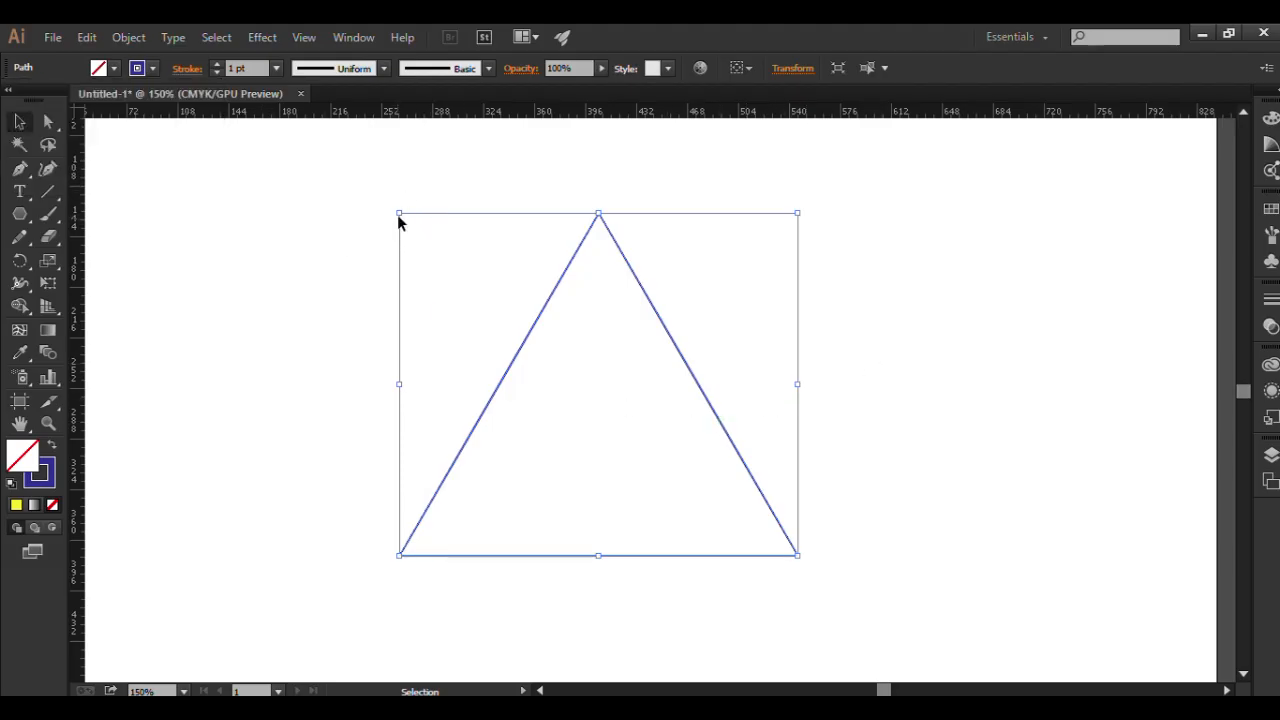
Scale the triangle down proportionally to about a third of its size and move it up and to the left.
left_click_drag(397, 213, 528, 326)
left_click(651, 402)
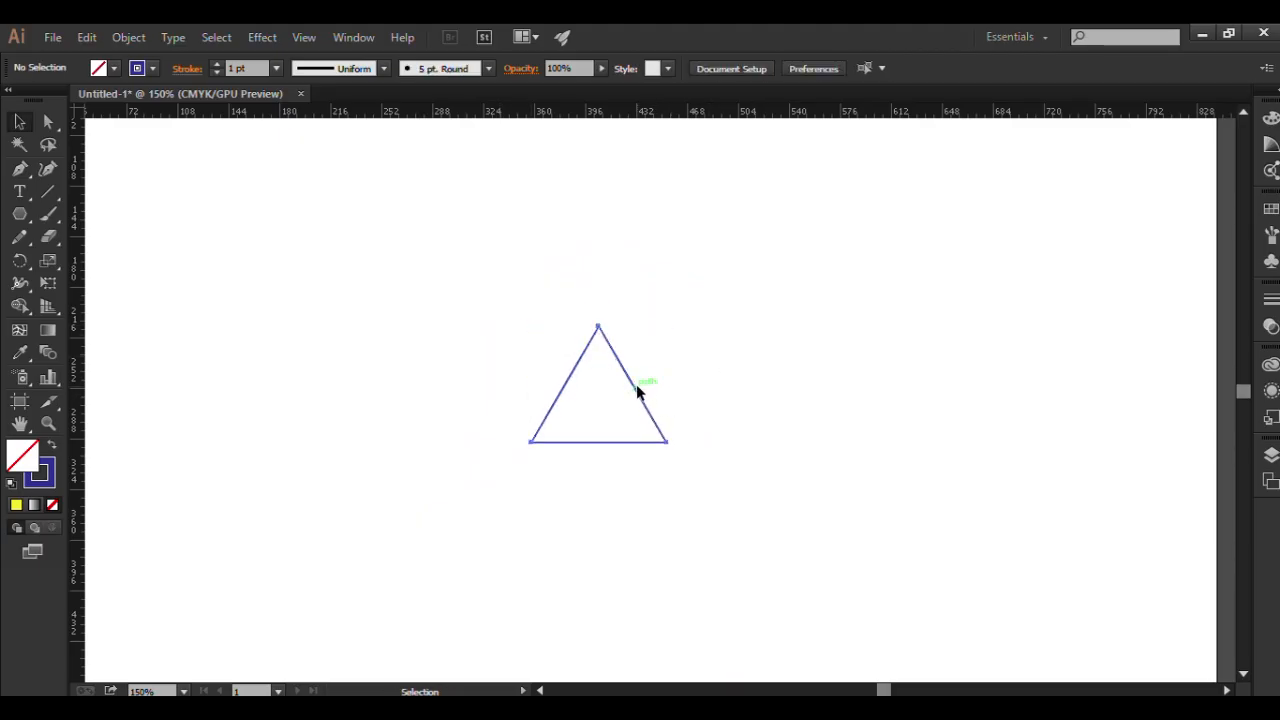
left_click_drag(635, 388, 595, 320)
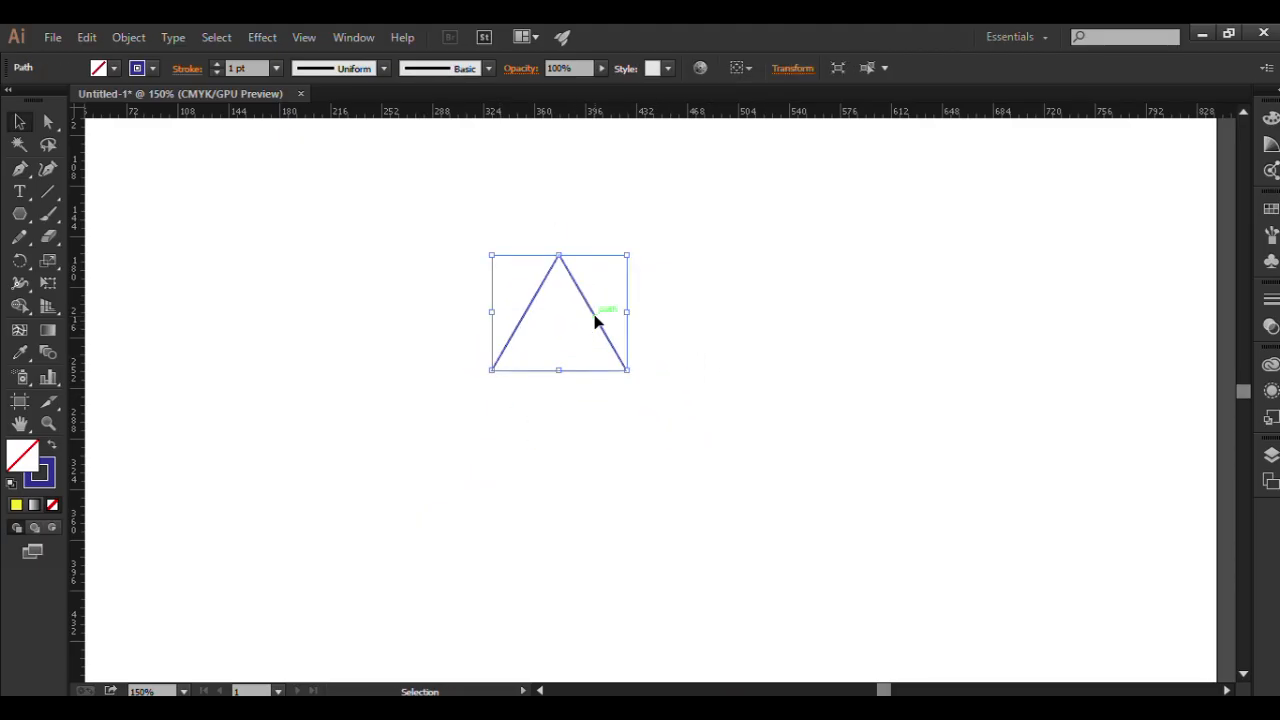
Copy and paste the small triangle, placing the copy with its apex on the original's lower-left corner.
right_click(596, 321)
left_click(449, 455)
left_click(526, 311)
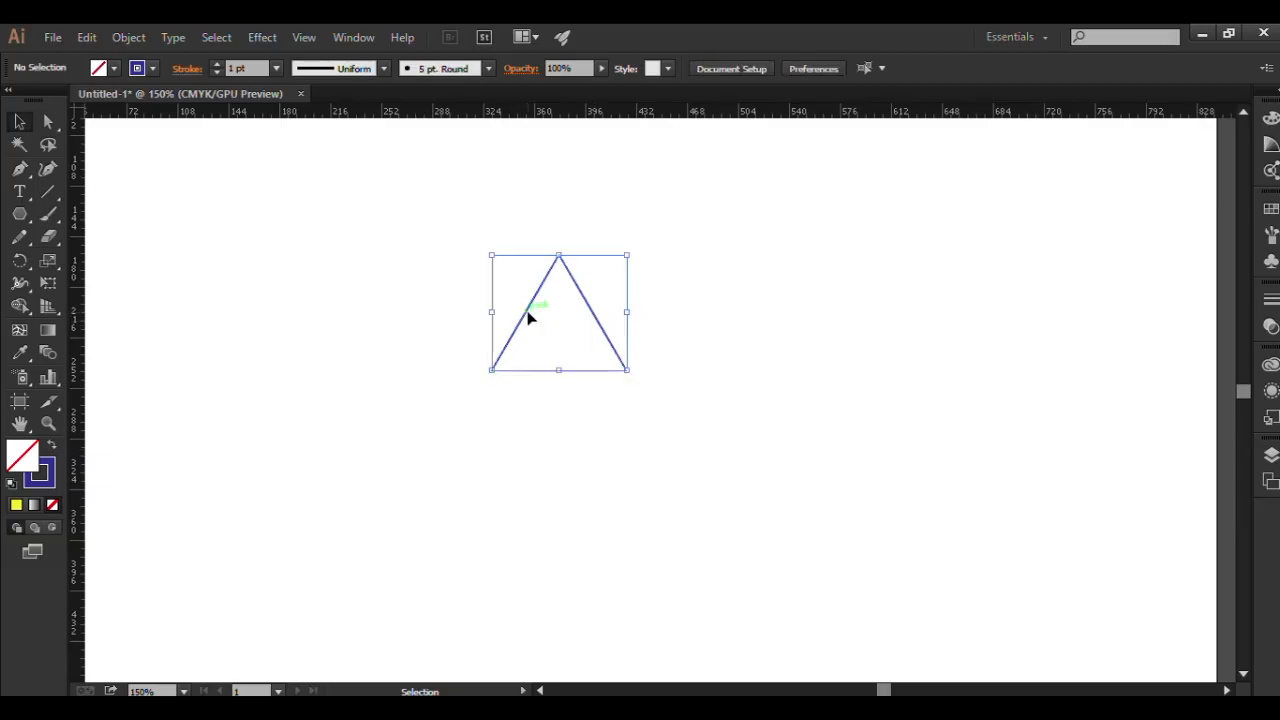
left_click(123, 39)
left_click(123, 39)
left_click(88, 39)
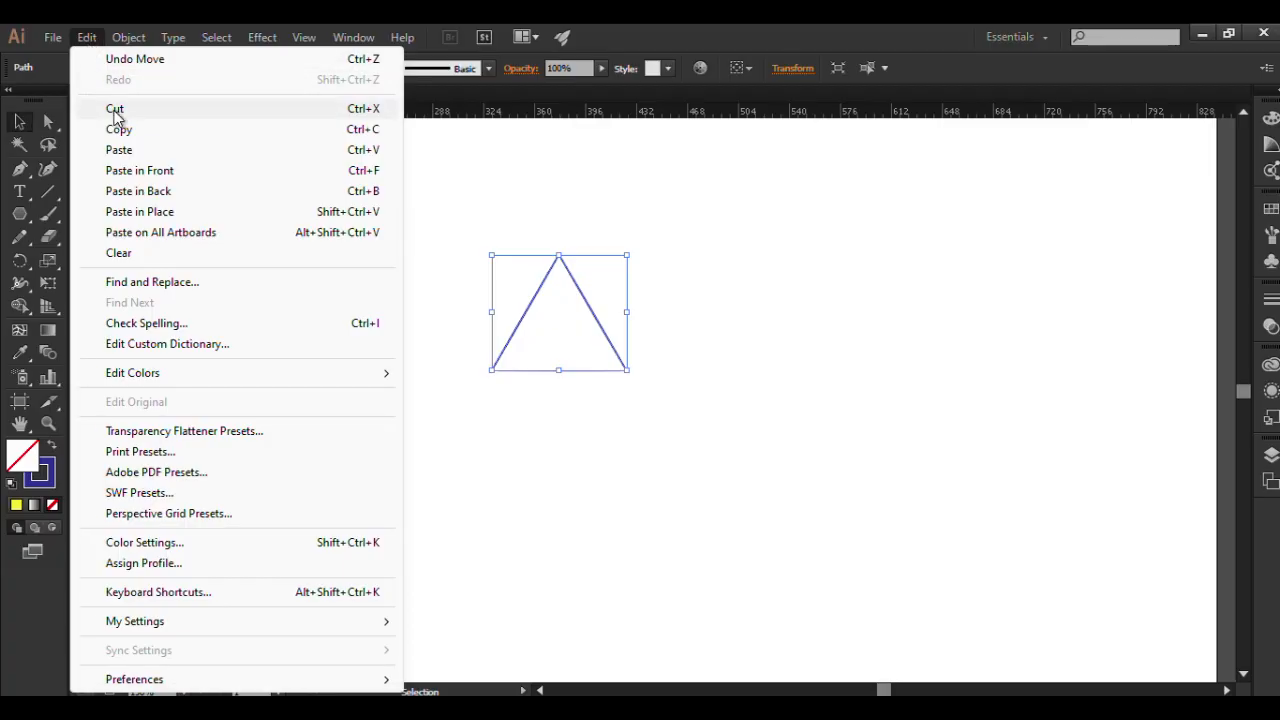
left_click(121, 131)
left_click(87, 37)
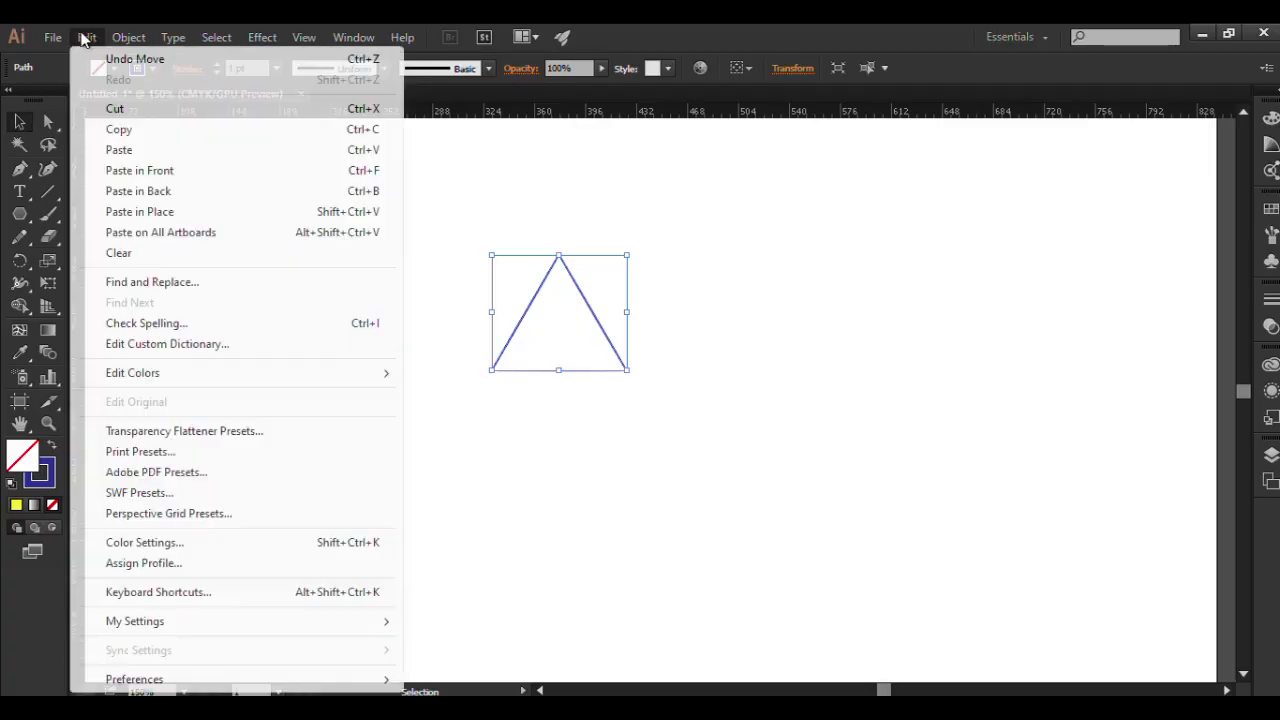
left_click(120, 152)
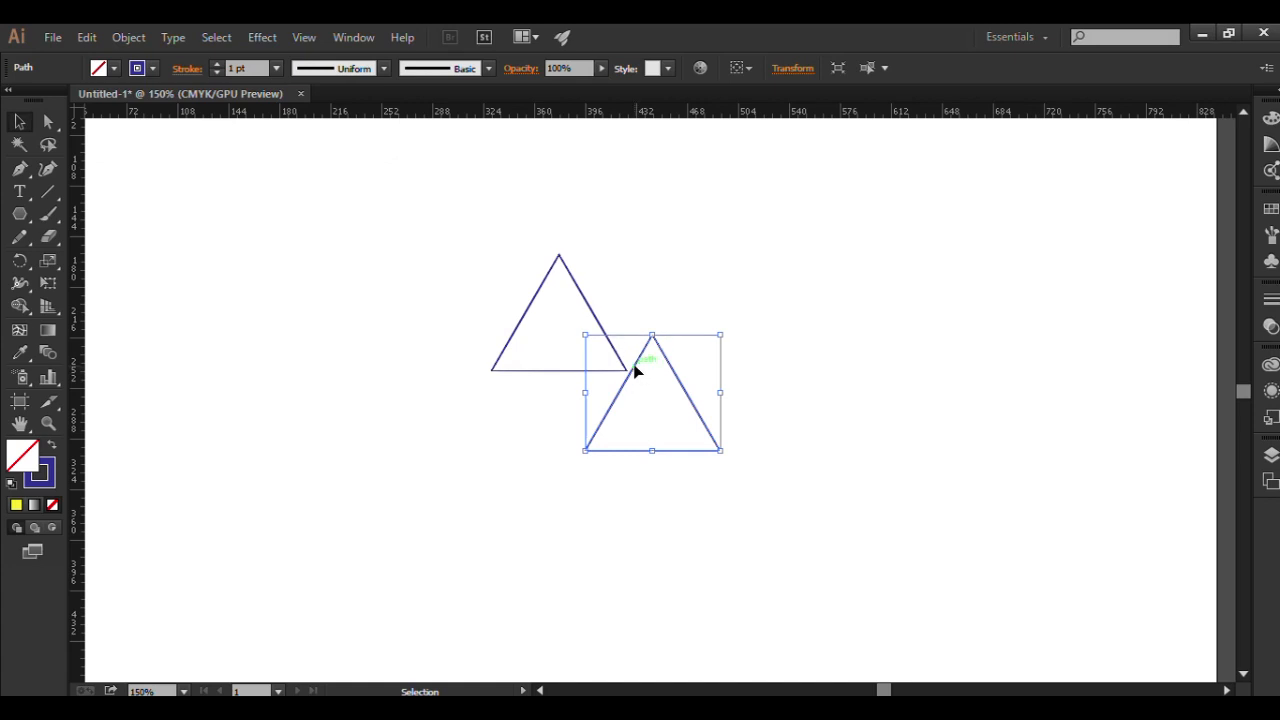
left_click_drag(635, 371, 478, 410)
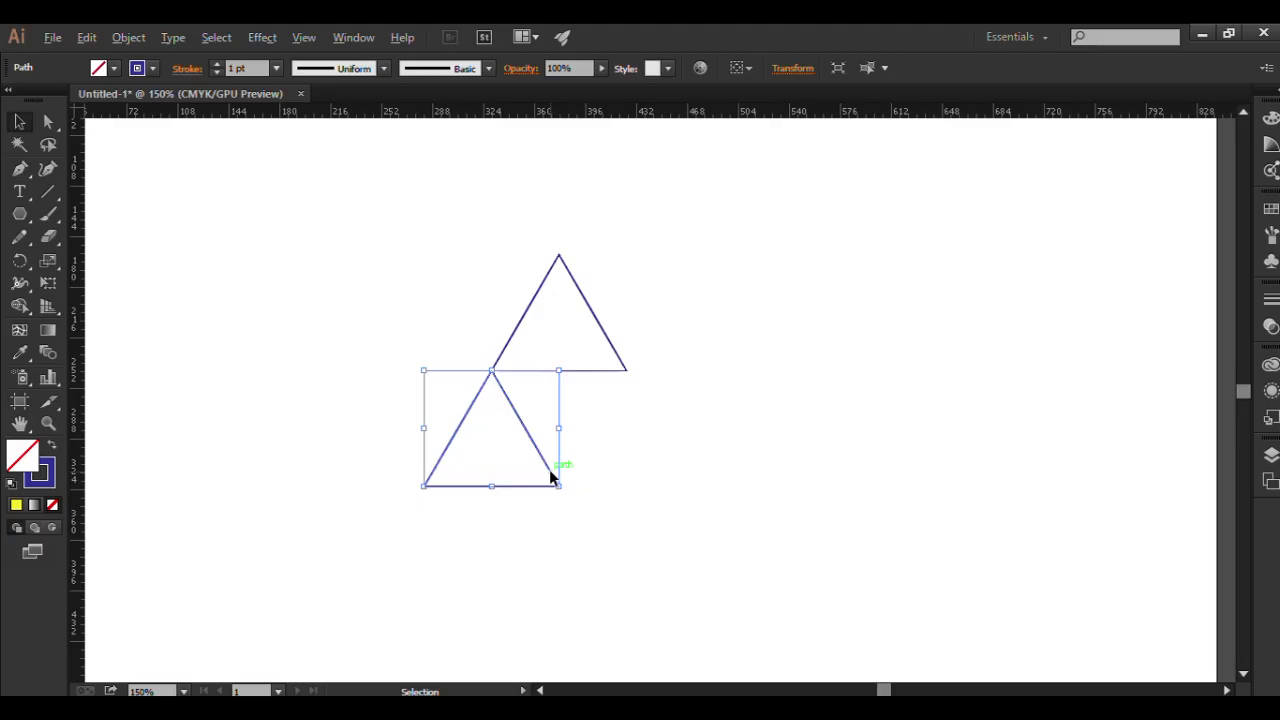
Copy the lower-left triangle, paste it in front, and place the duplicate beside it so its apex meets the top triangle's lower-right corner.
left_click(88, 37)
left_click(120, 130)
left_click(87, 37)
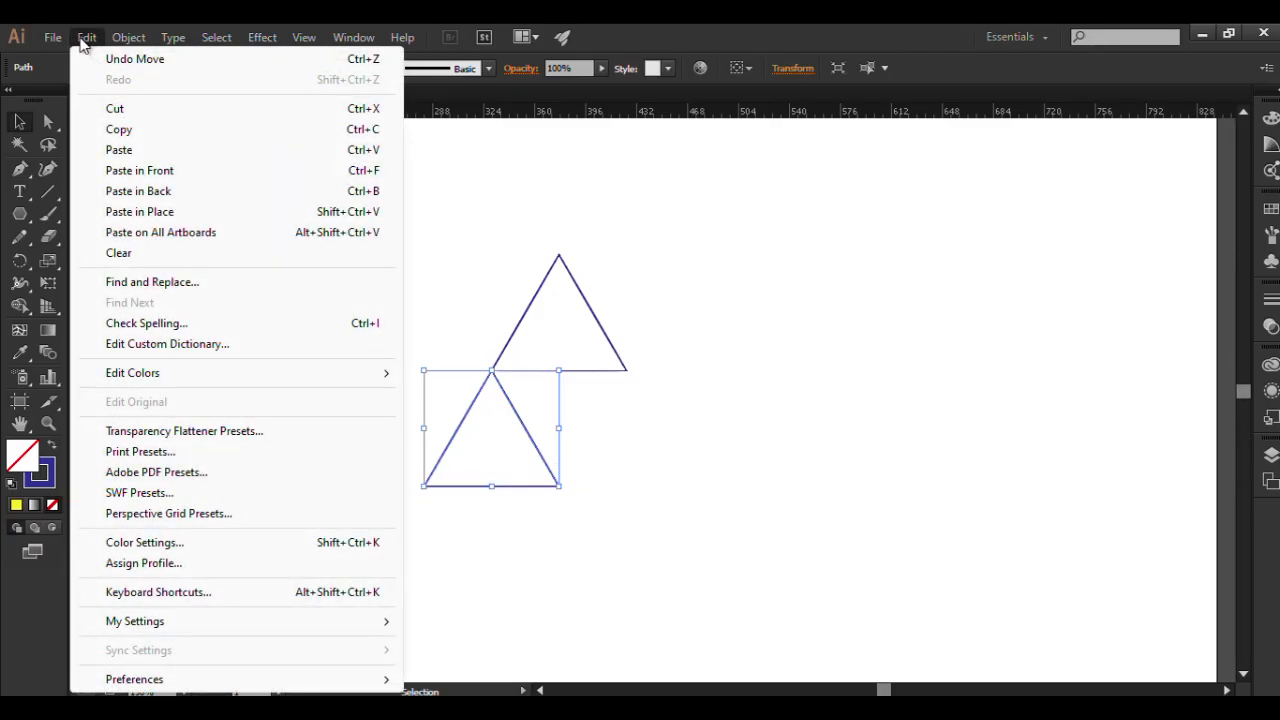
left_click(129, 173)
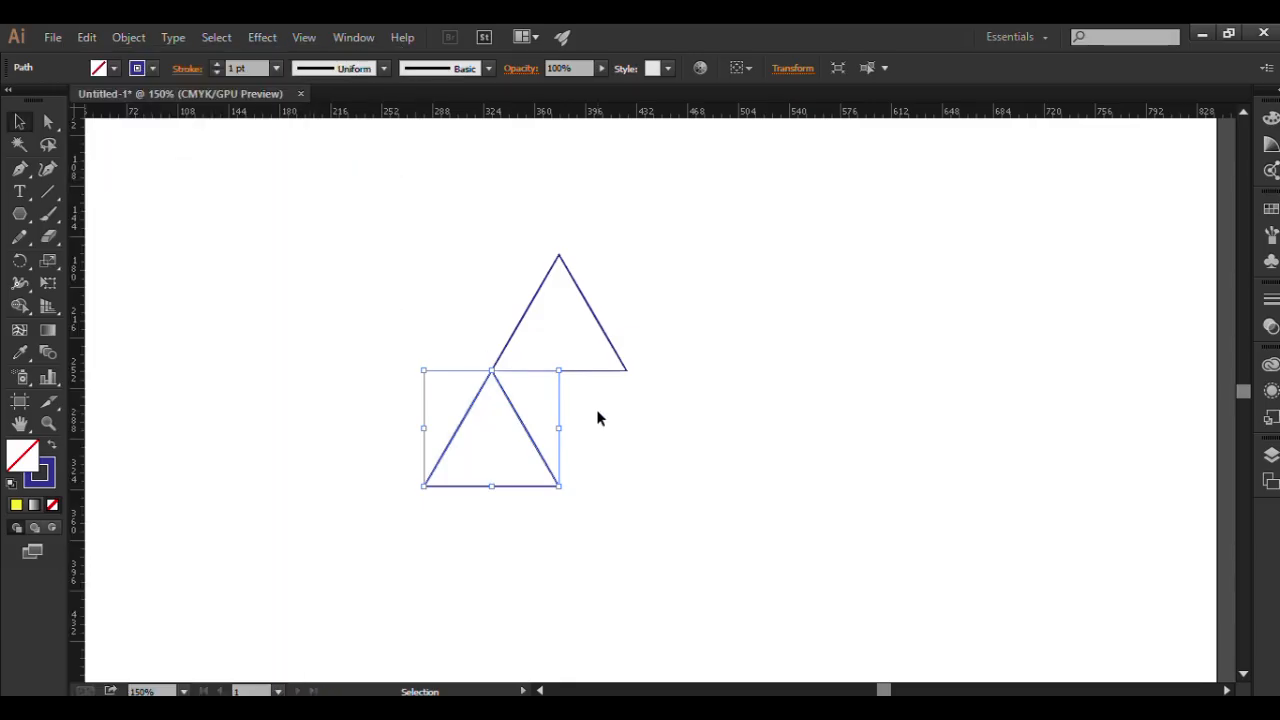
right_click(532, 445)
left_click(606, 531)
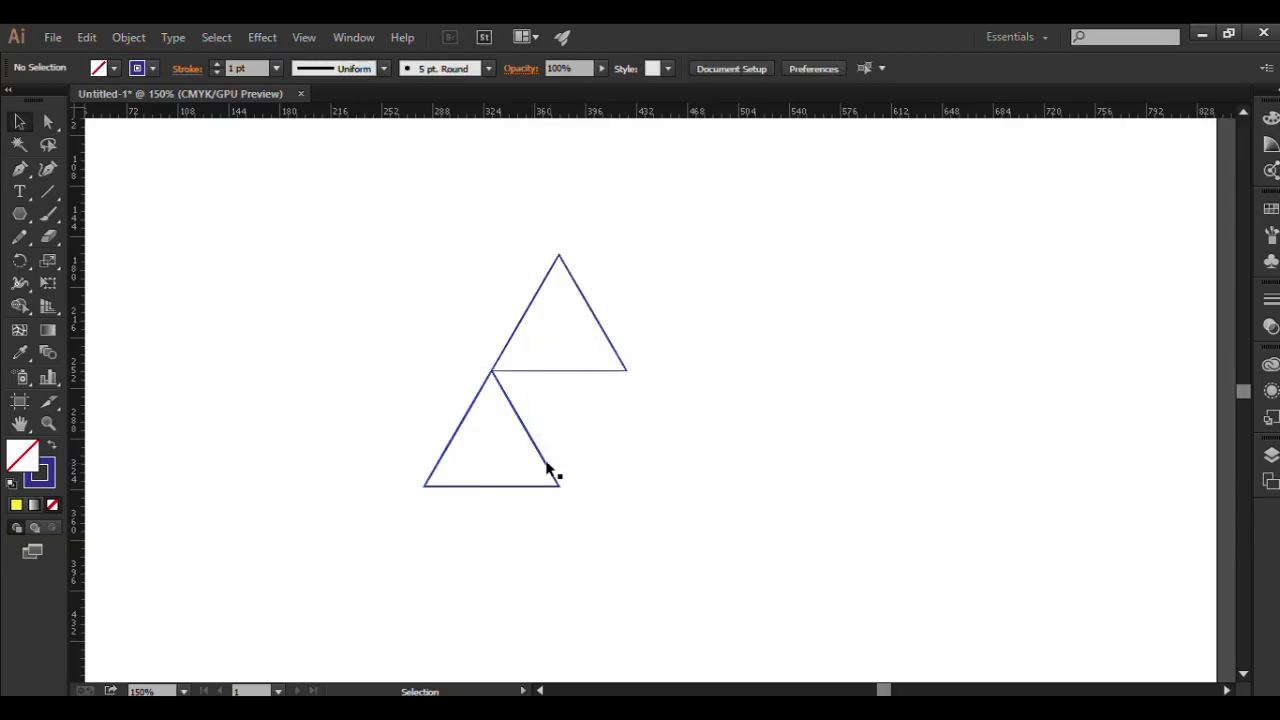
left_click_drag(543, 461, 677, 464)
left_click(783, 429)
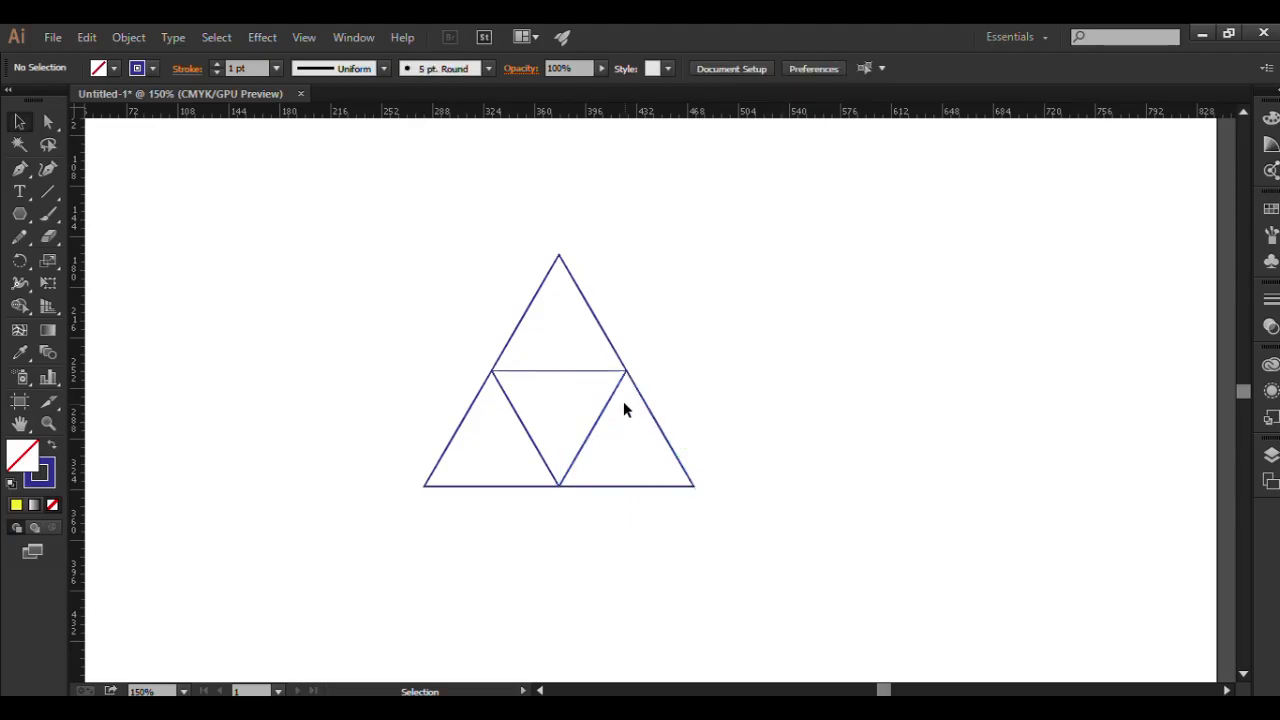
Duplicate the lower-left triangle directly below its base and reflect the copy across the horizontal axis.
left_click(504, 484)
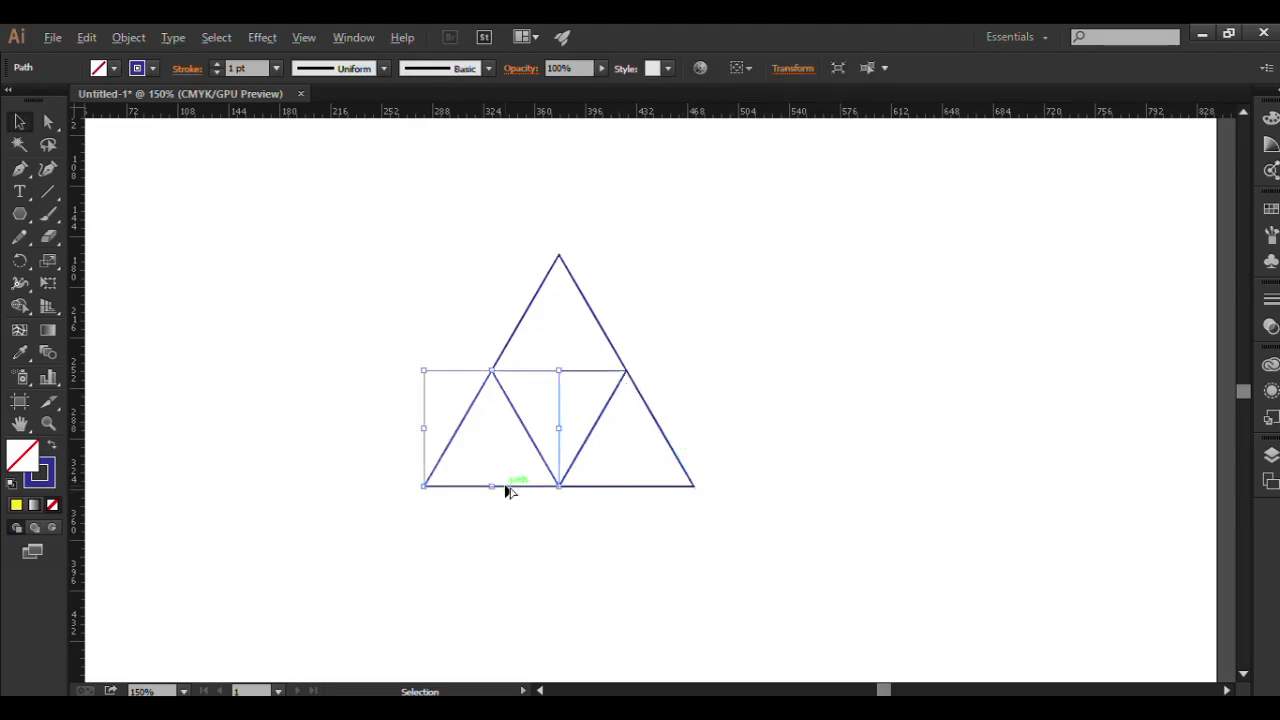
left_click_drag(505, 487, 512, 604)
right_click(535, 558)
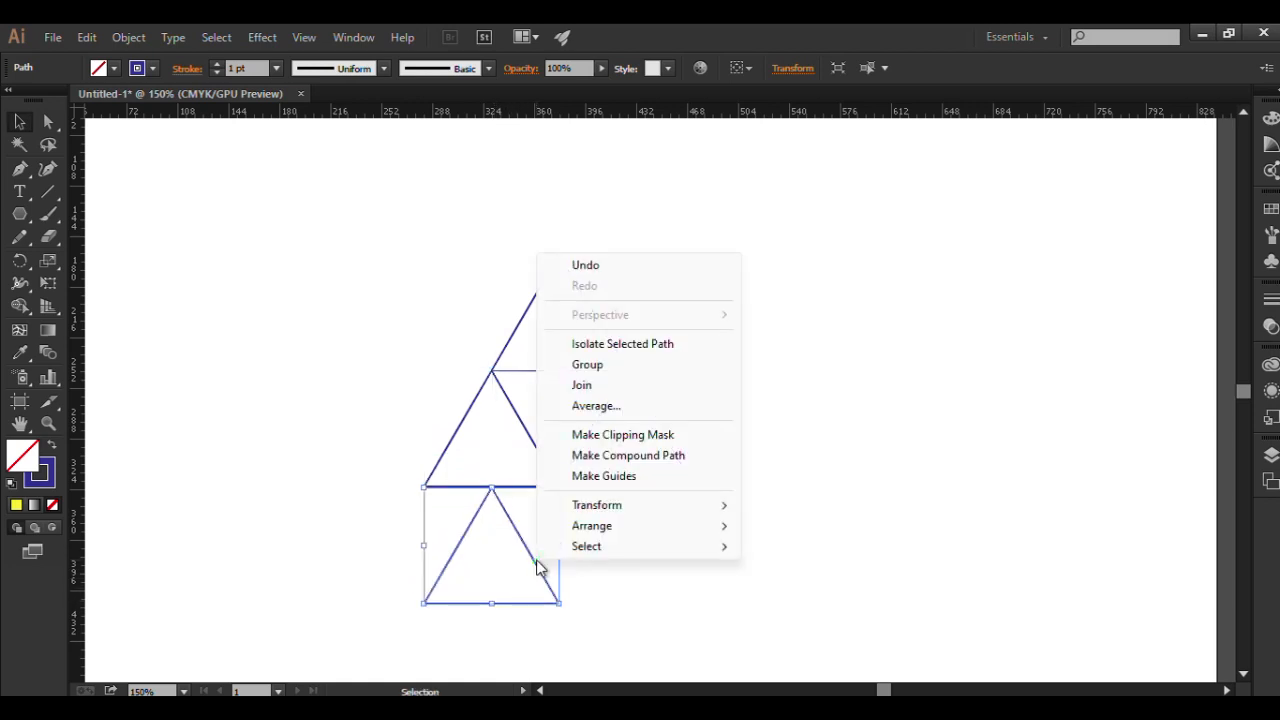
mouse_move(617, 506)
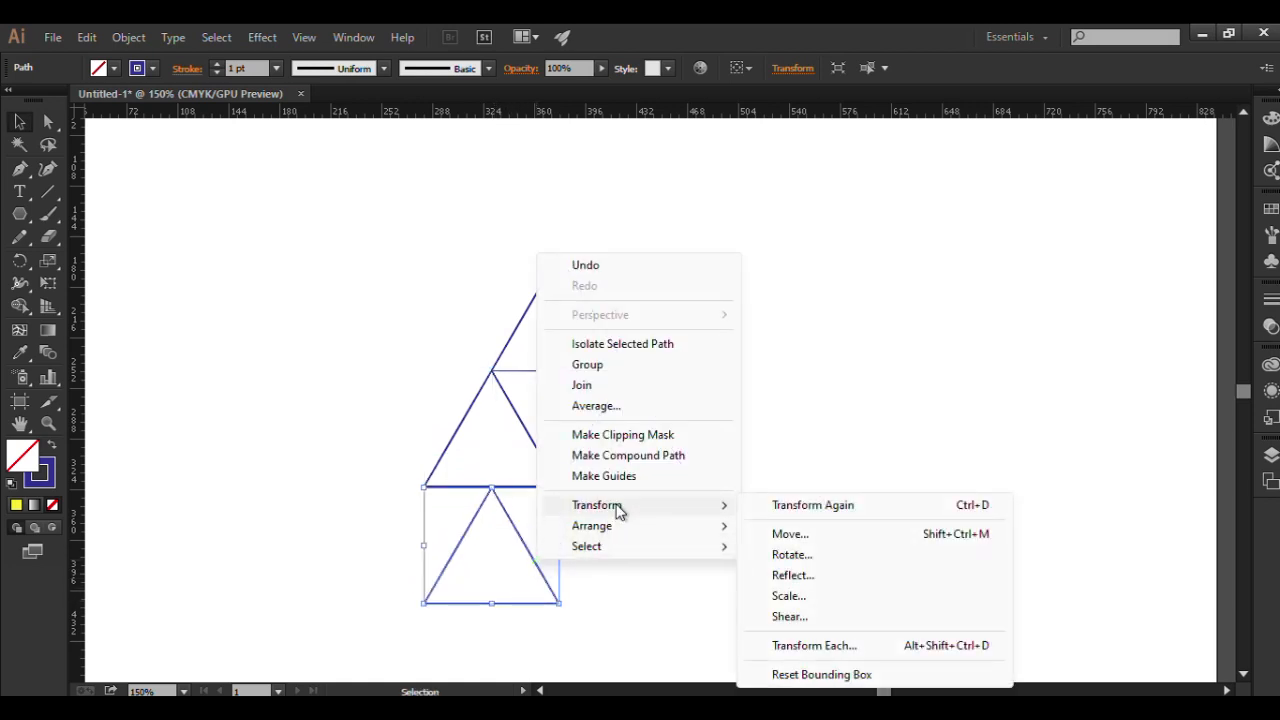
left_click(792, 575)
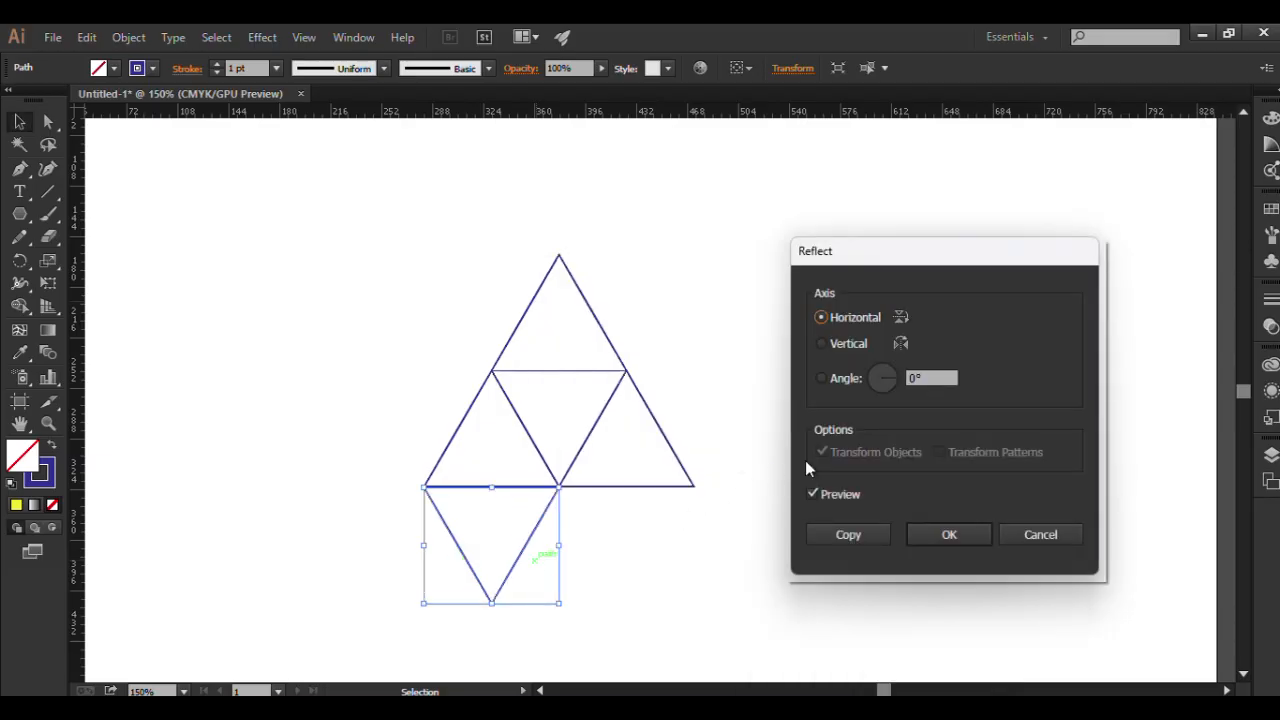
left_click(957, 536)
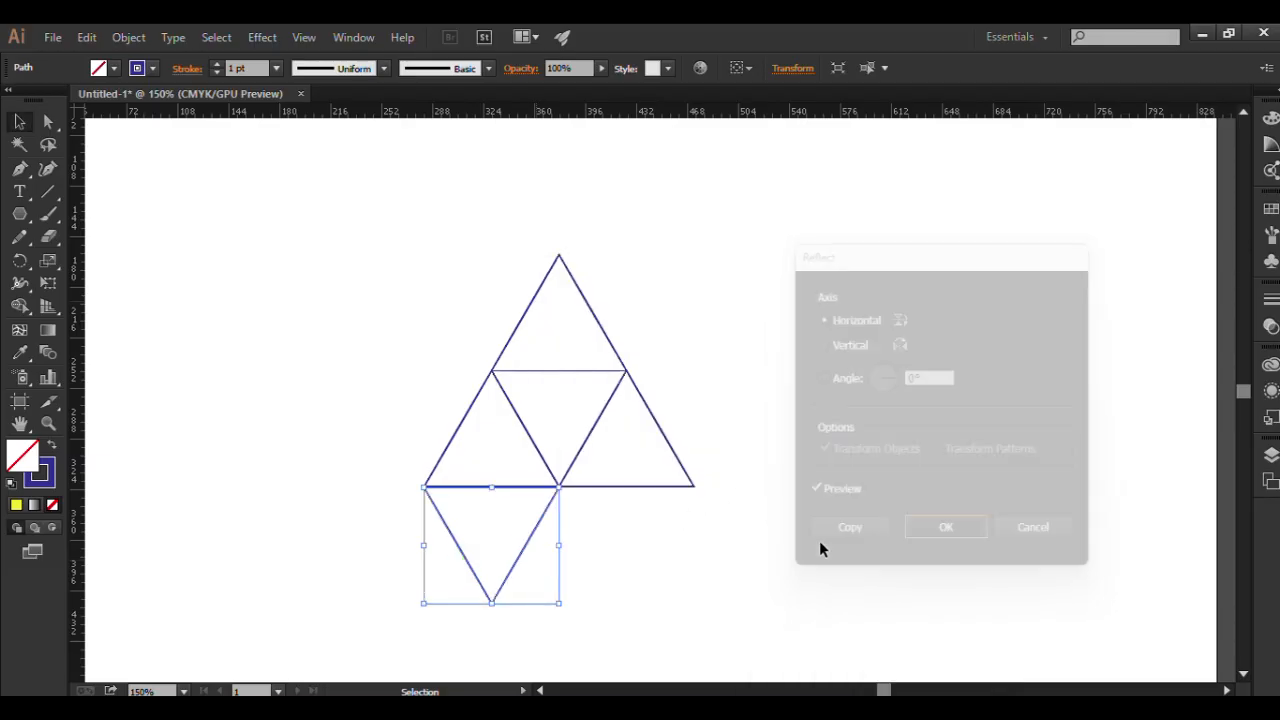
left_click(749, 557)
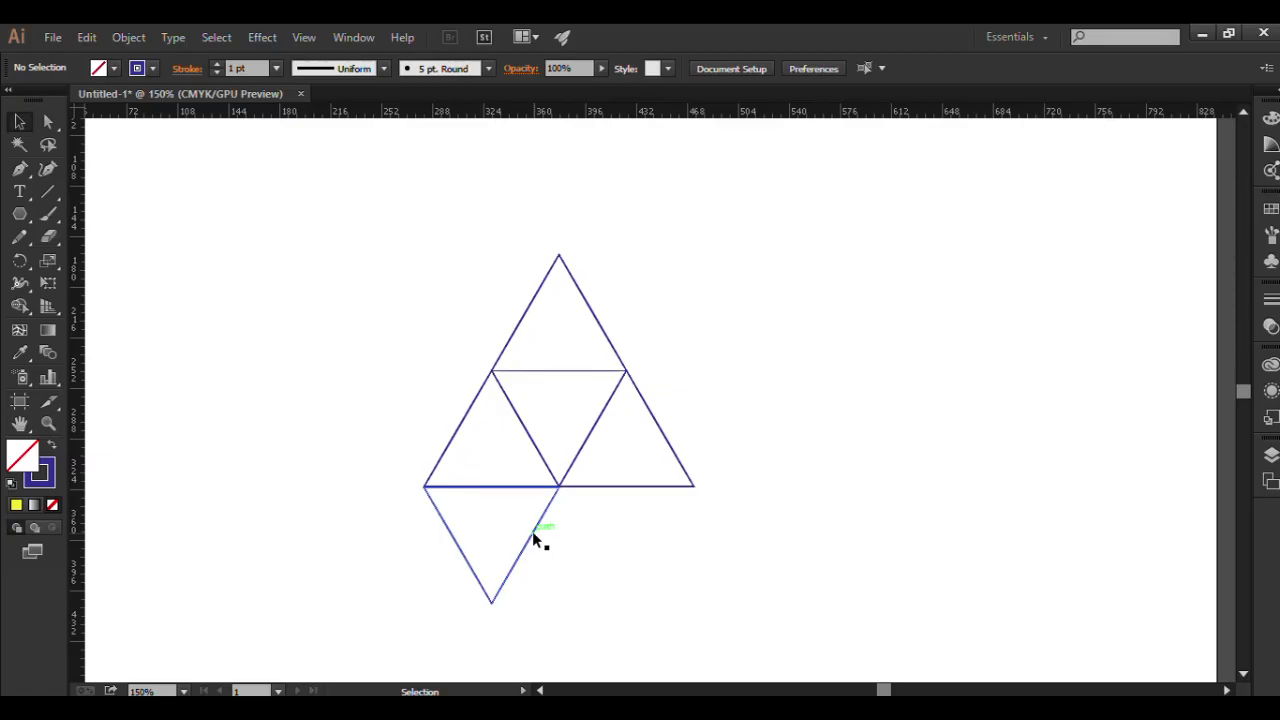
Duplicate the inverted triangle, reflect the copy across the horizontal axis, and fit it against the inverted triangle's right edge.
left_click(529, 541)
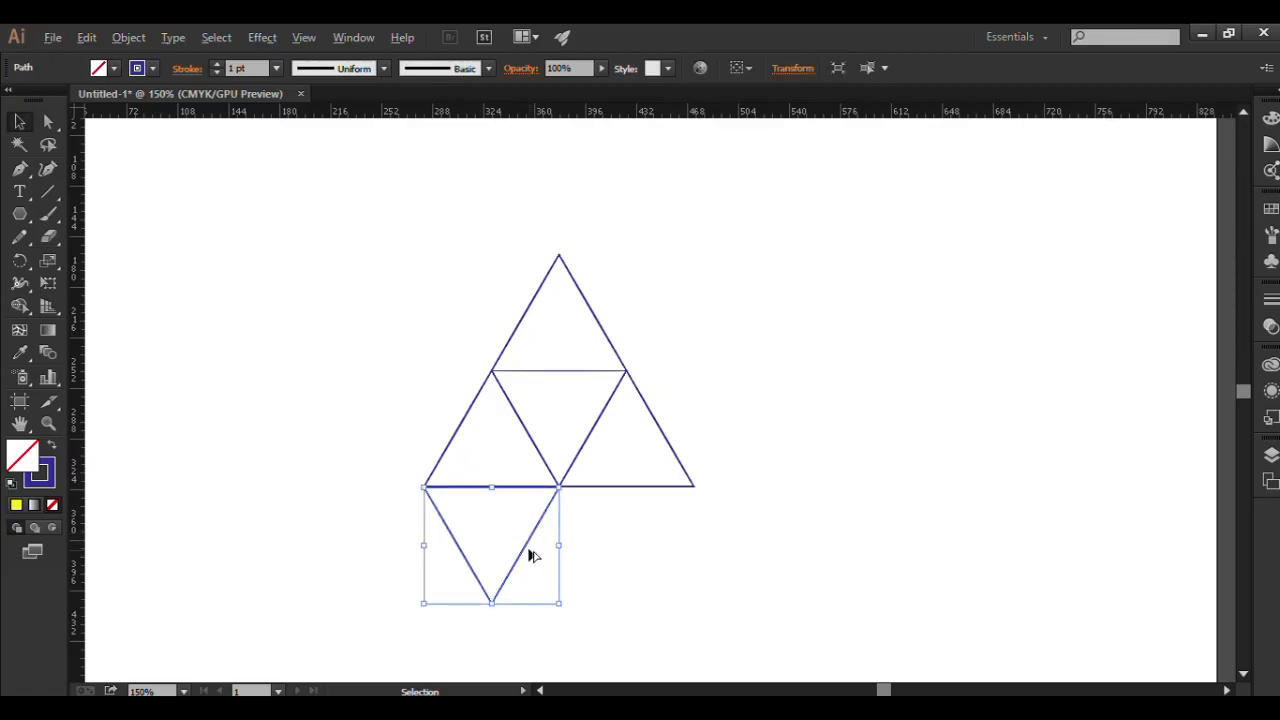
left_click_drag(529, 550, 660, 549)
right_click(660, 550)
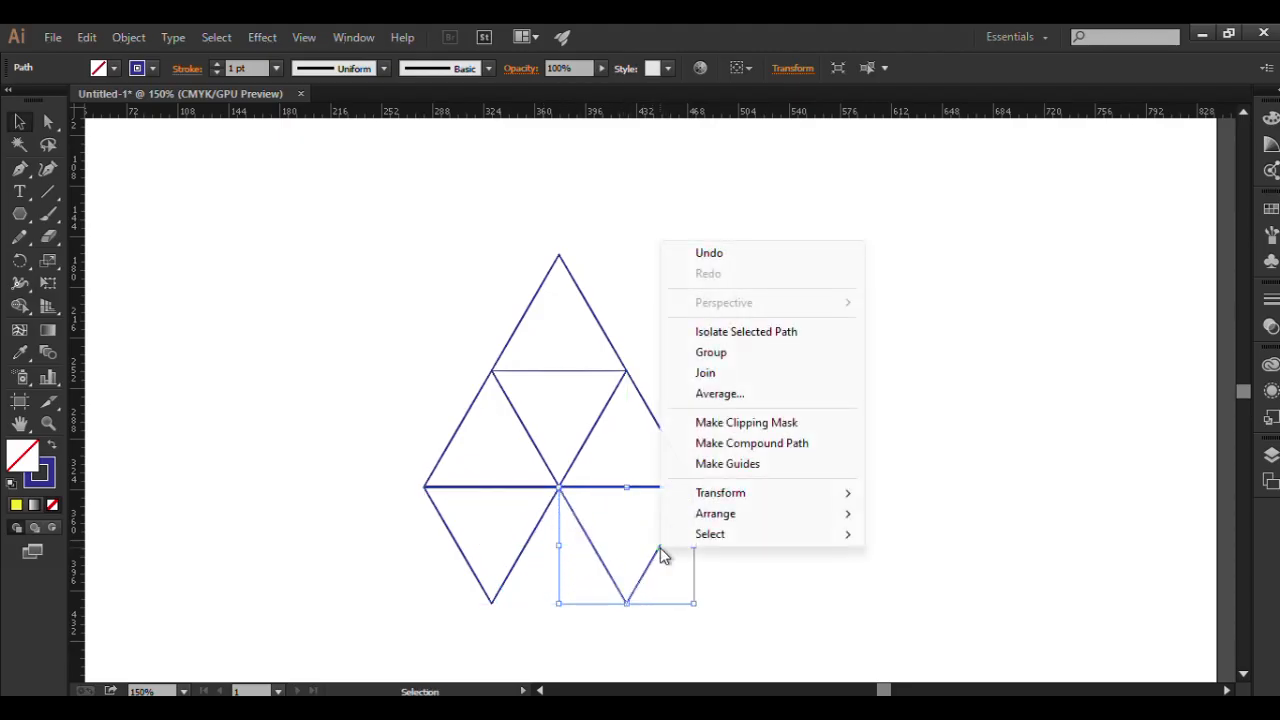
mouse_move(735, 495)
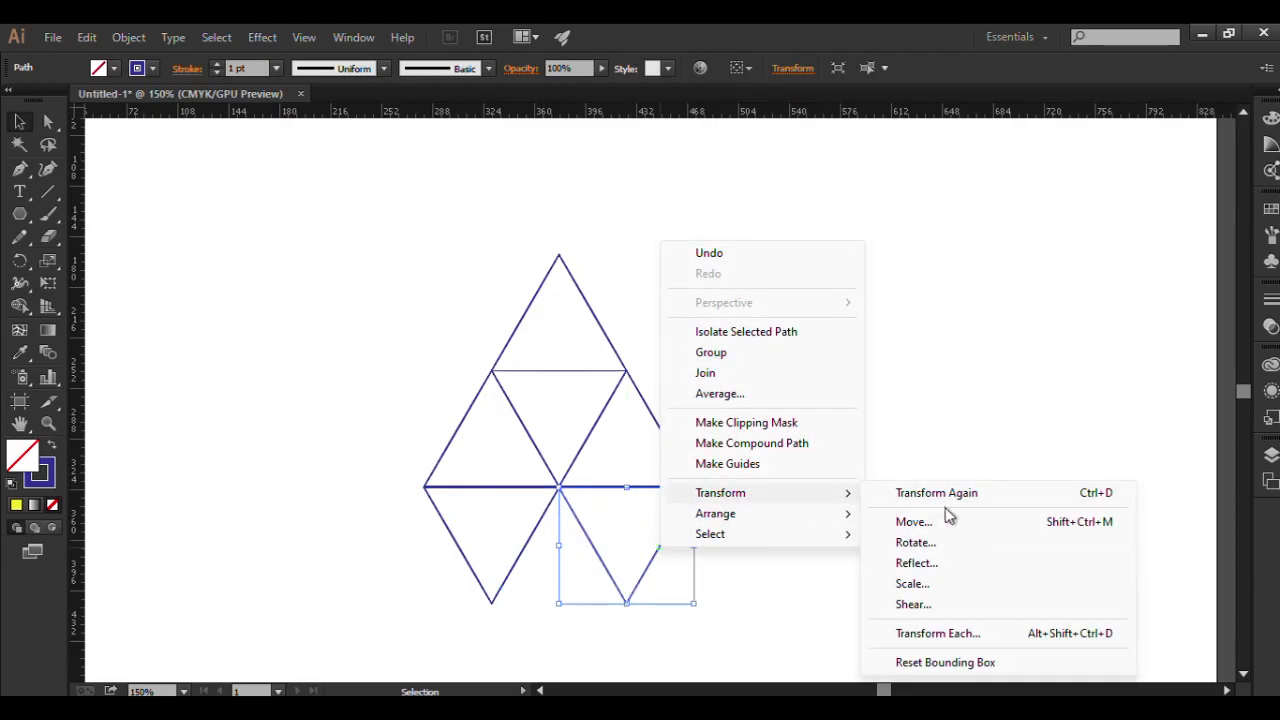
left_click(907, 564)
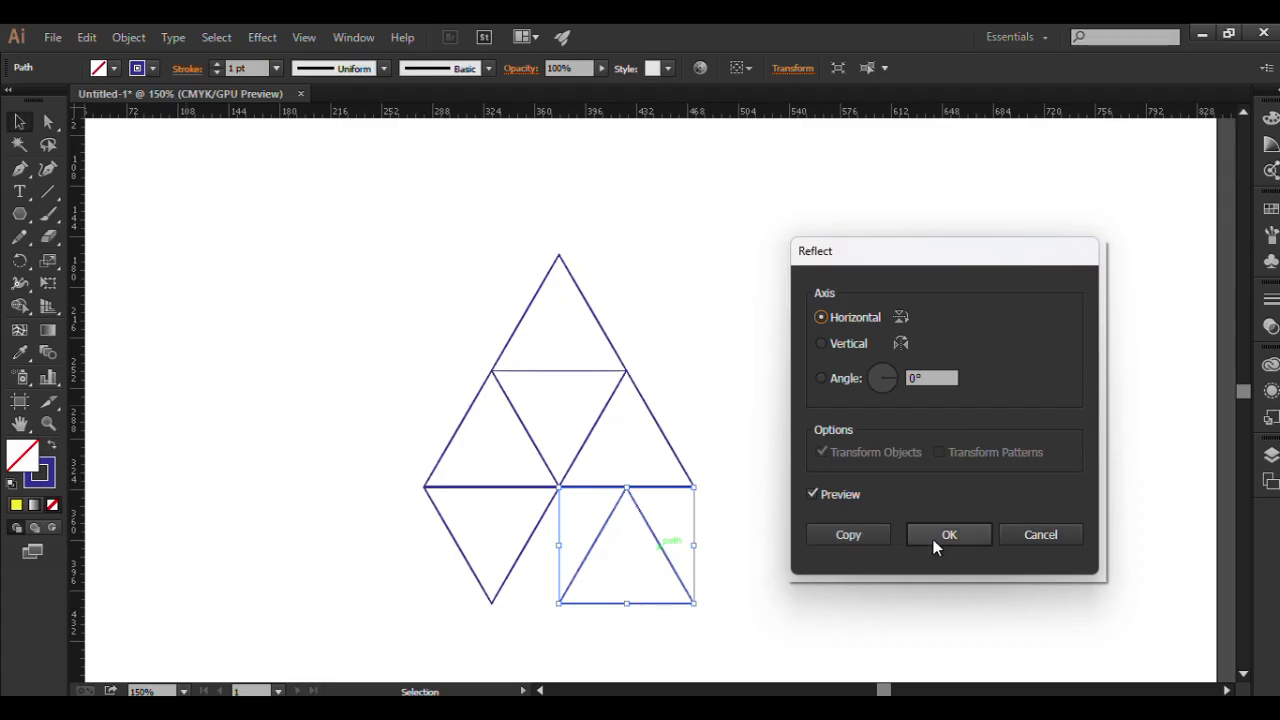
left_click(938, 537)
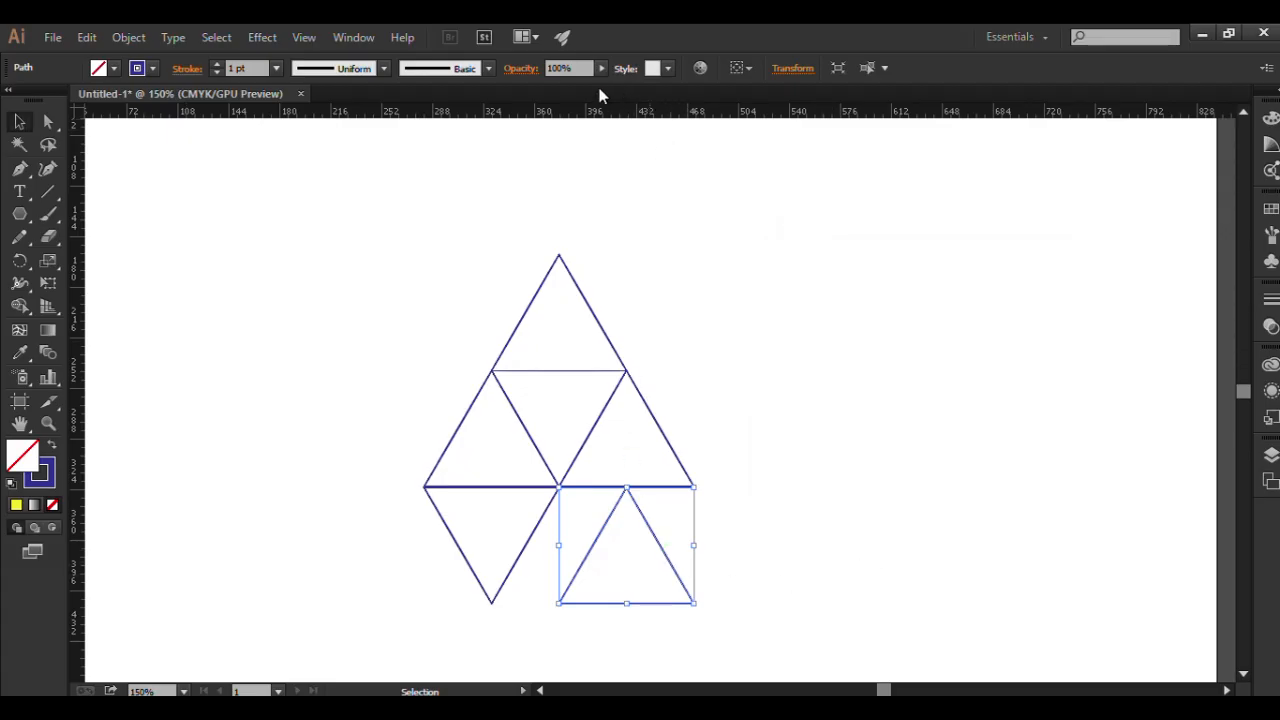
left_click_drag(685, 588, 617, 592)
left_click(694, 577)
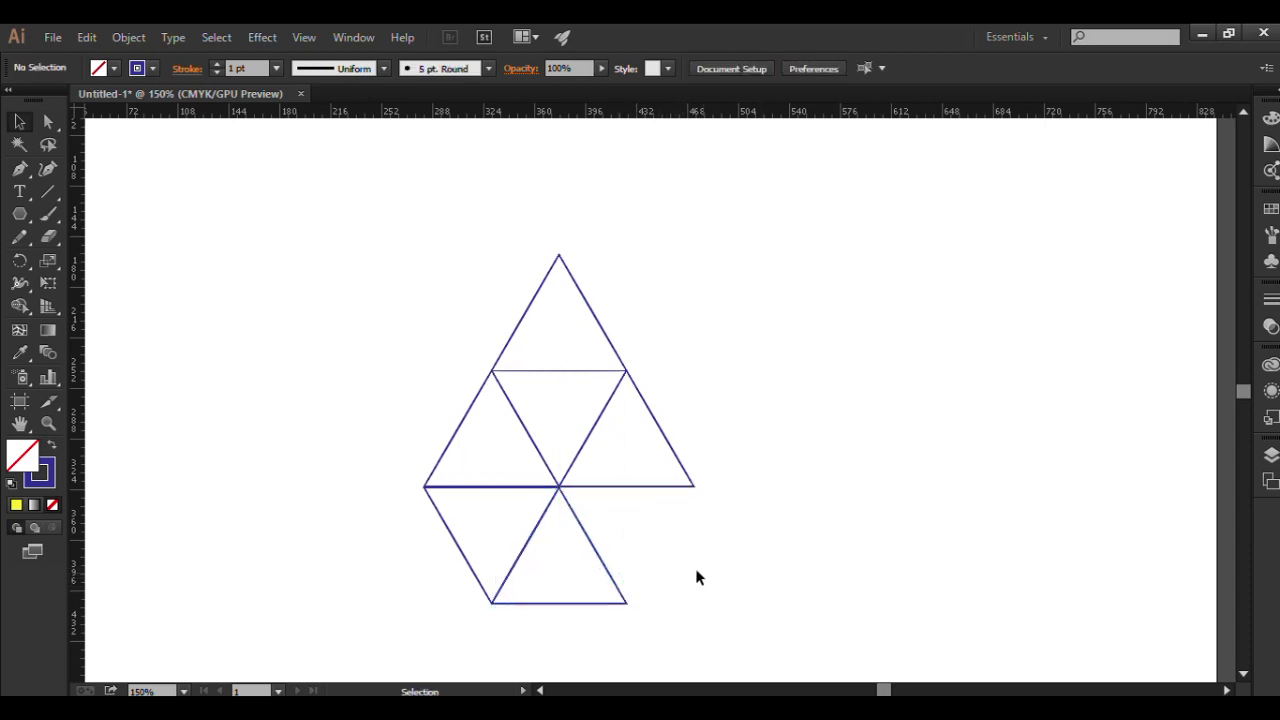
Duplicate the middle row's right upright triangle, reflect the copy across the horizontal axis, and fit it against that triangle's right edge.
left_click(679, 462)
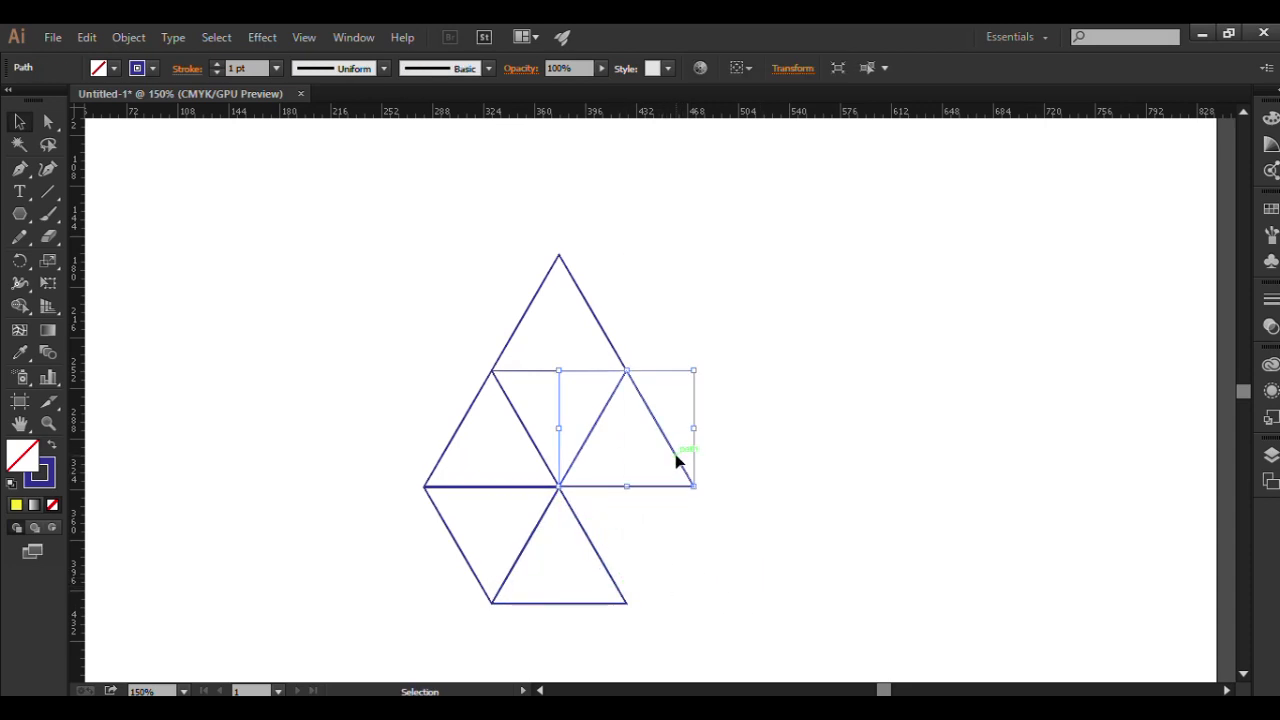
left_click_drag(679, 462, 812, 459)
right_click(812, 459)
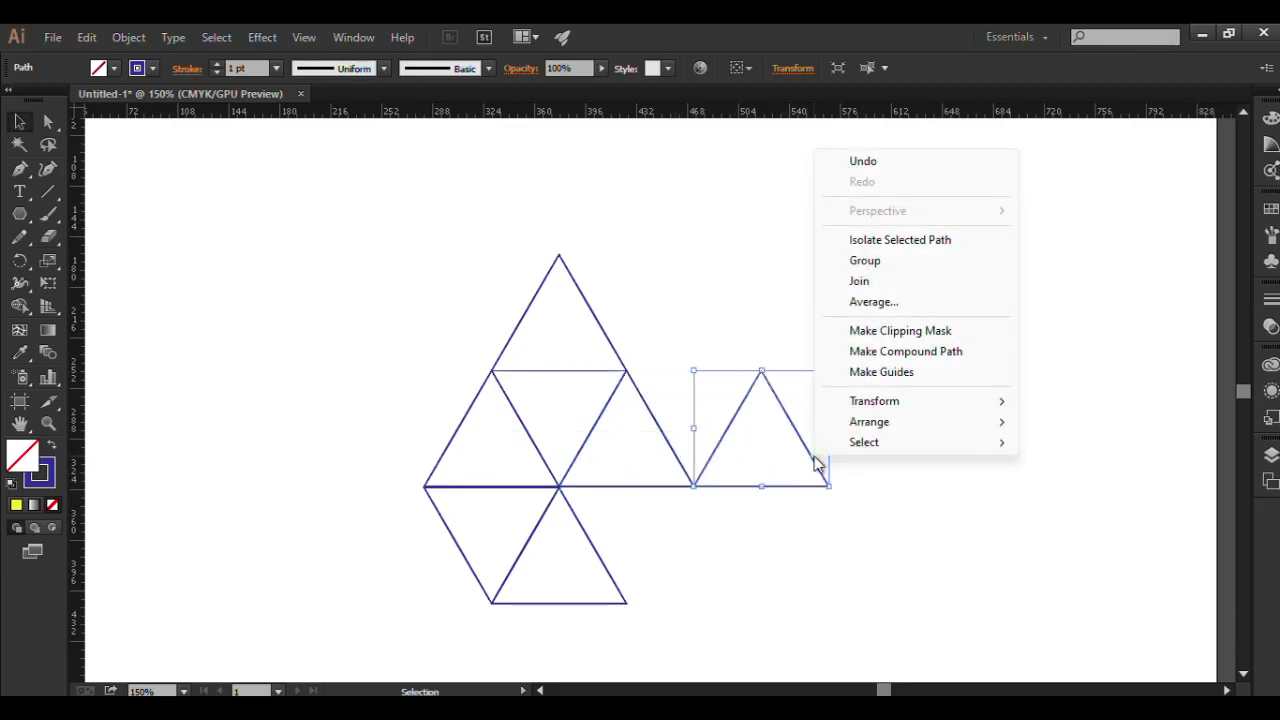
mouse_move(887, 405)
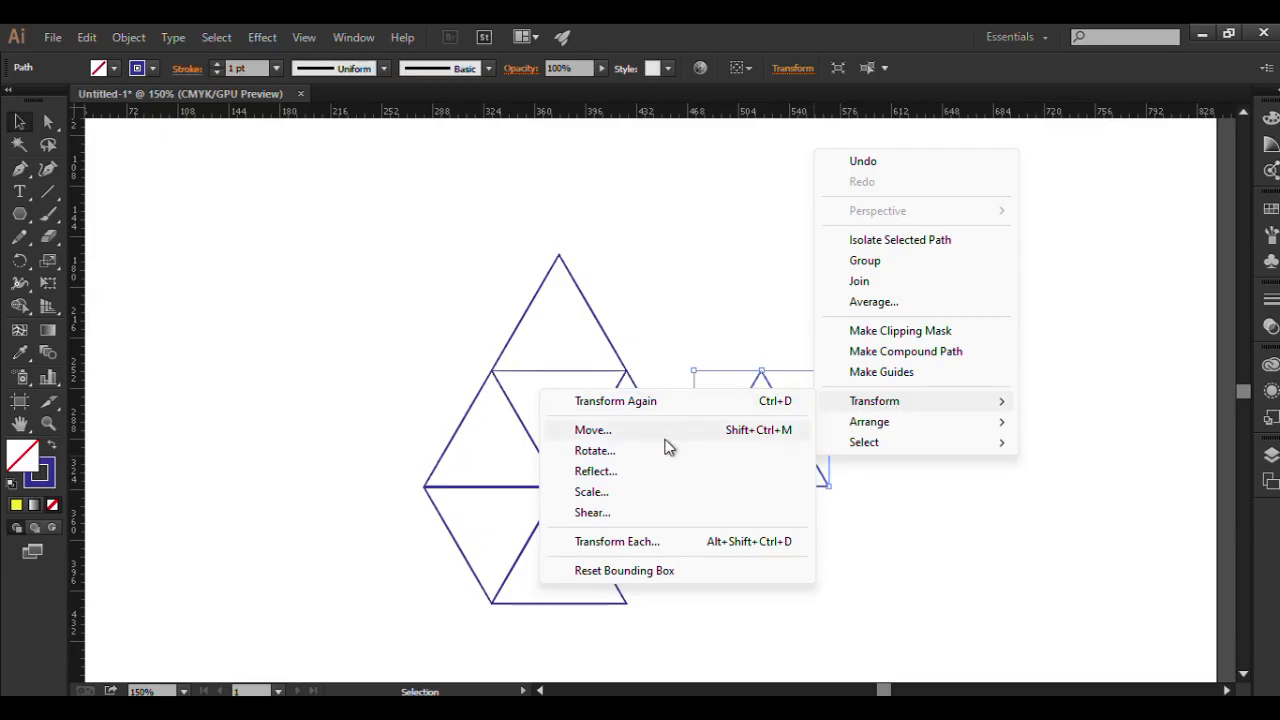
left_click(597, 471)
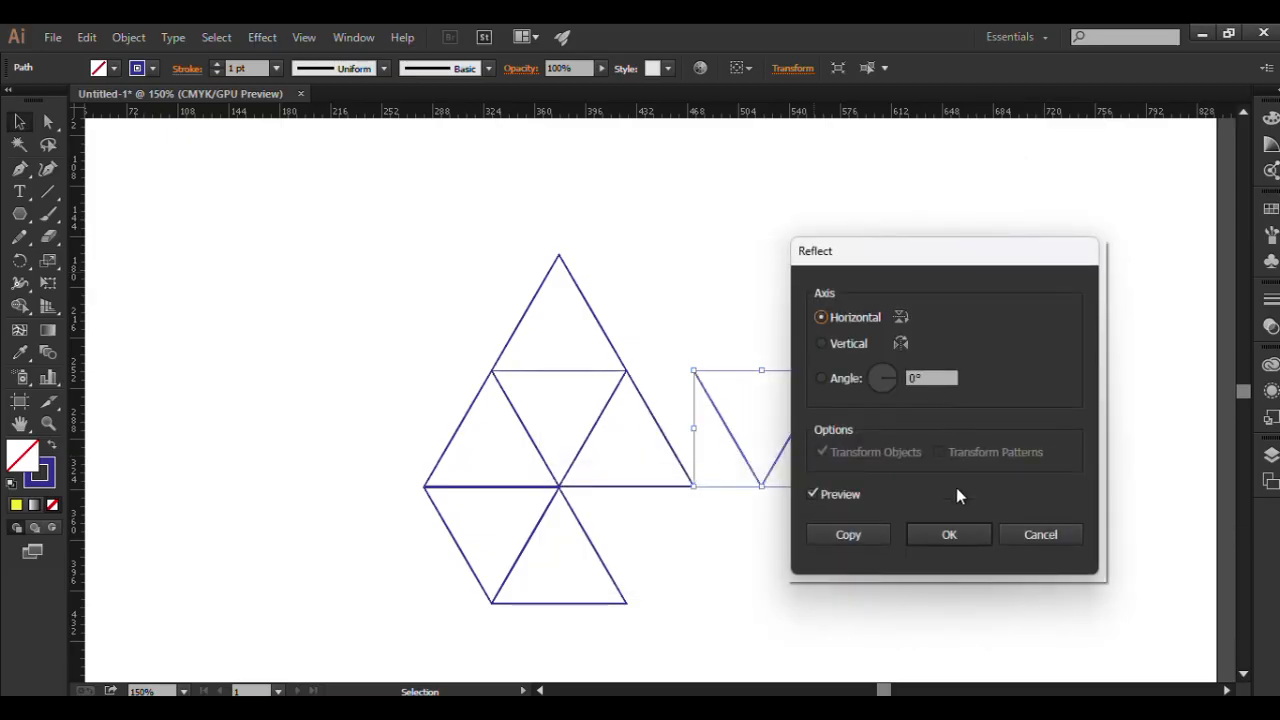
left_click(925, 533)
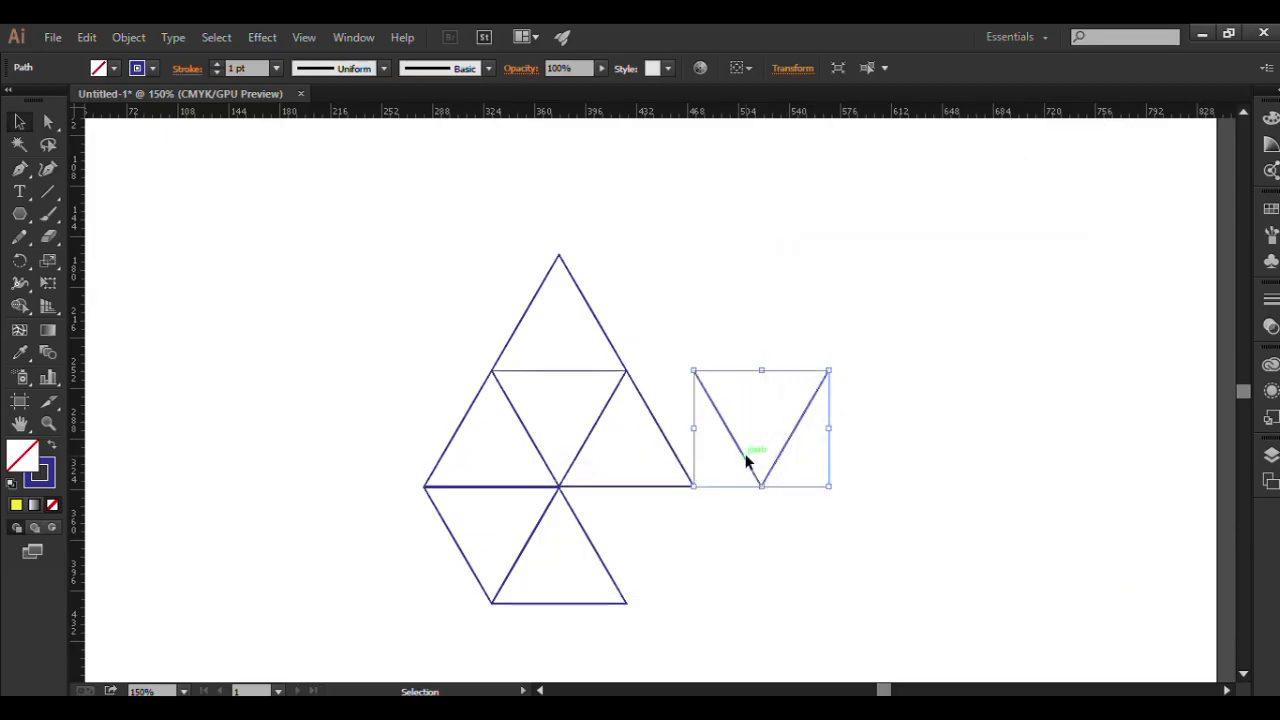
left_click_drag(748, 458, 715, 467)
left_click(755, 487)
left_click(811, 451)
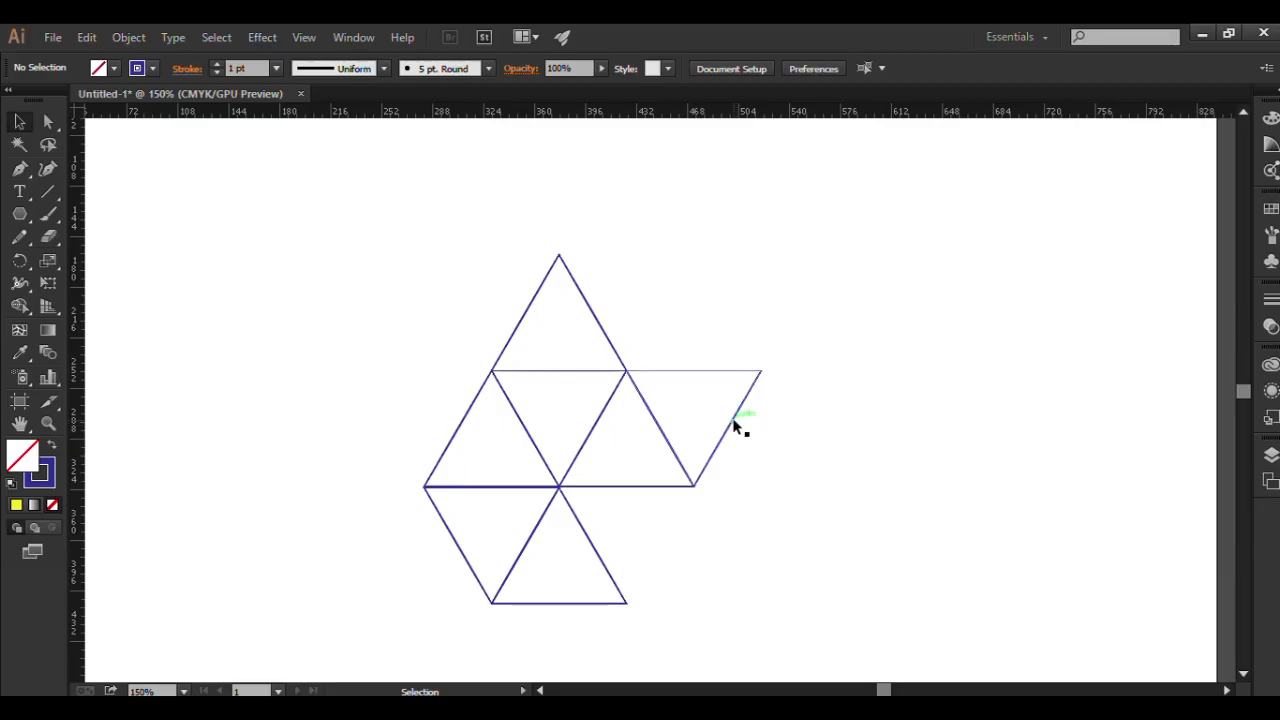
Duplicate the middle row's rightmost inverted triangle, reflect the copy across the horizontal axis, and set it base-to-base on top of that triangle.
left_click_drag(736, 428, 868, 428)
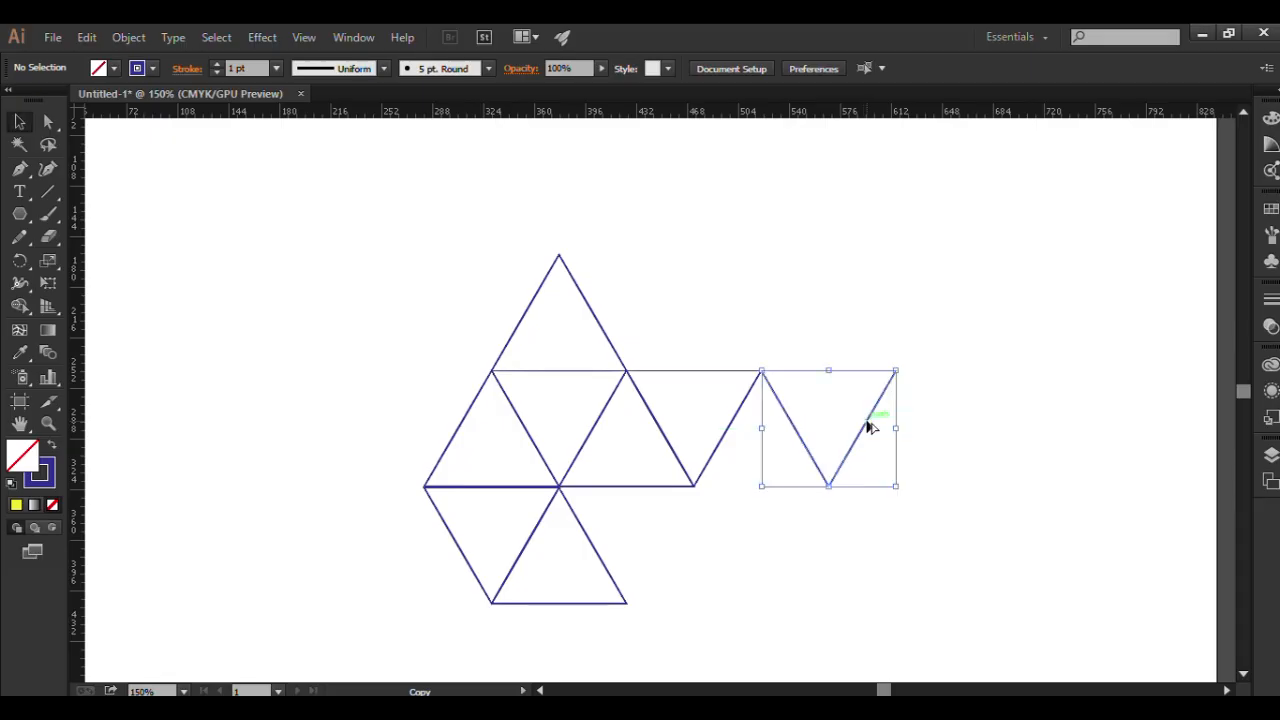
right_click(868, 428)
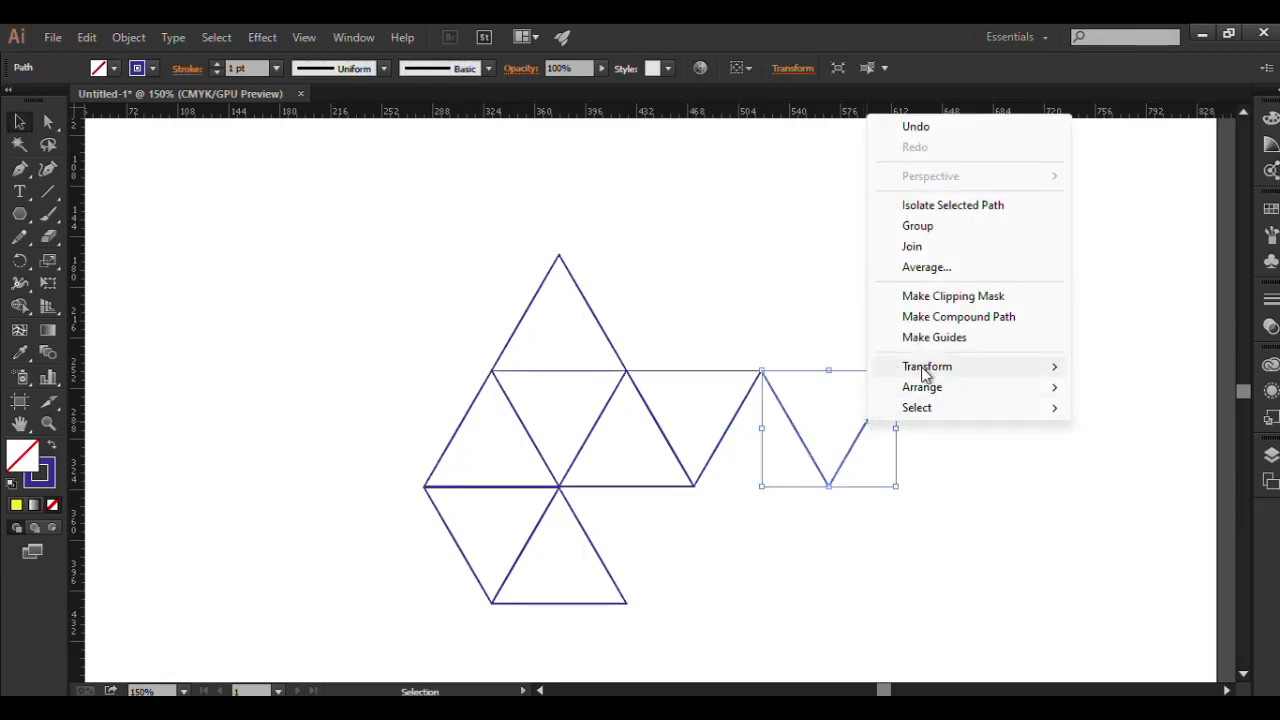
mouse_move(923, 370)
left_click(650, 437)
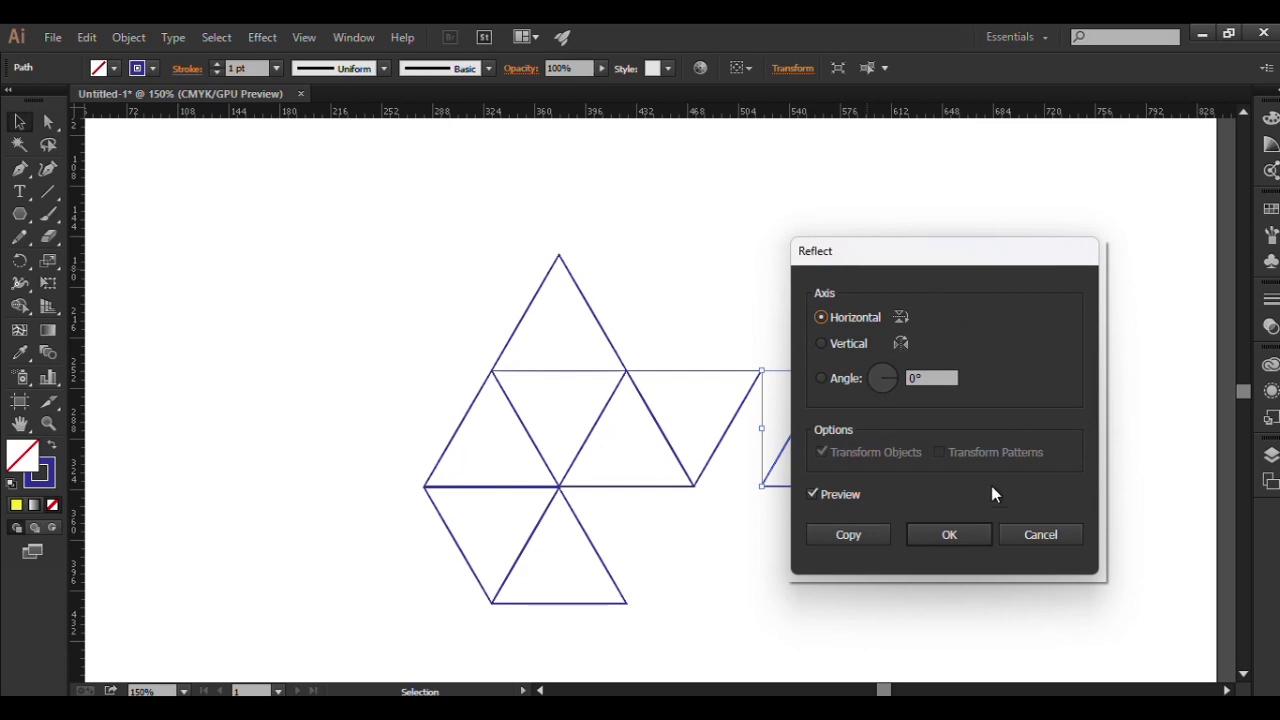
left_click(949, 535)
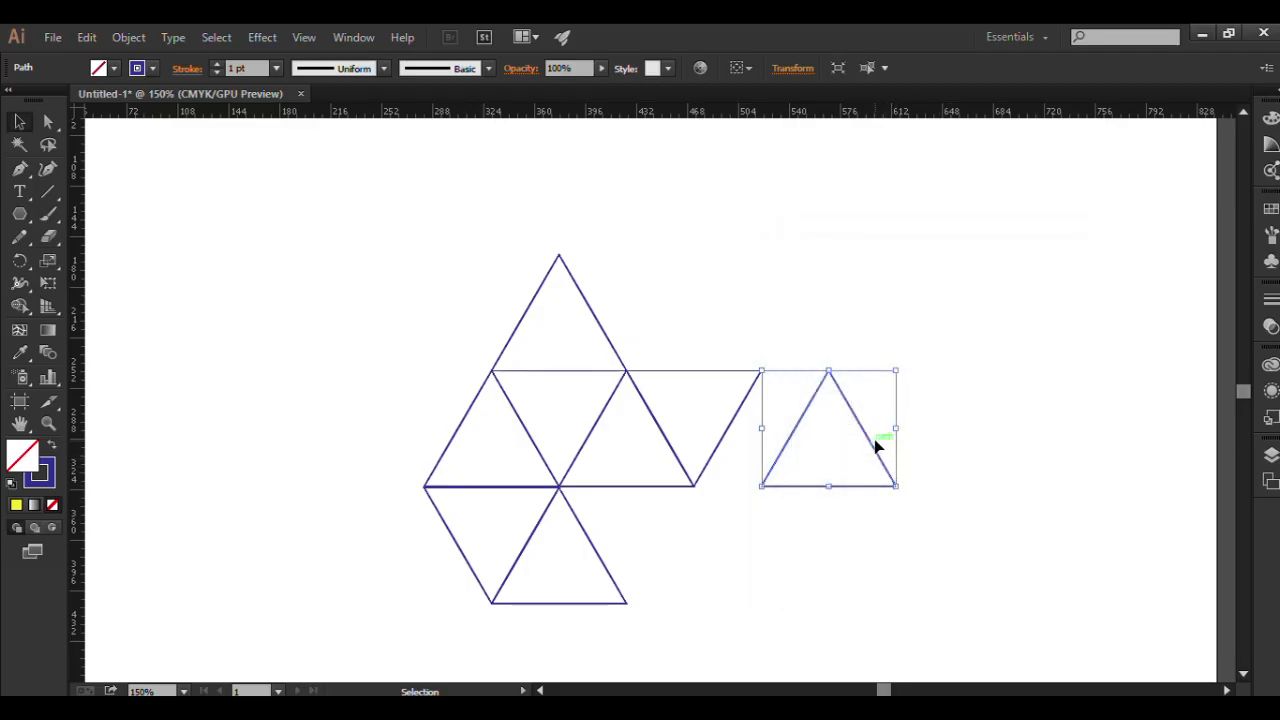
left_click_drag(872, 445, 738, 334)
left_click(905, 308)
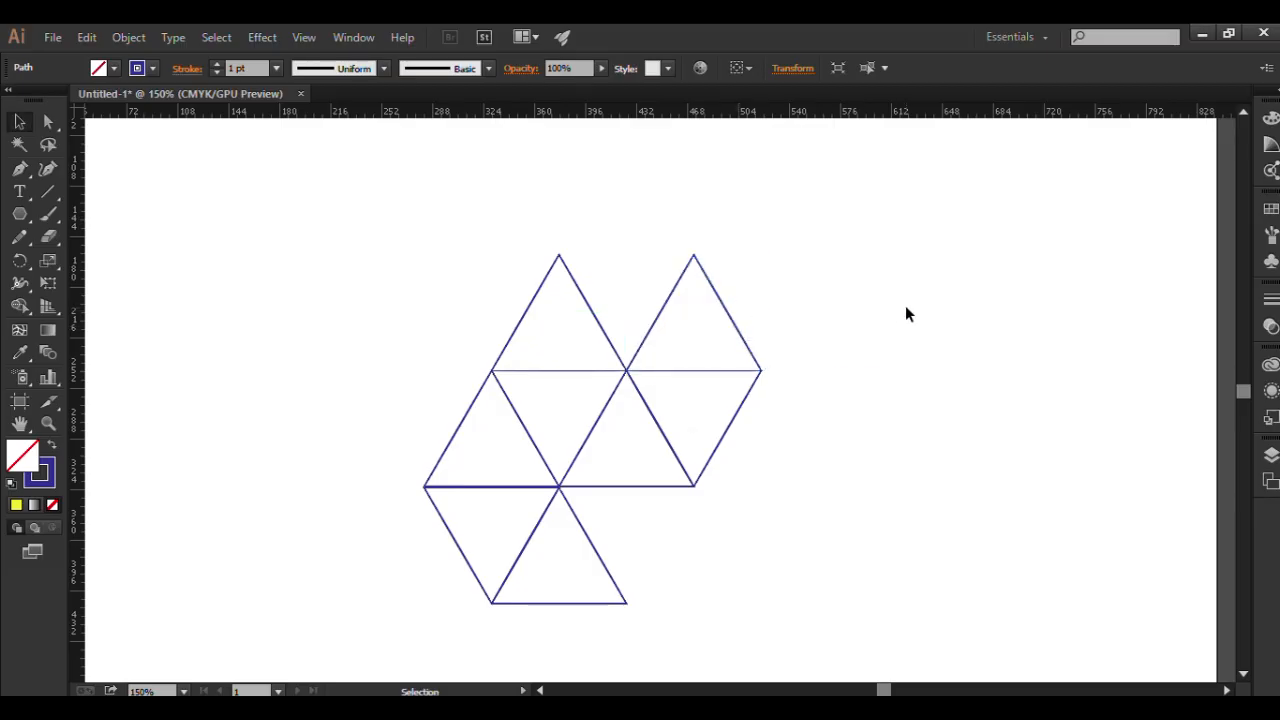
Duplicate the top row's left upright triangle, reflect the copy across the horizontal axis, and fit it against that triangle's left edge.
left_click(527, 313)
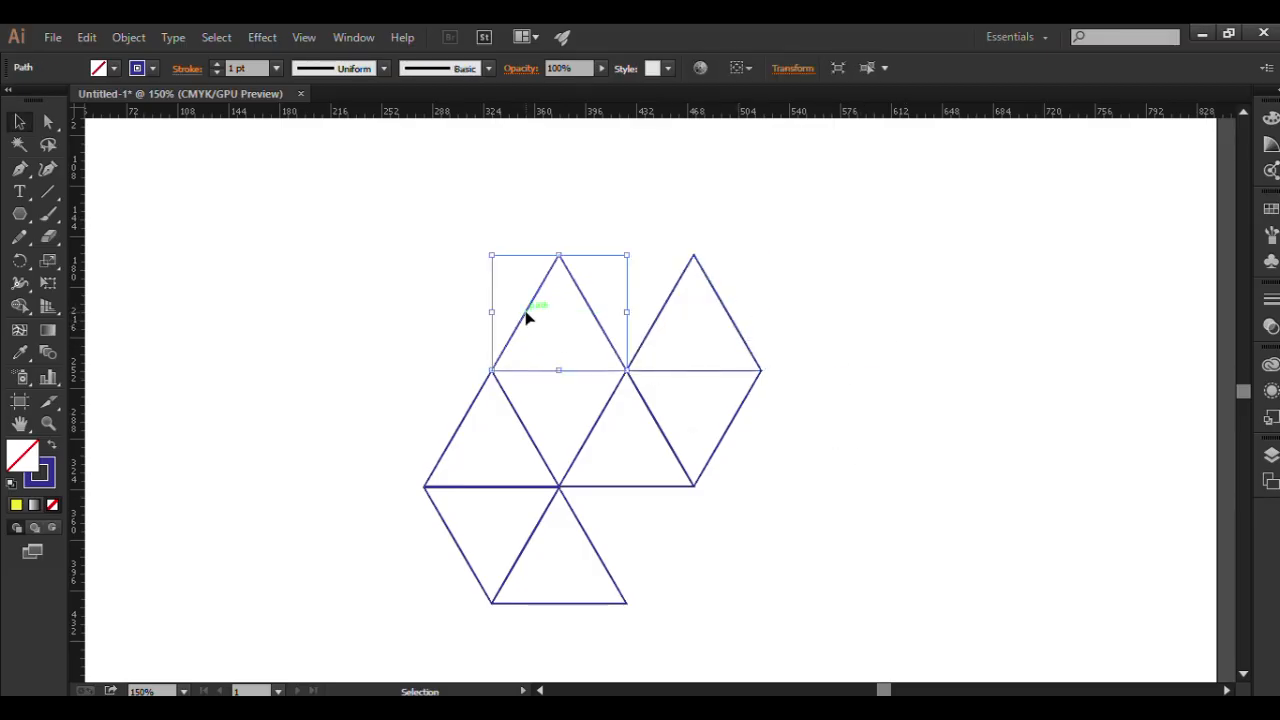
left_click_drag(530, 317, 393, 315)
right_click(393, 315)
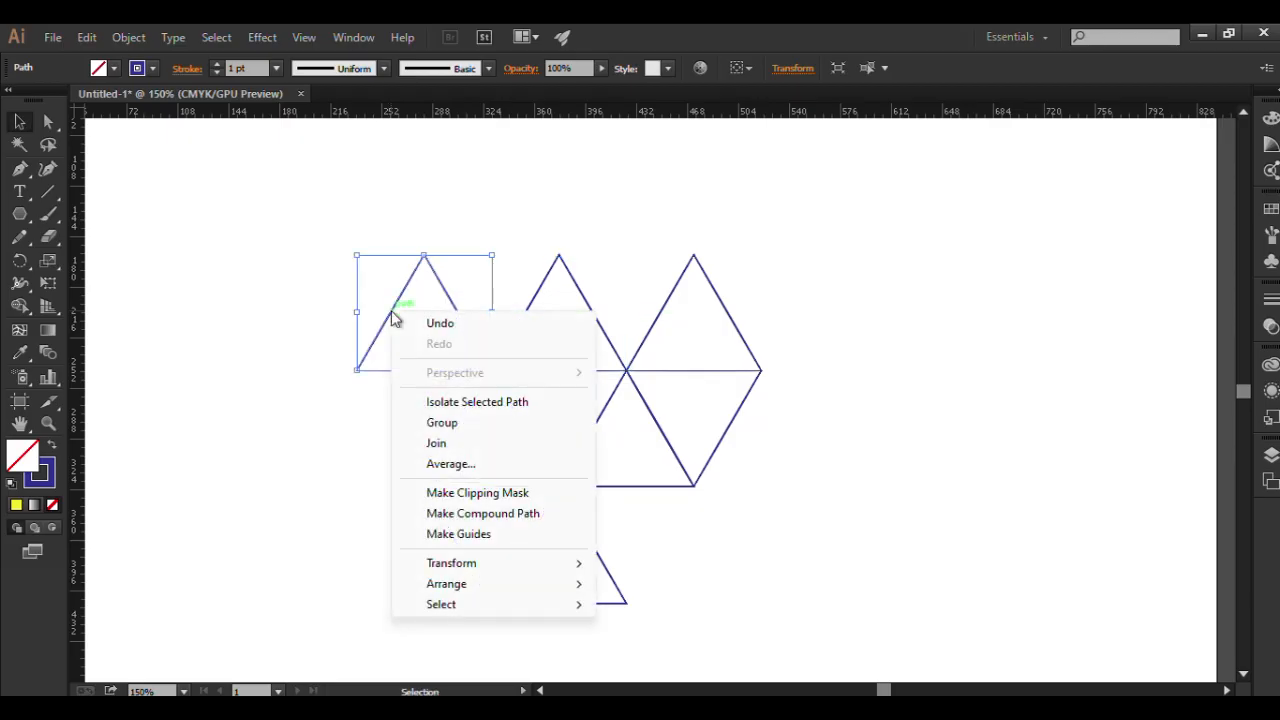
mouse_move(500, 565)
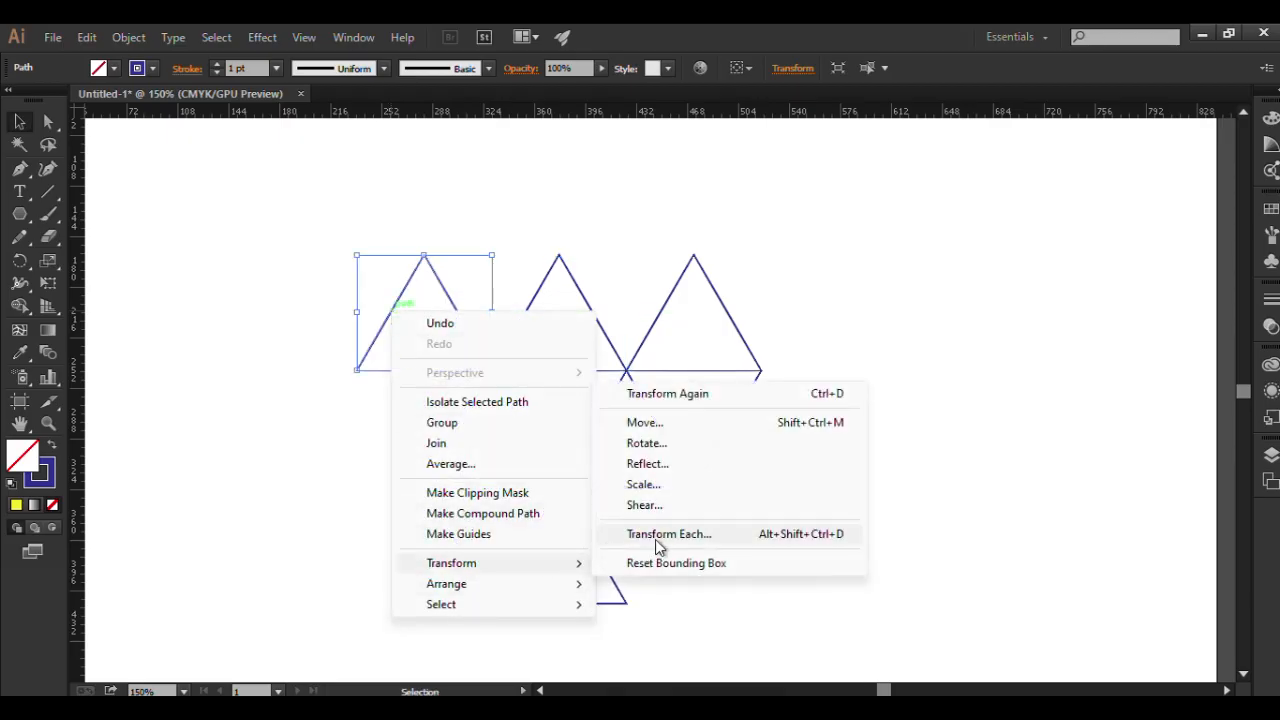
left_click(645, 464)
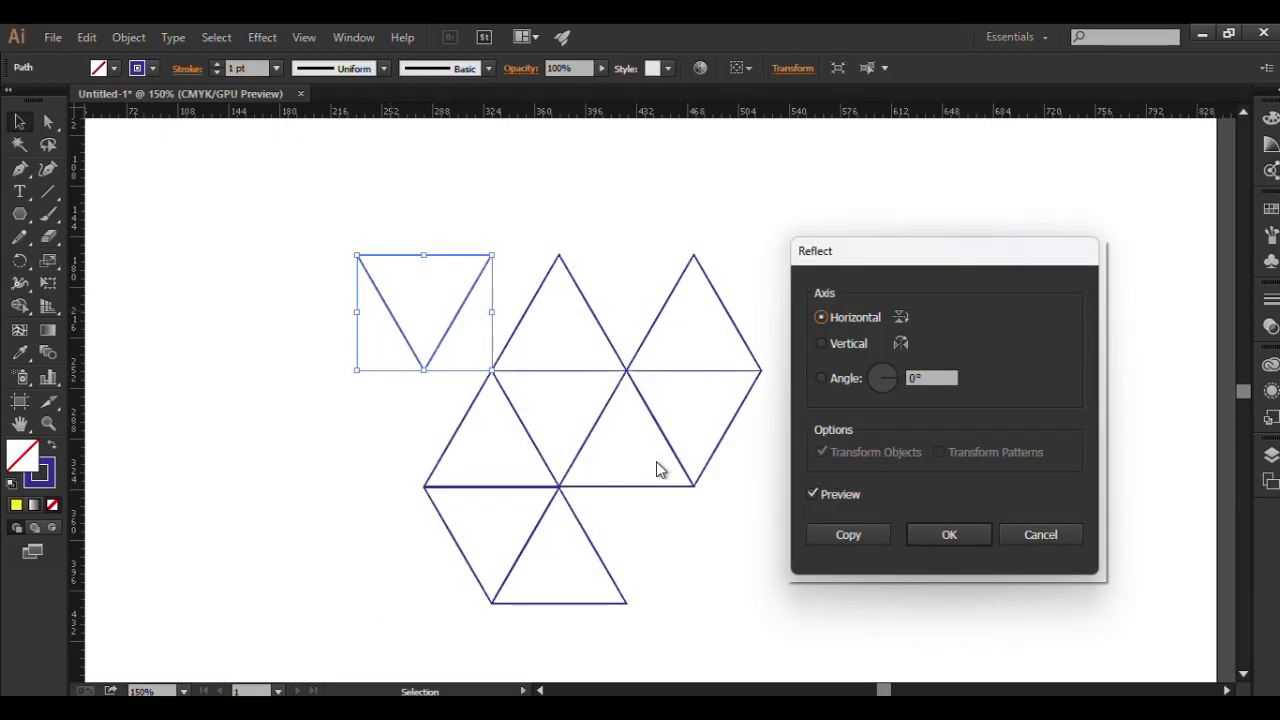
left_click(946, 535)
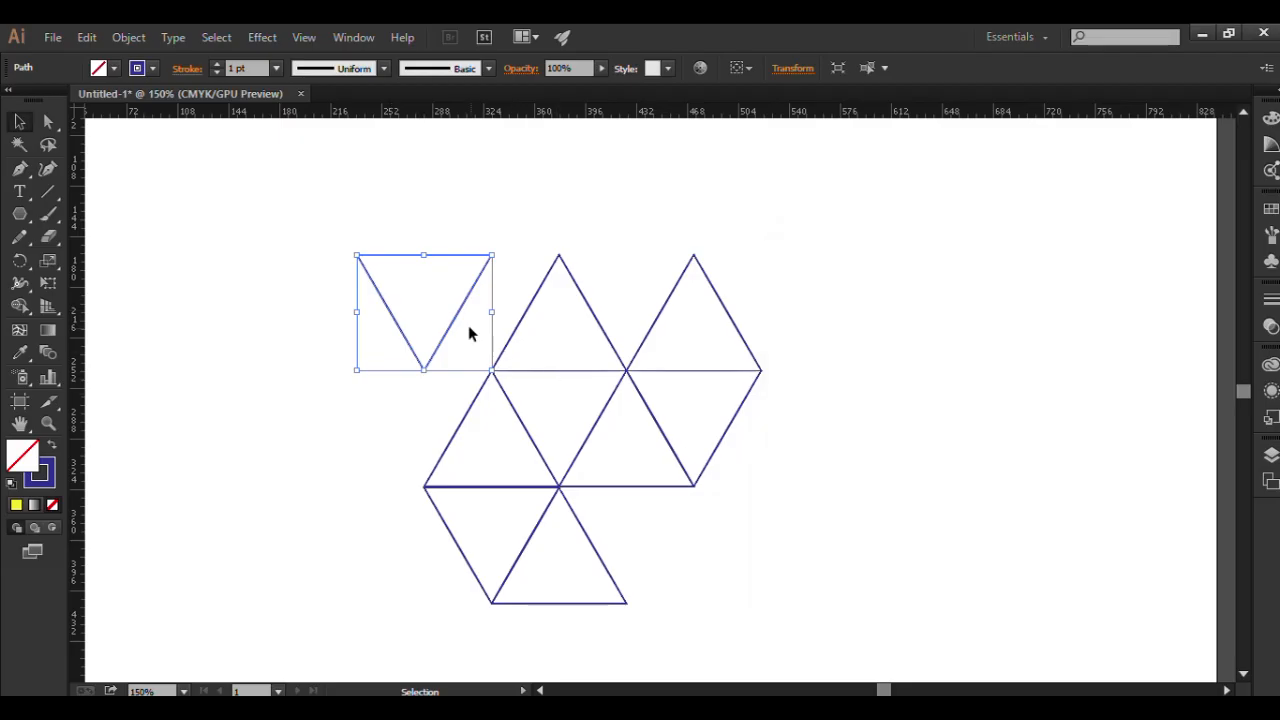
left_click_drag(457, 320, 518, 318)
left_click(868, 305)
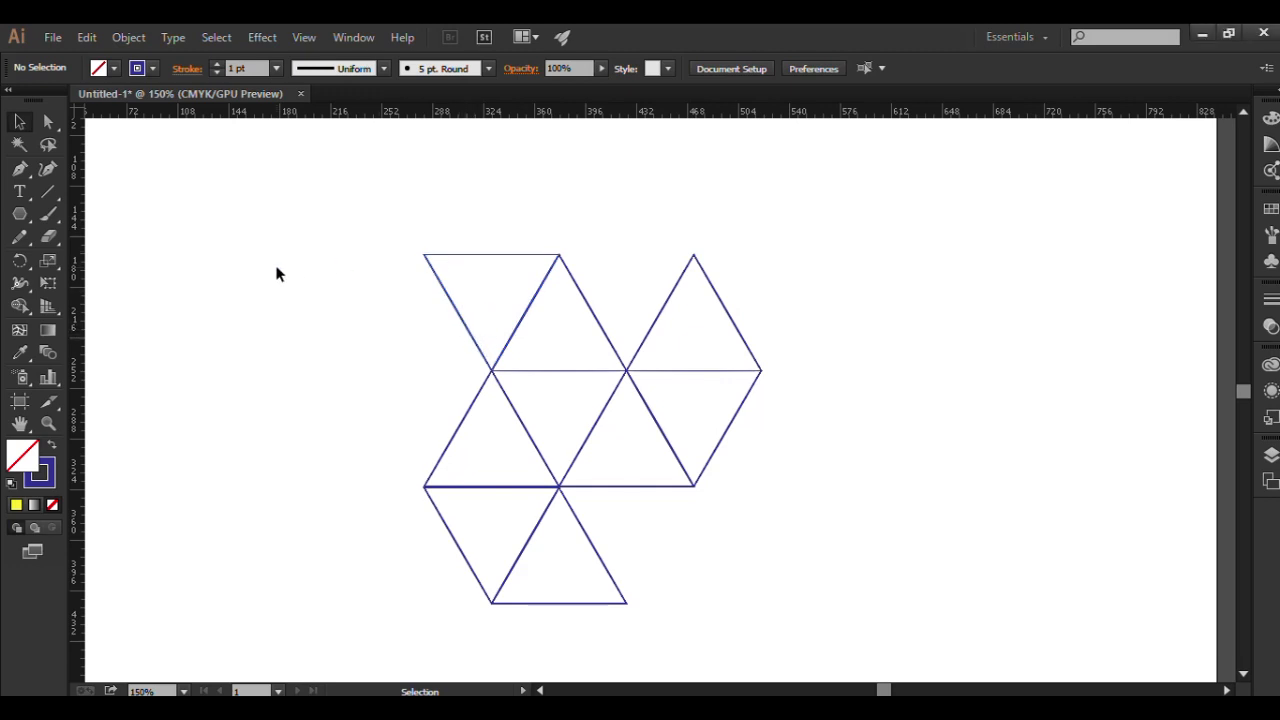
Duplicate the top row's inverted triangle, reflect the copy across the horizontal axis, and fit it against that triangle's left edge.
left_click(462, 259)
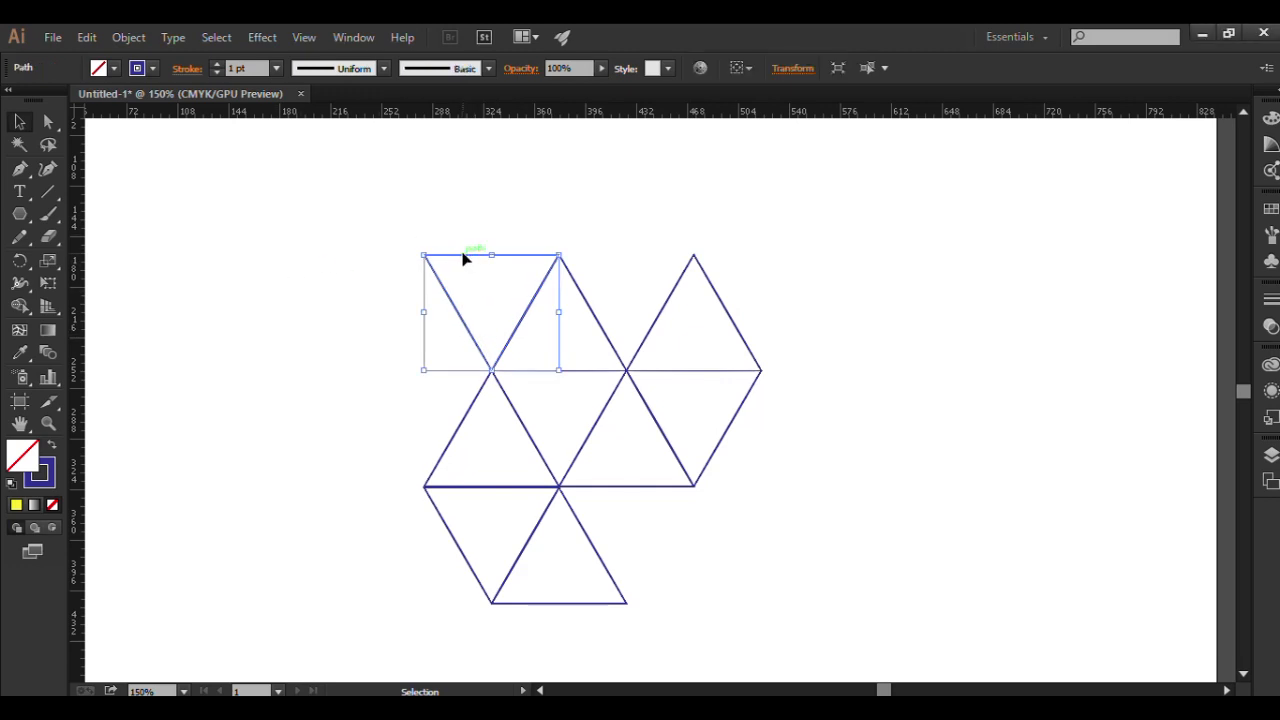
left_click_drag(455, 310, 320, 312)
right_click(321, 316)
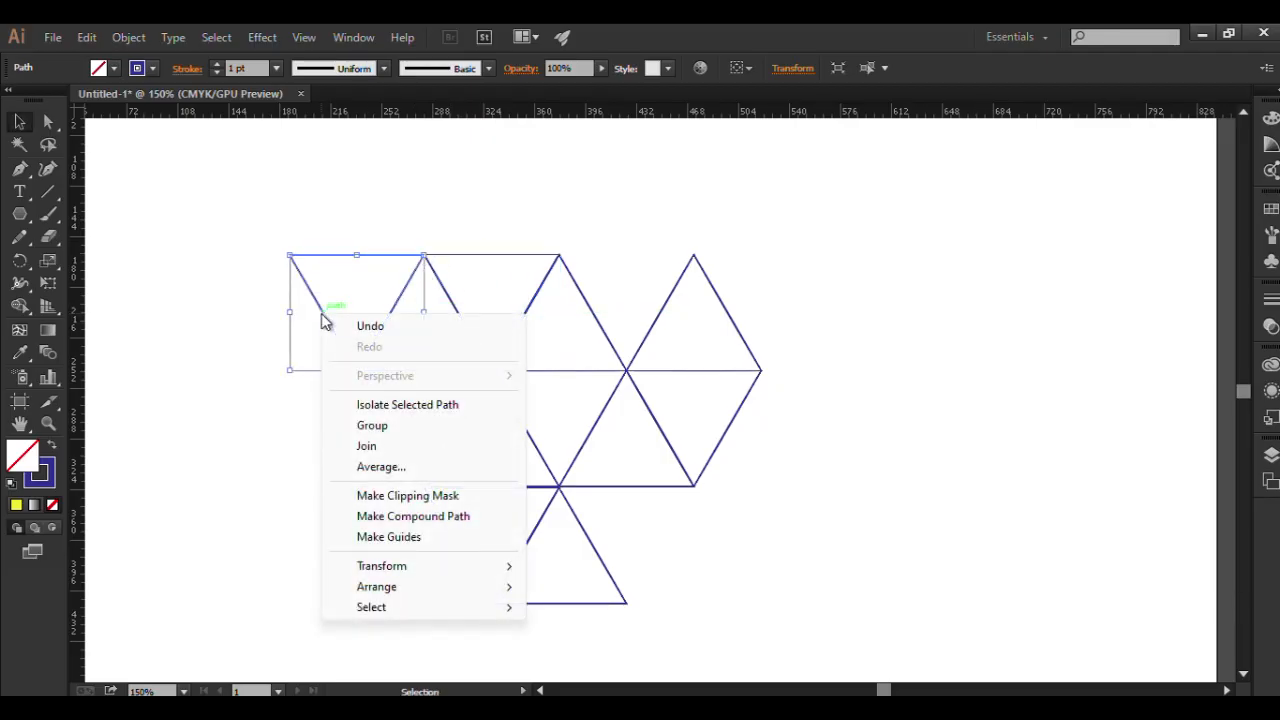
mouse_move(392, 565)
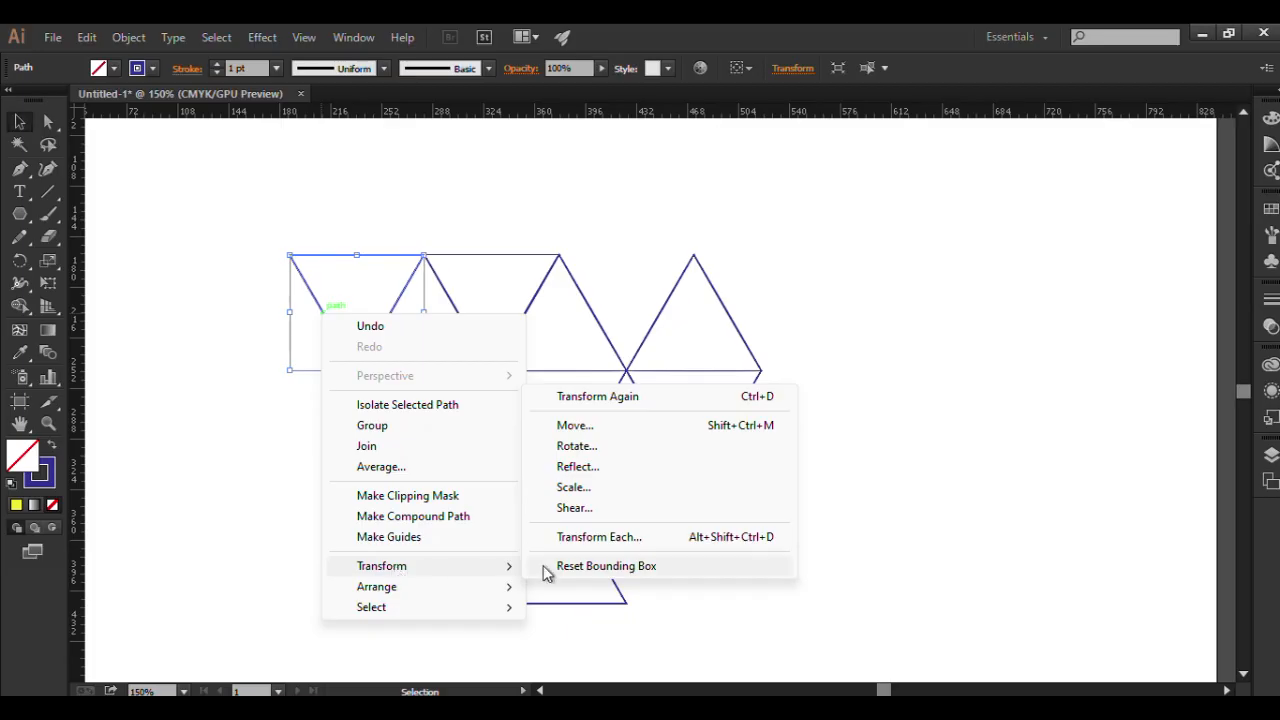
left_click(580, 467)
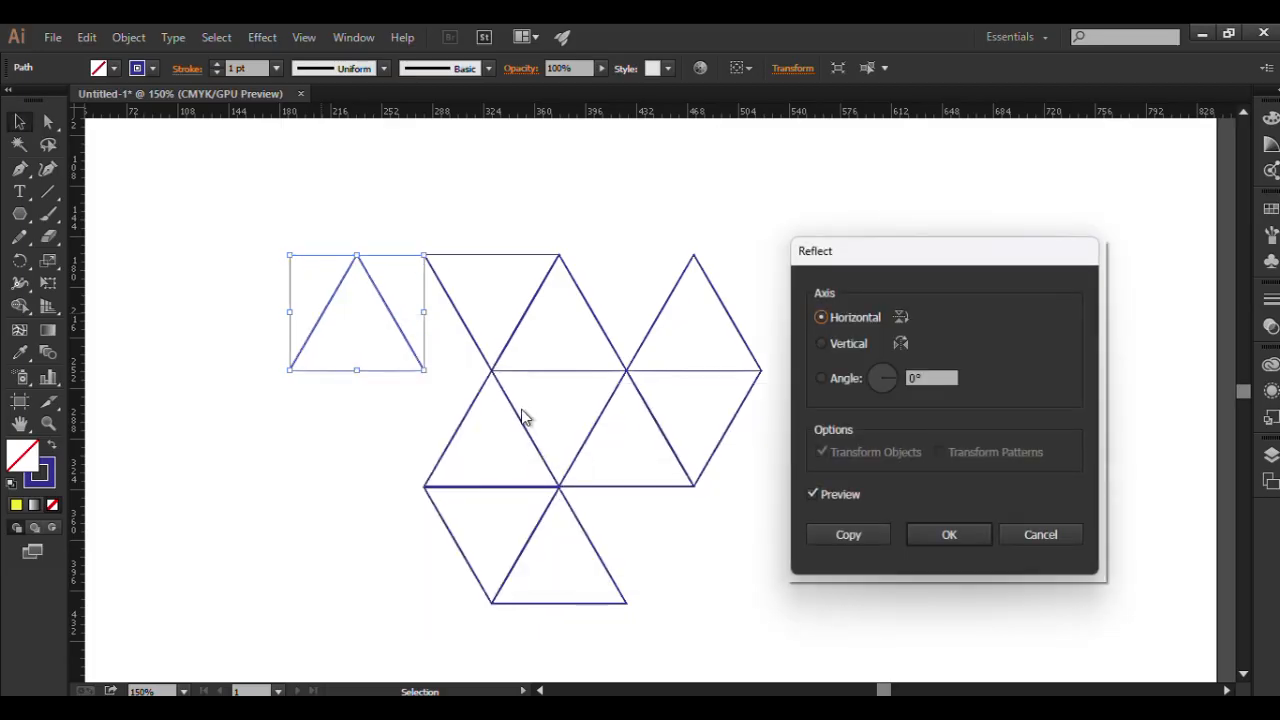
left_click(976, 540)
left_click_drag(409, 348, 510, 348)
left_click(863, 334)
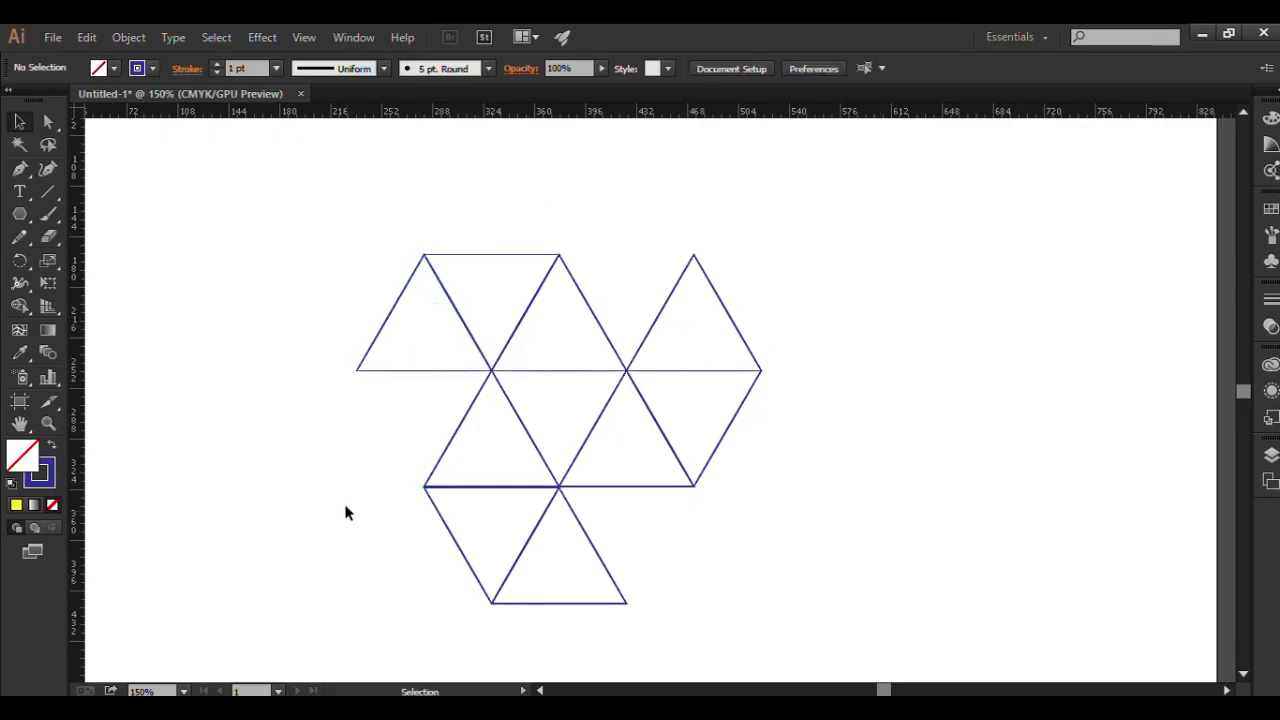
Expand the two bottom-row triangles and merge them into one solid parallelogram with the Shape Builder tool.
left_click_drag(345, 512, 706, 628)
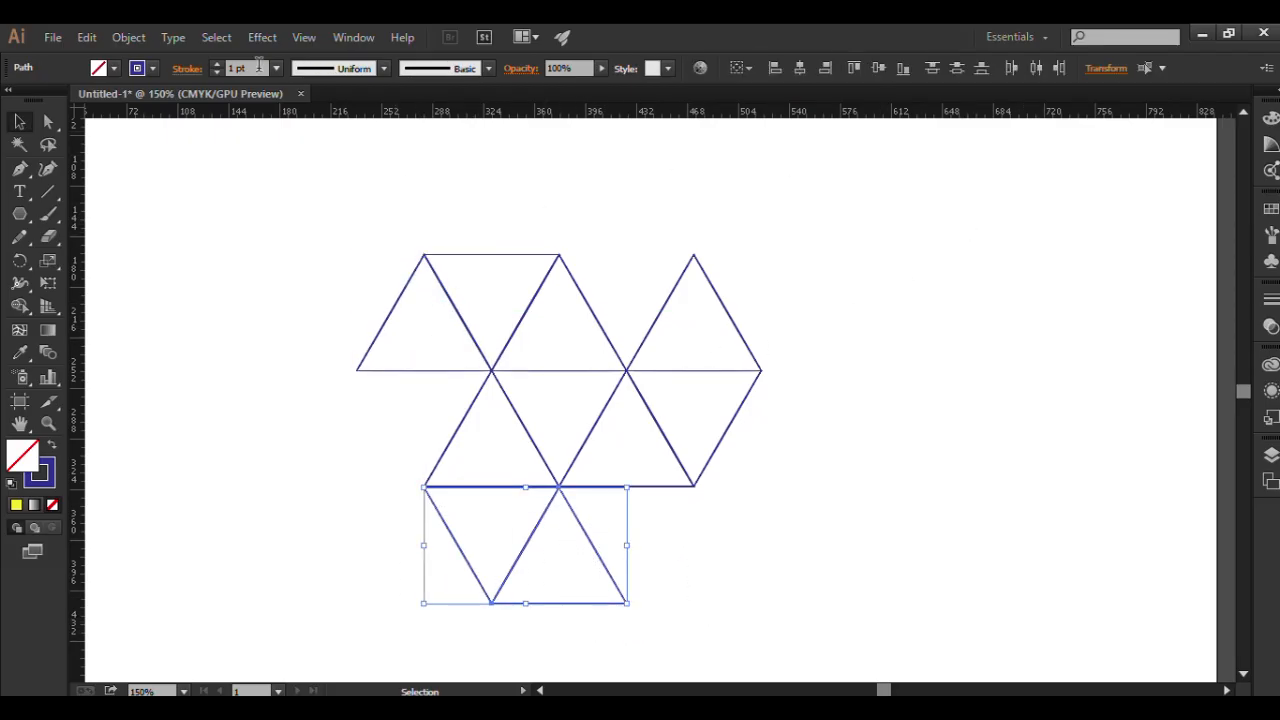
left_click(128, 37)
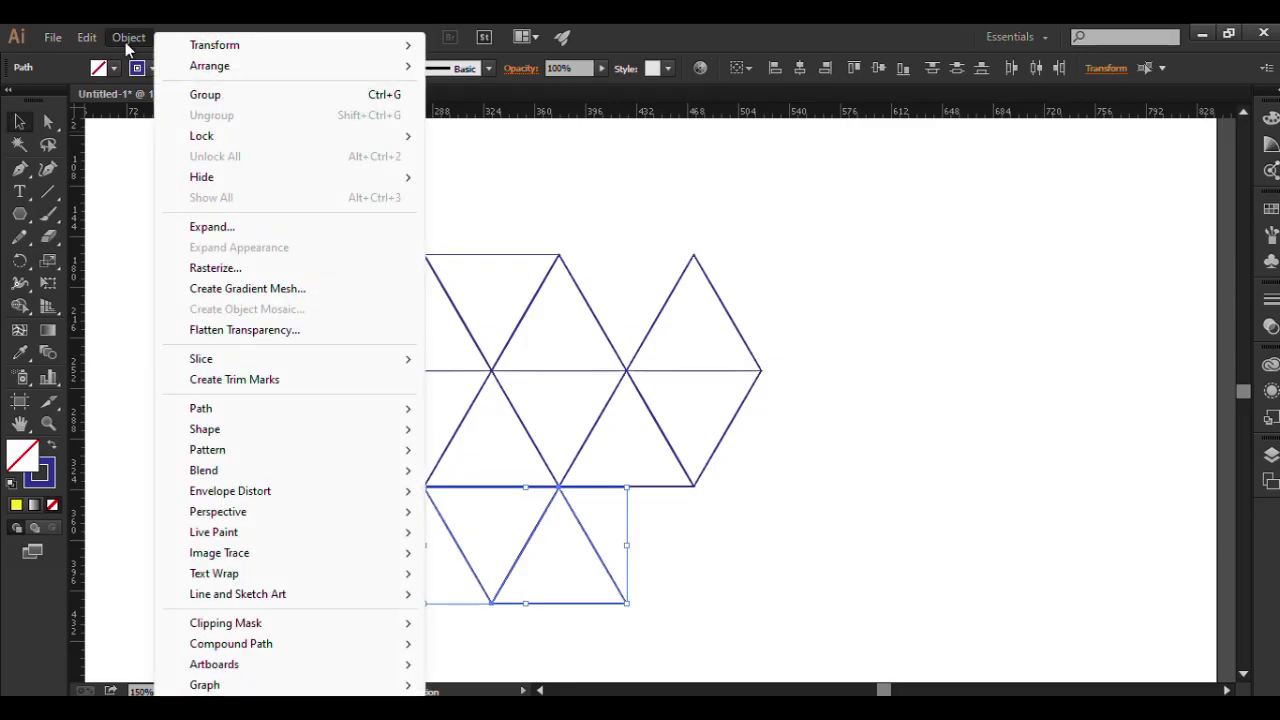
left_click(205, 228)
left_click(800, 457)
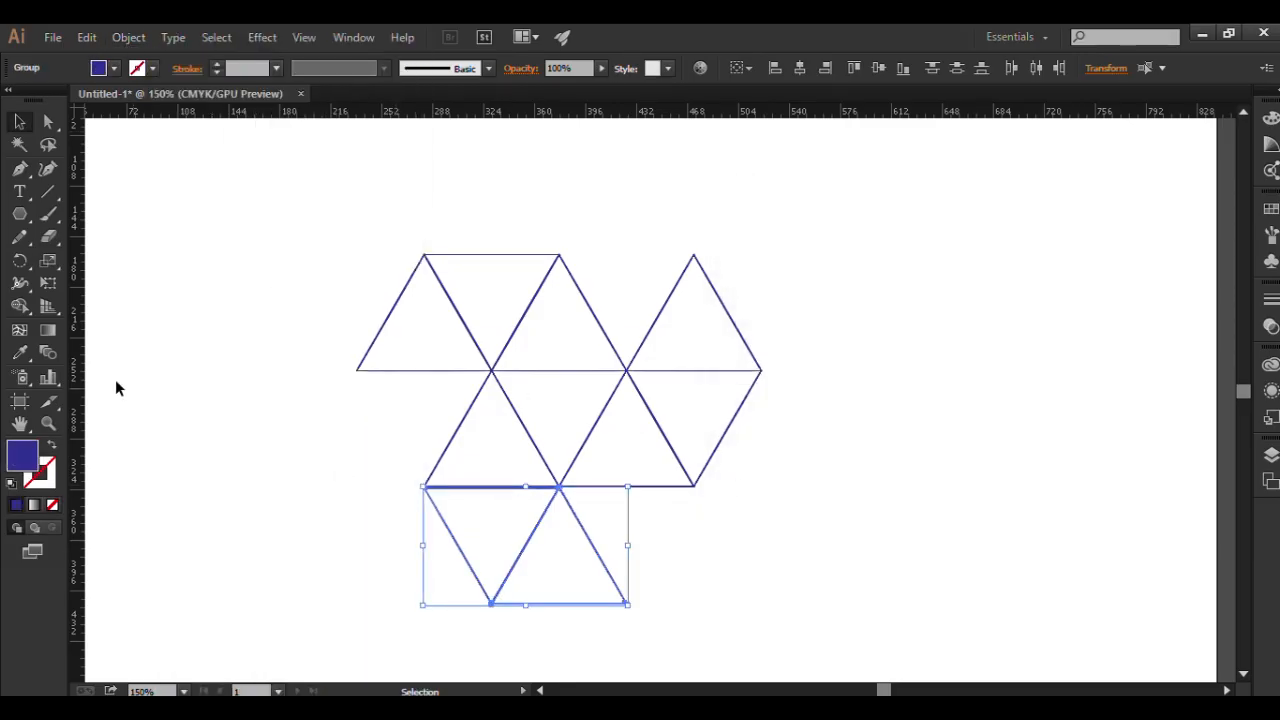
left_click(19, 306)
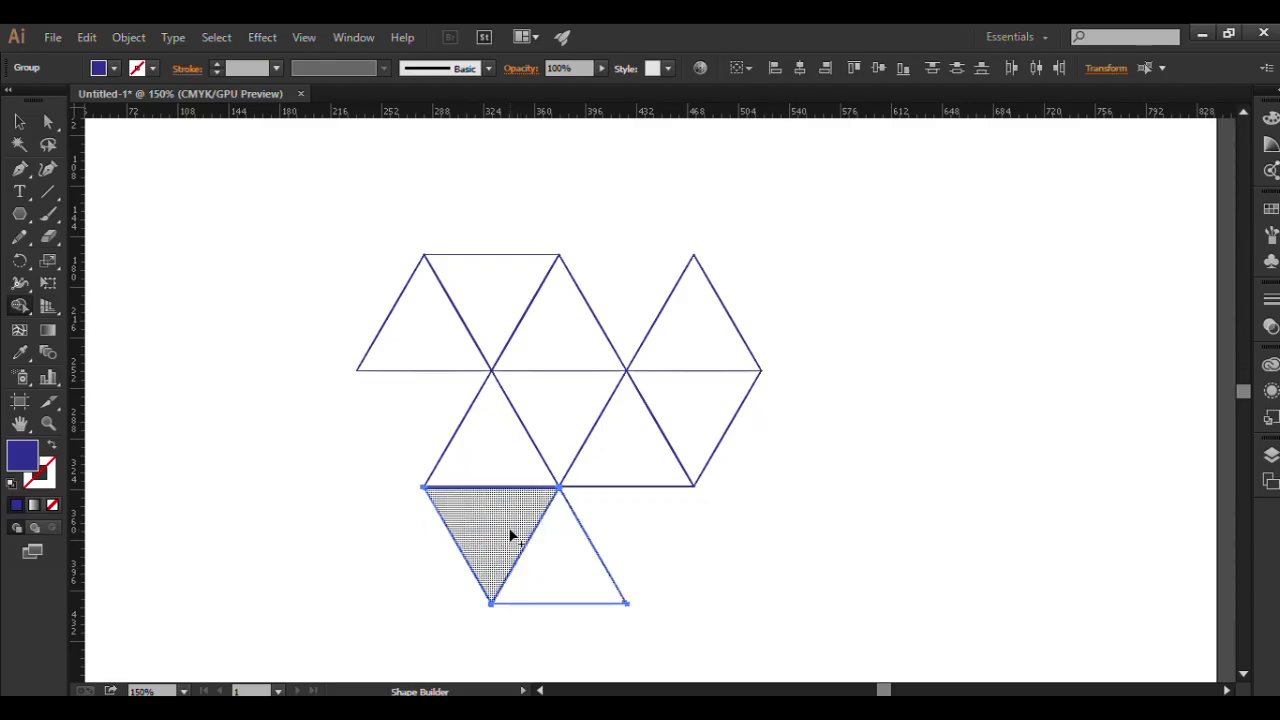
left_click_drag(510, 537, 567, 567)
left_click(19, 121)
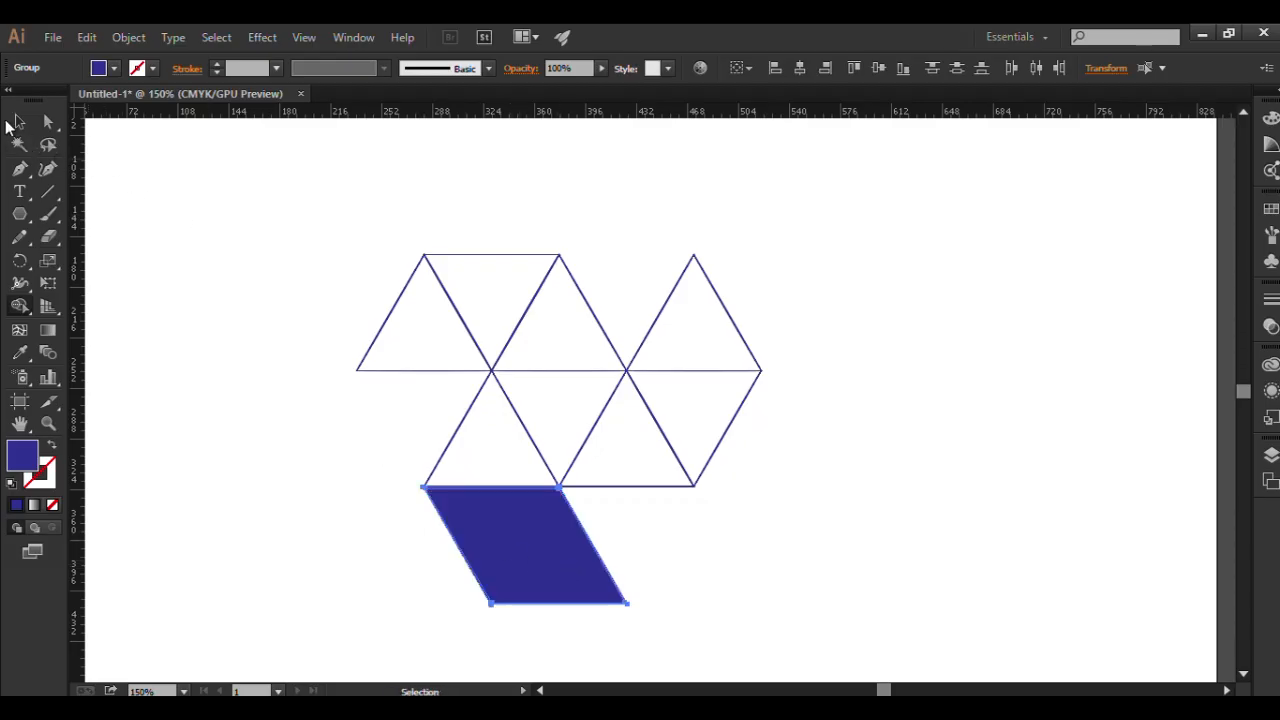
Expand the top row's two leftmost triangles and merge them into one solid parallelogram with the Shape Builder tool.
left_click_drag(369, 243, 496, 296)
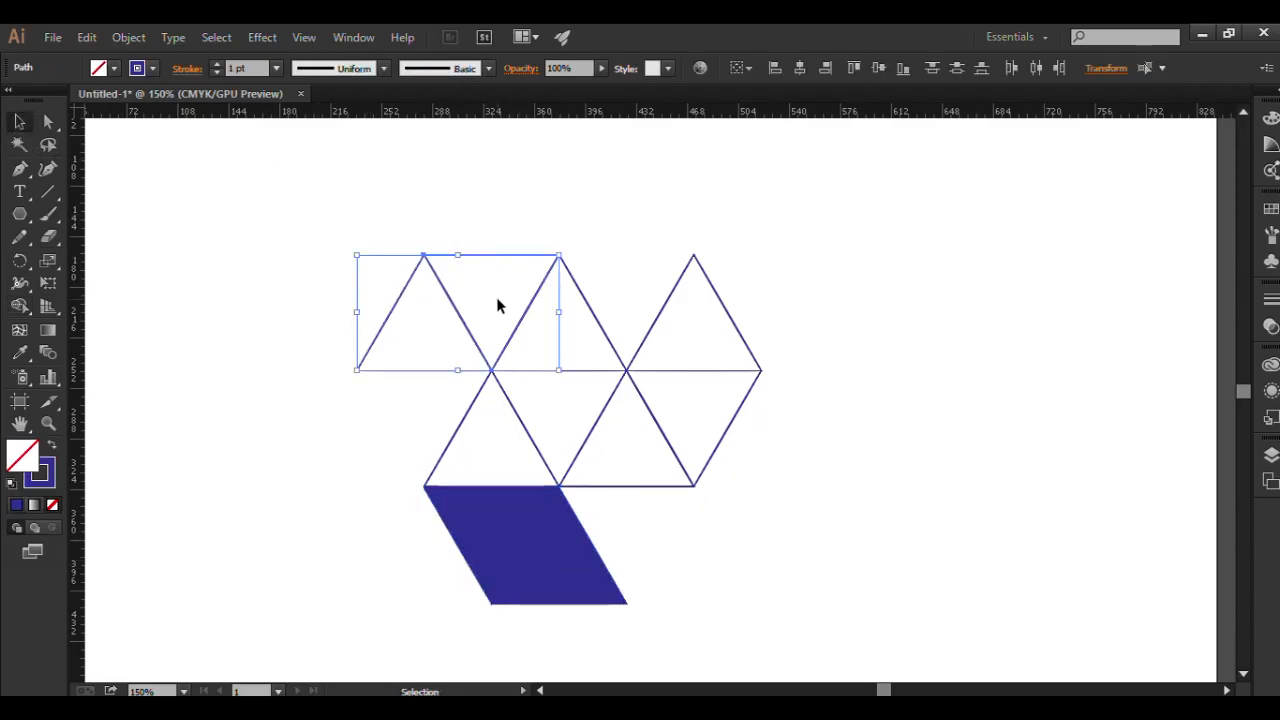
left_click(128, 38)
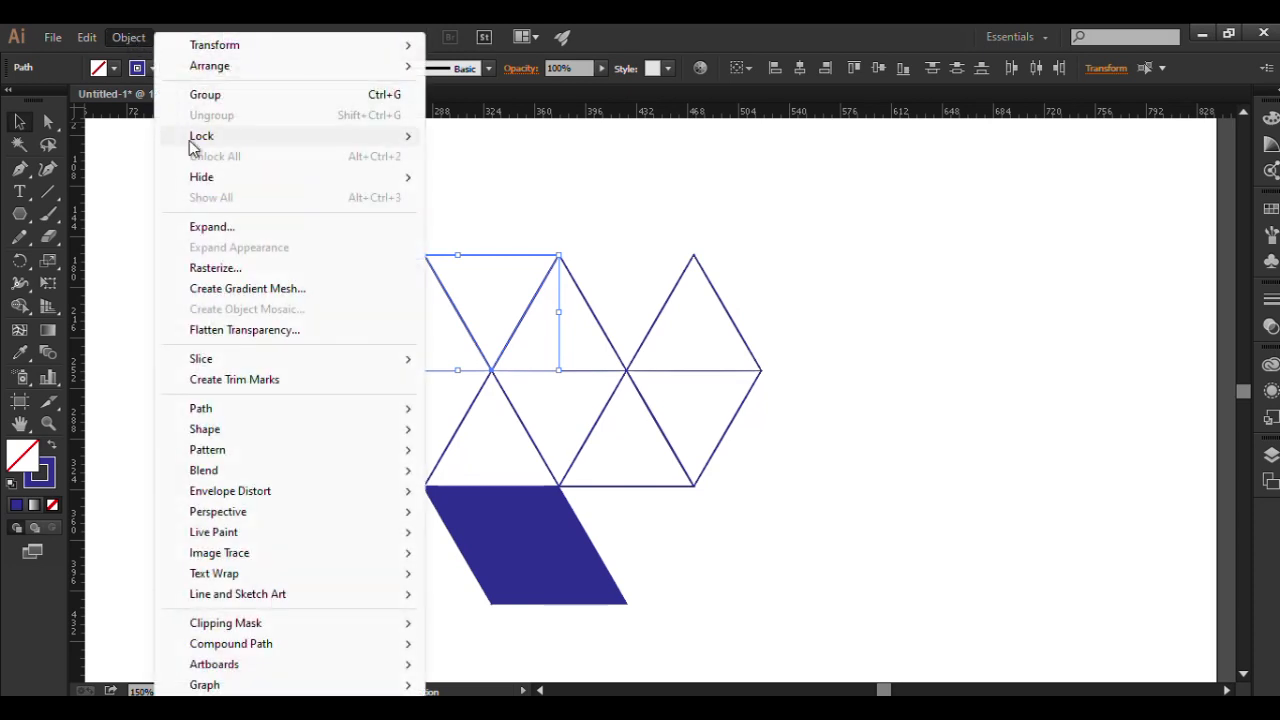
left_click(214, 230)
left_click(786, 454)
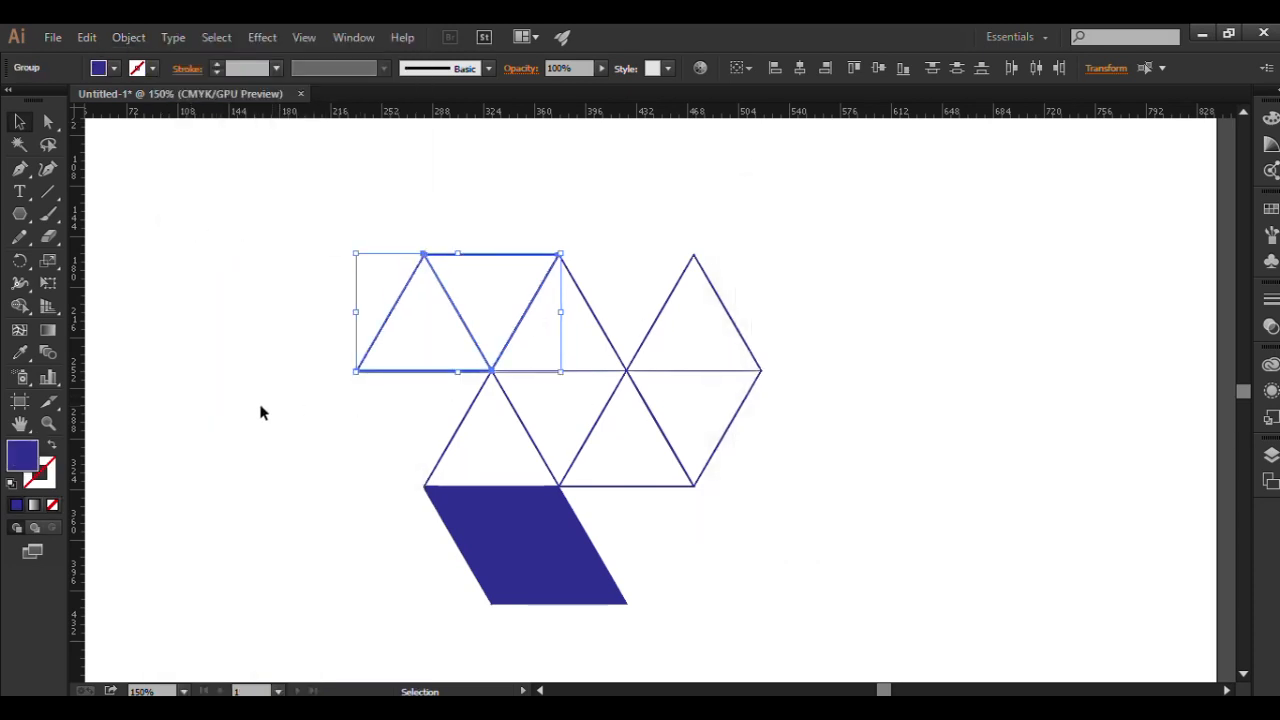
left_click(30, 309)
left_click_drag(443, 300, 492, 304)
key("v")
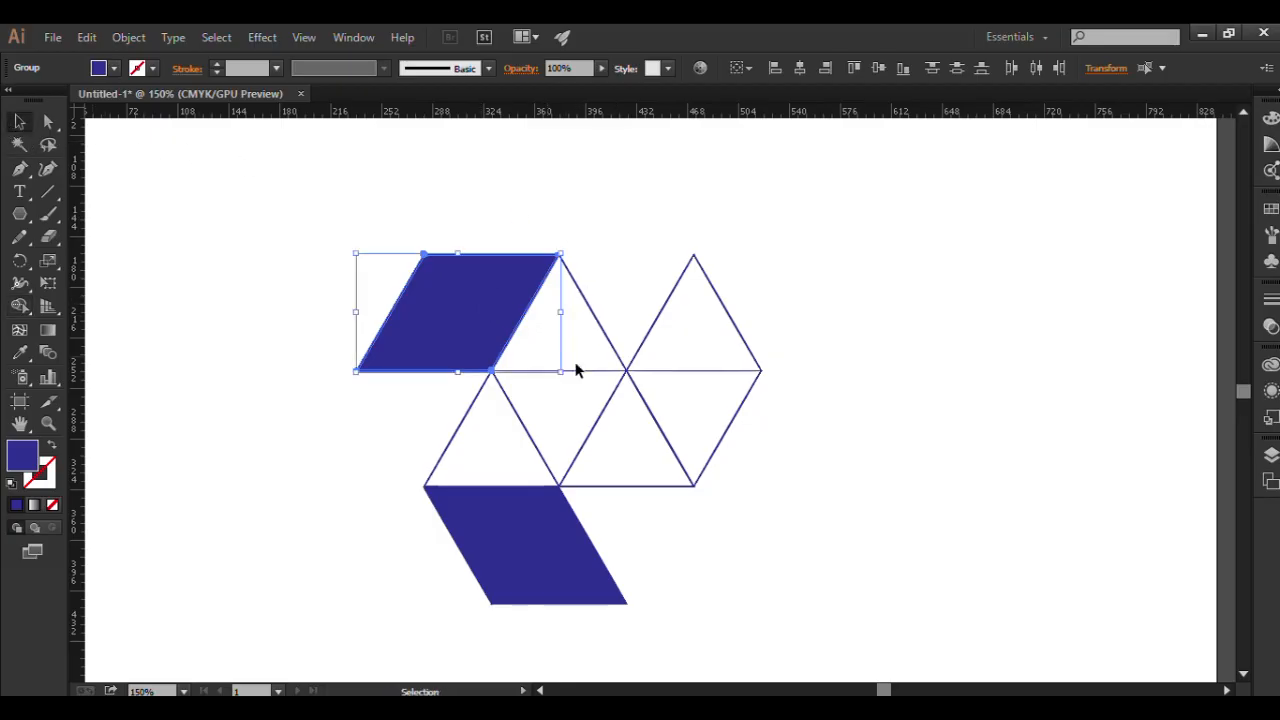
Expand the fill and stroke of the two rightmost stacked triangles and merge them into a solid rhombus with the Shape Builder tool.
left_click_drag(773, 279, 733, 445)
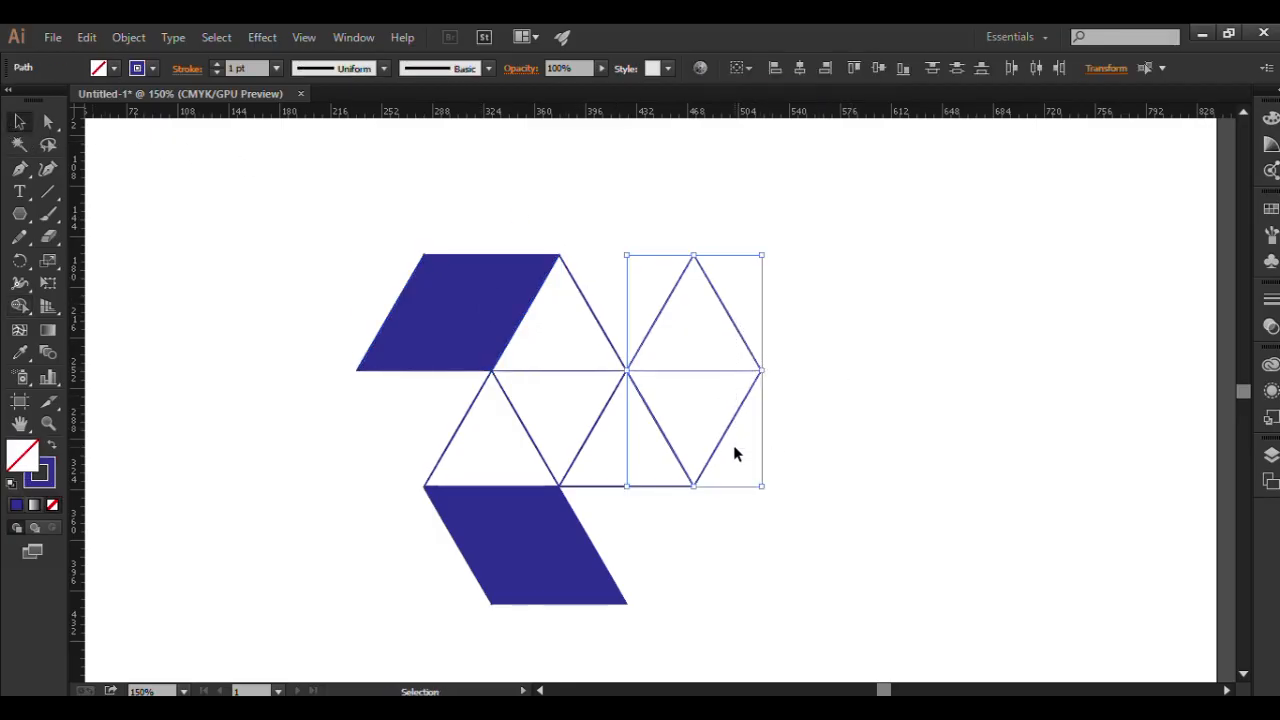
left_click(133, 45)
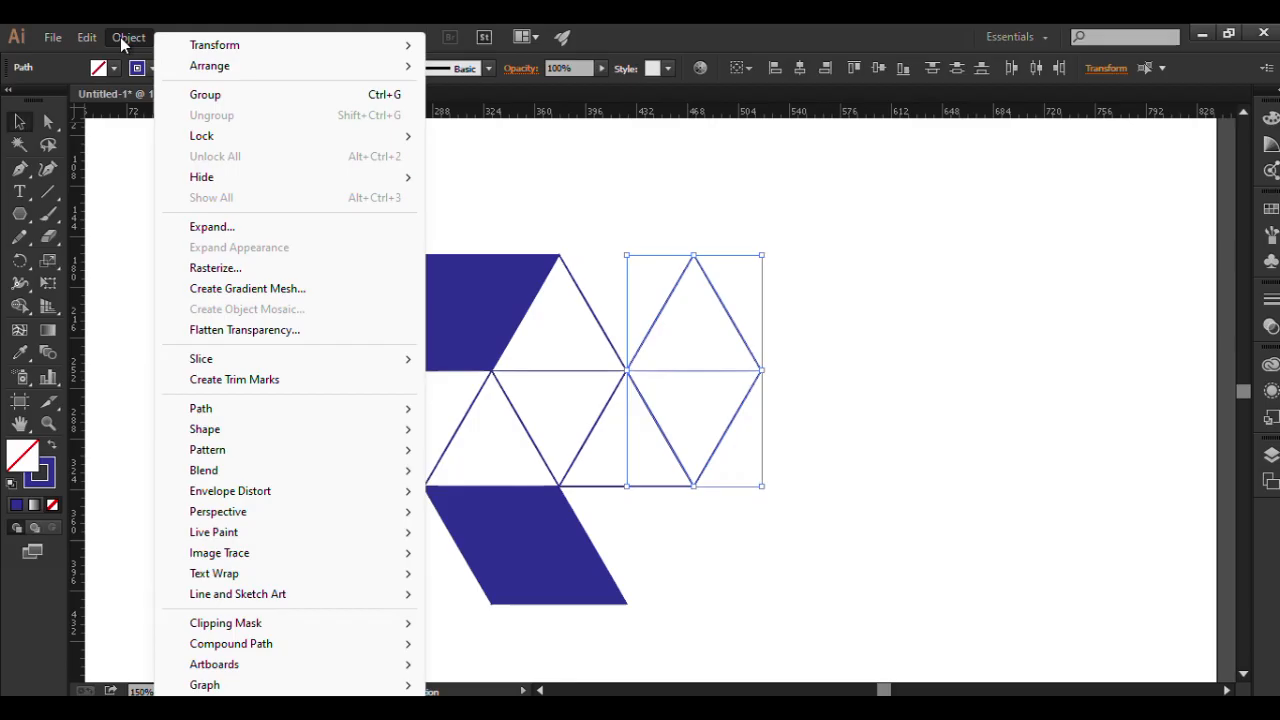
left_click(194, 231)
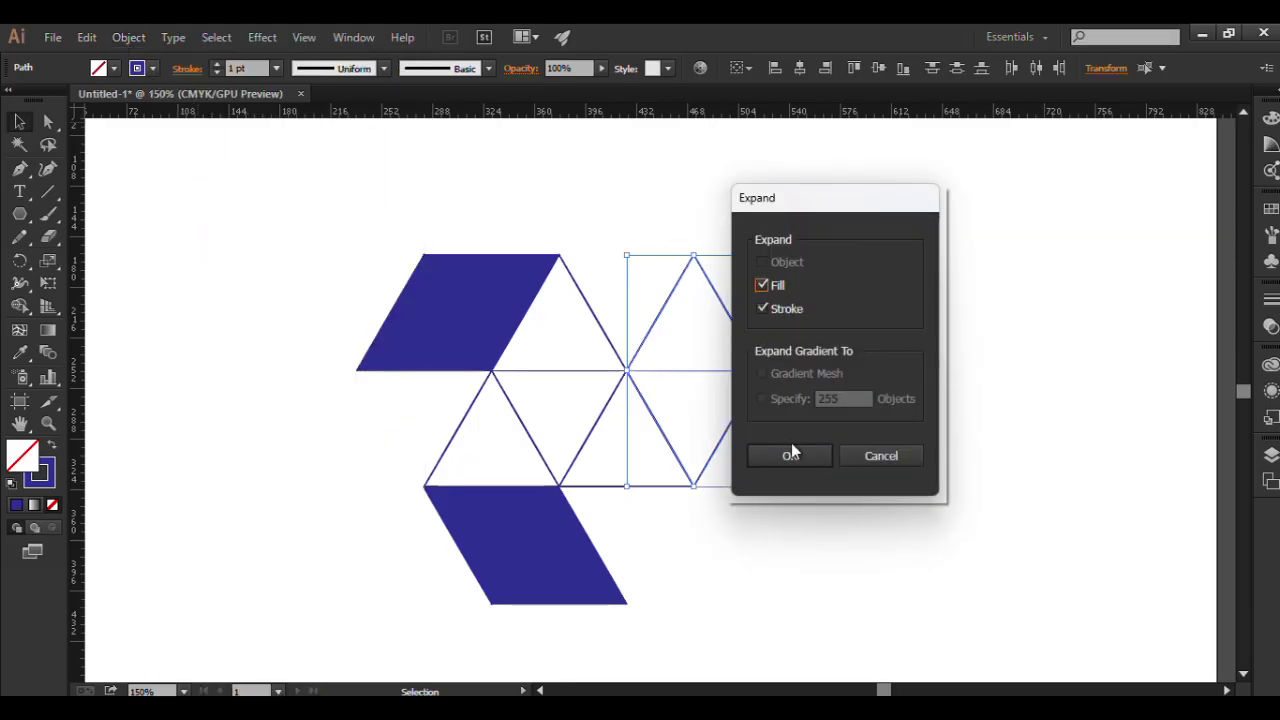
left_click(789, 455)
left_click(19, 306)
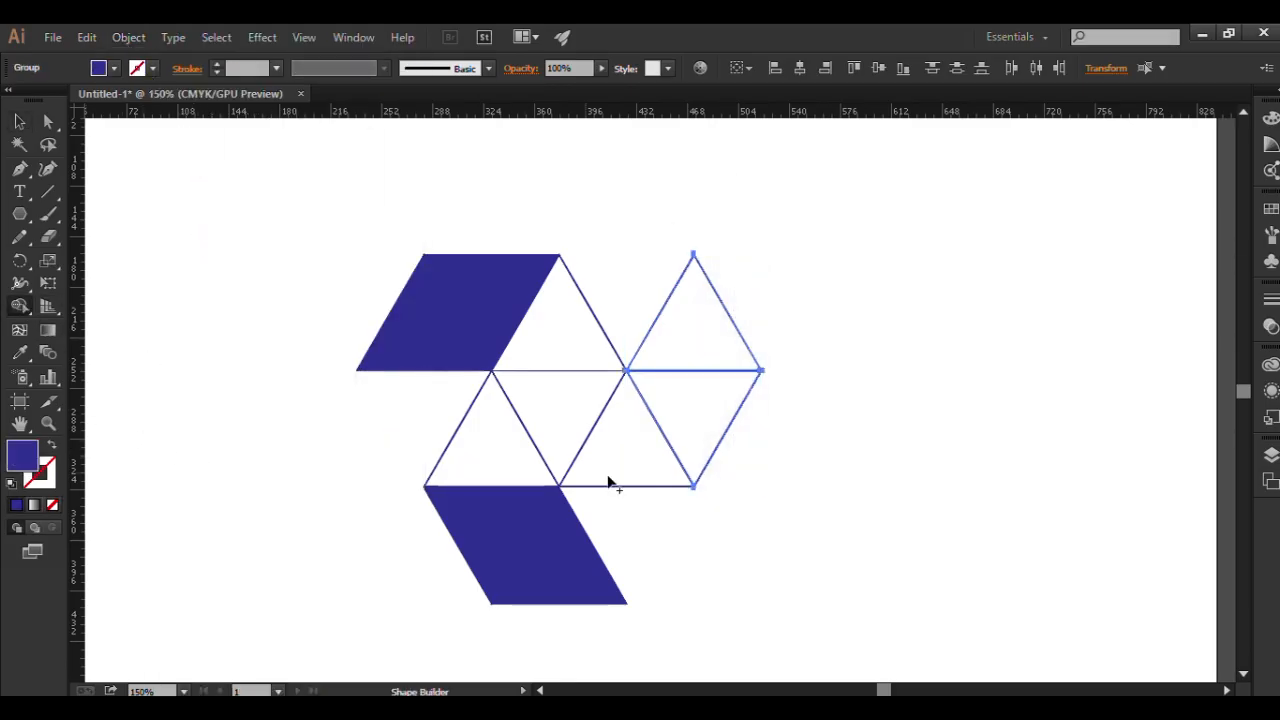
left_click_drag(703, 420, 700, 342)
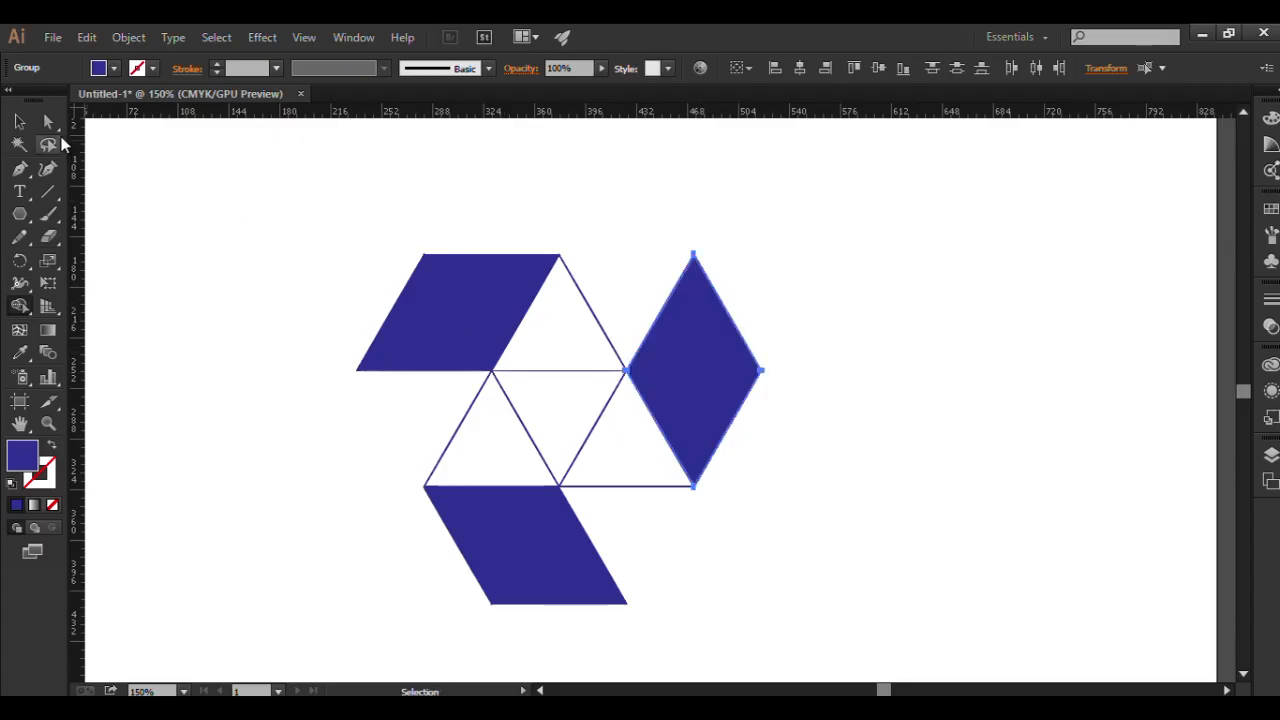
left_click(20, 121)
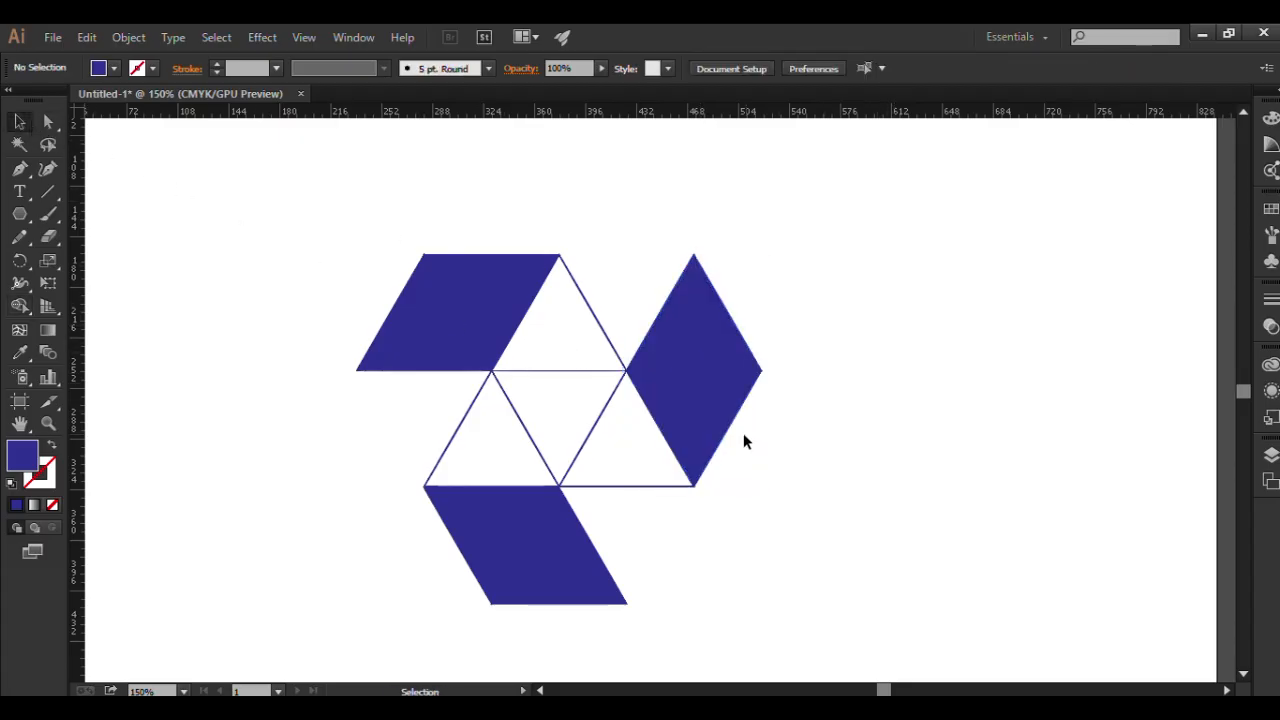
Fill the middle row's left upright triangle with the dark navy swatch.
left_click(460, 433)
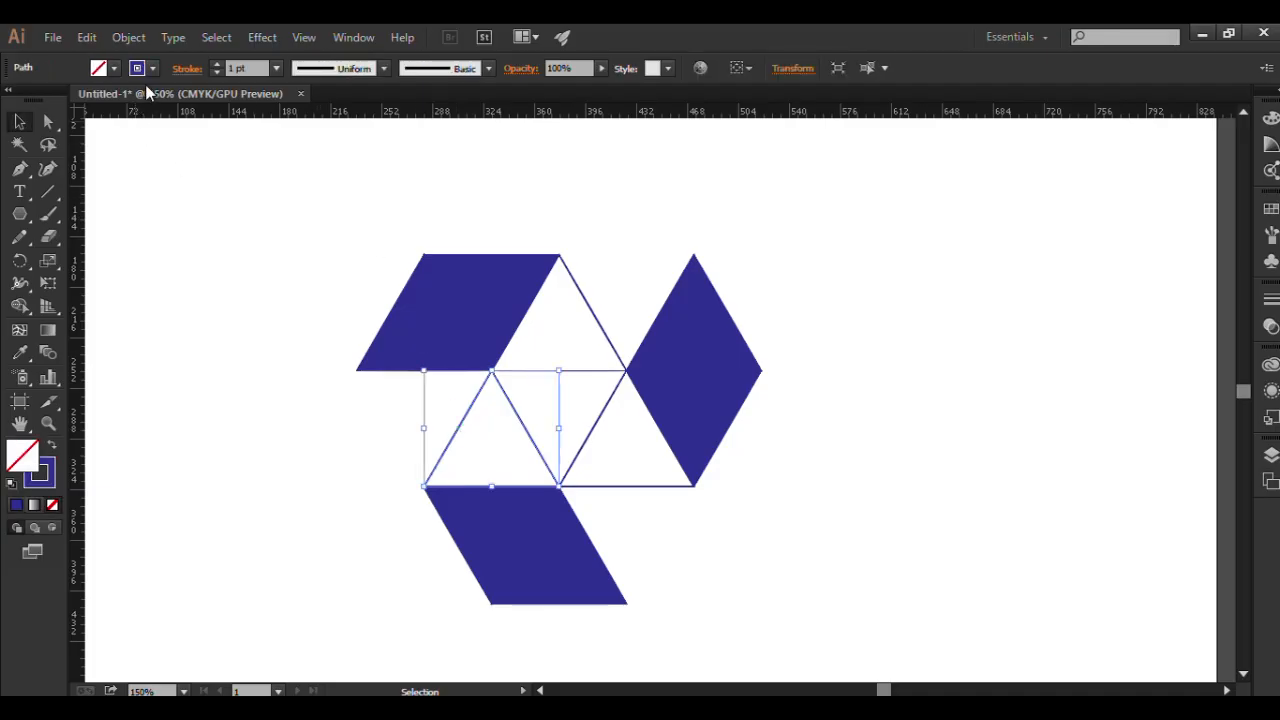
left_click(116, 69)
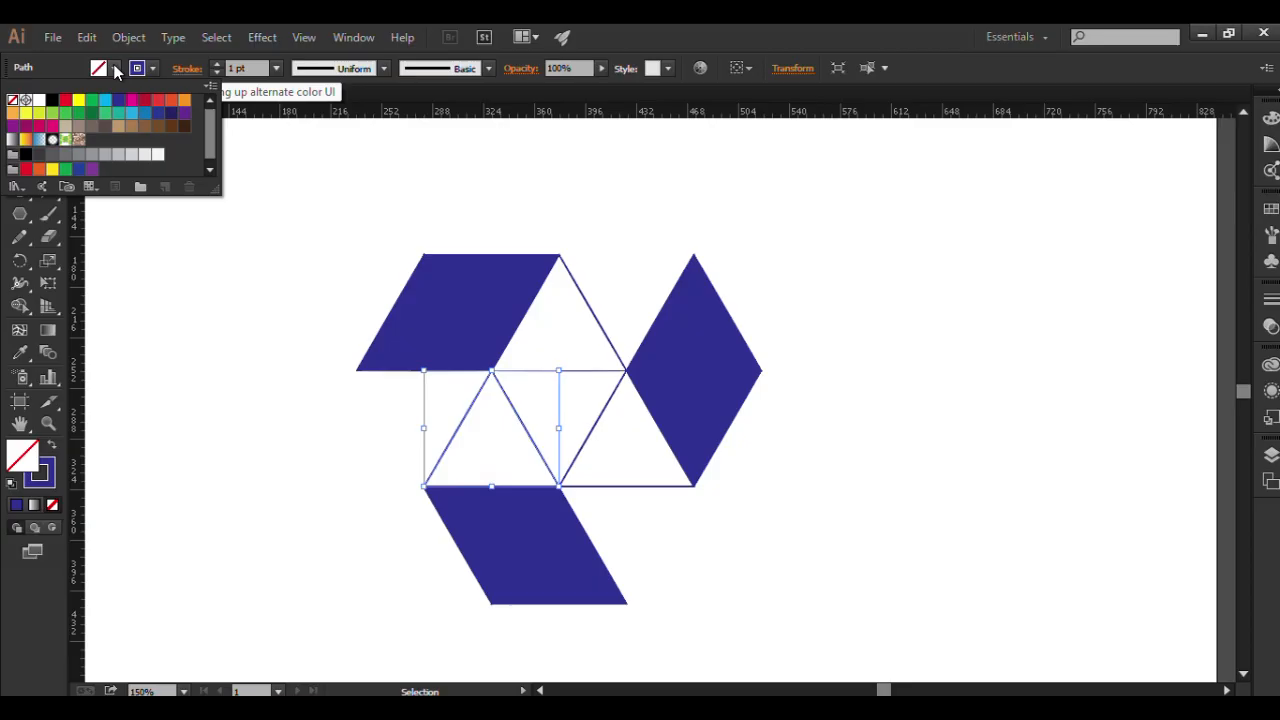
left_click(171, 113)
left_click(864, 510)
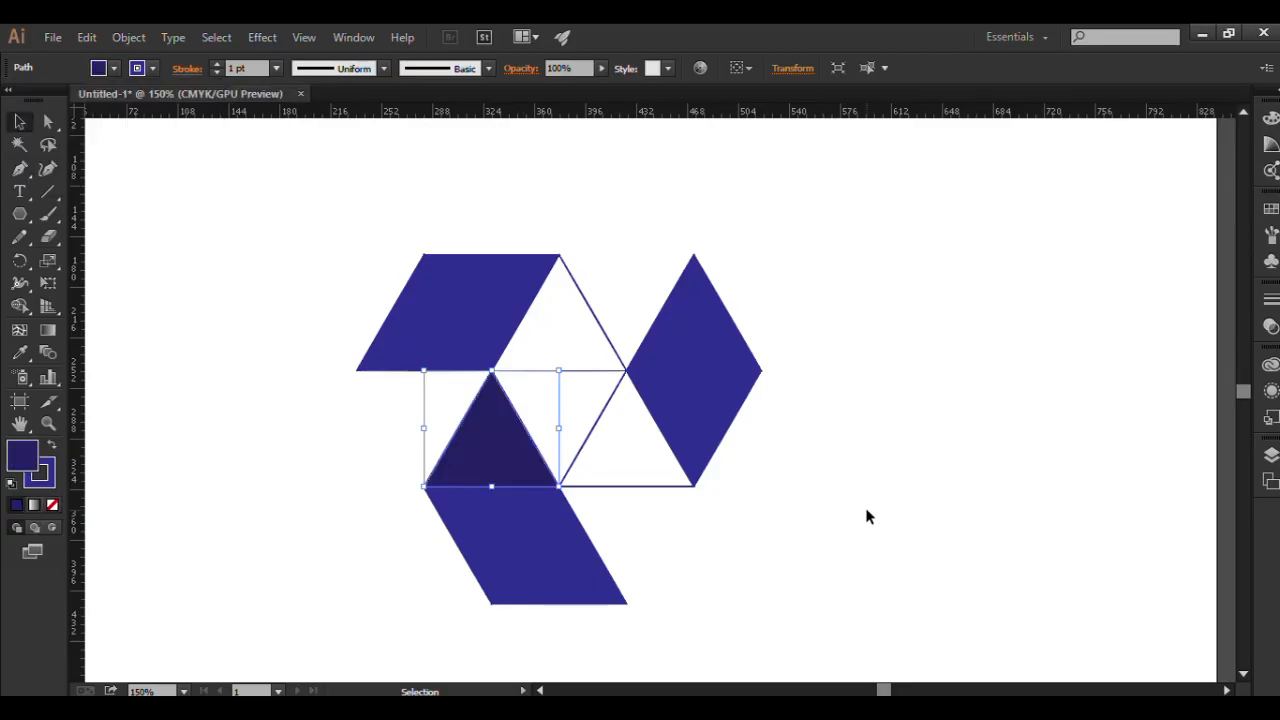
left_click(866, 515)
Fill the middle row's right upright triangle with the dark red swatch.
left_click(604, 412)
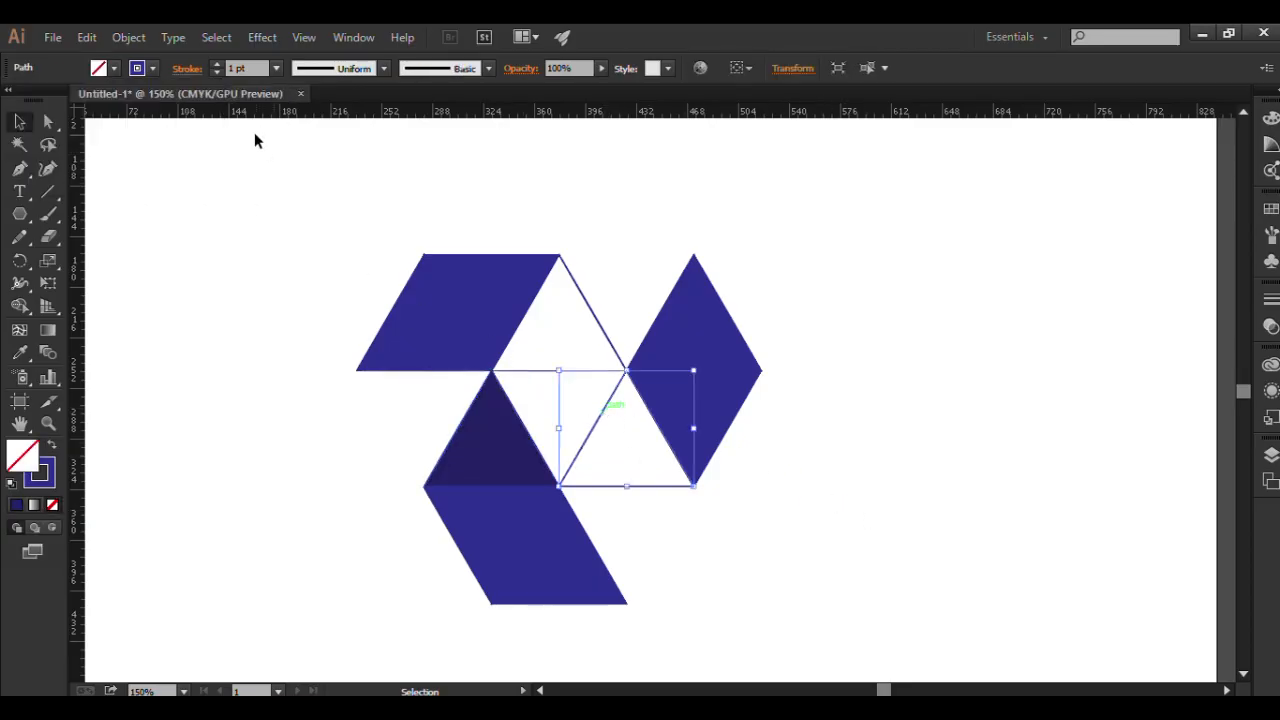
left_click(116, 68)
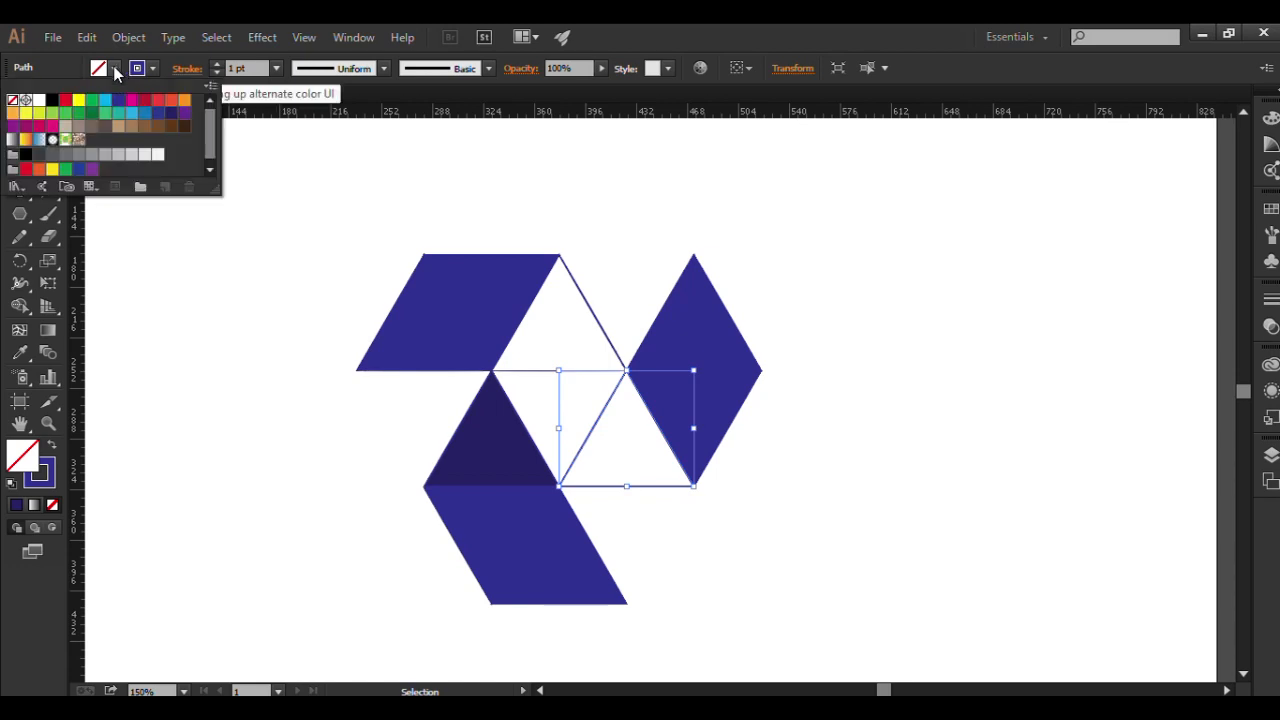
left_click(144, 100)
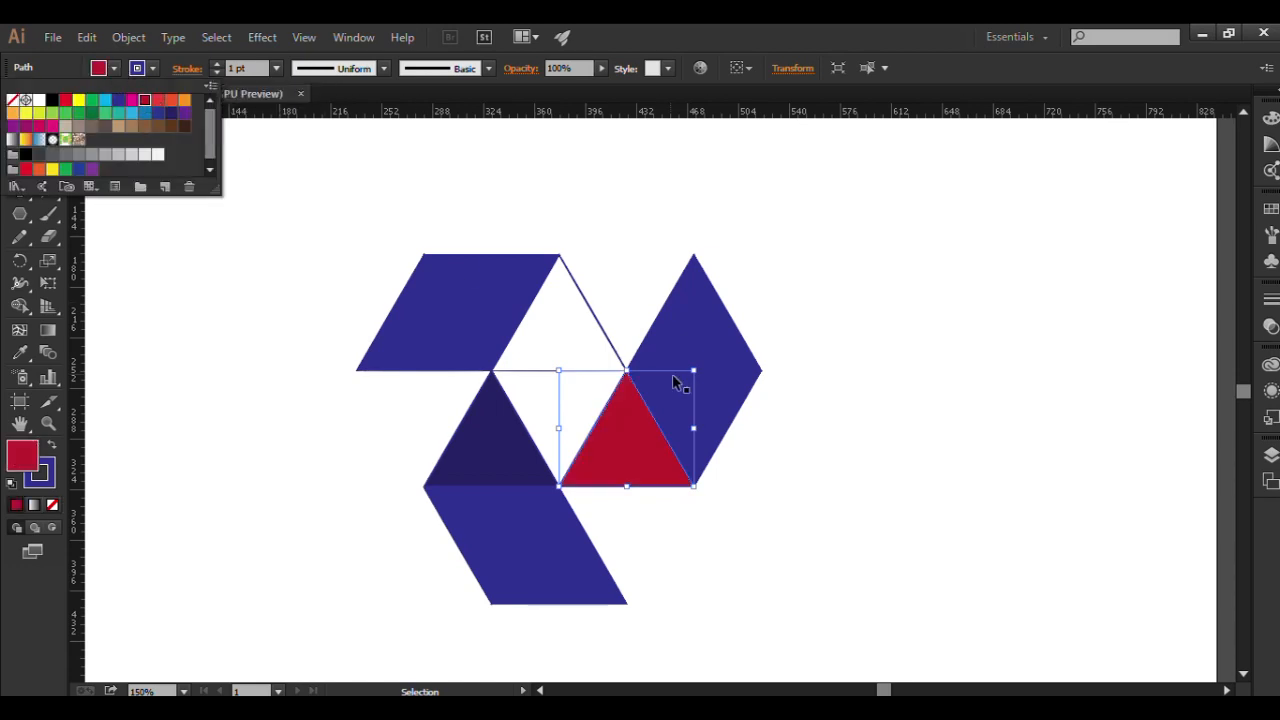
Fill the right-hand rhombus beside the dark red triangle with the lighter red swatch.
left_click(752, 364)
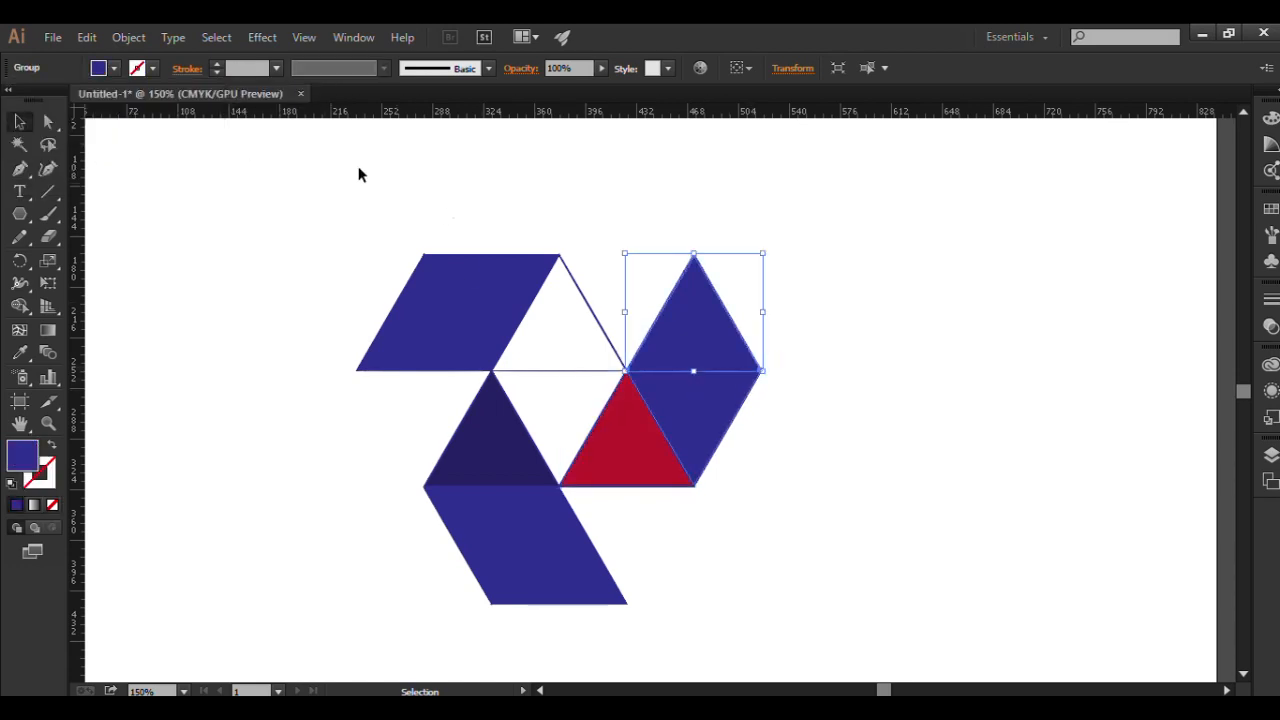
left_click(852, 455)
left_click(697, 368)
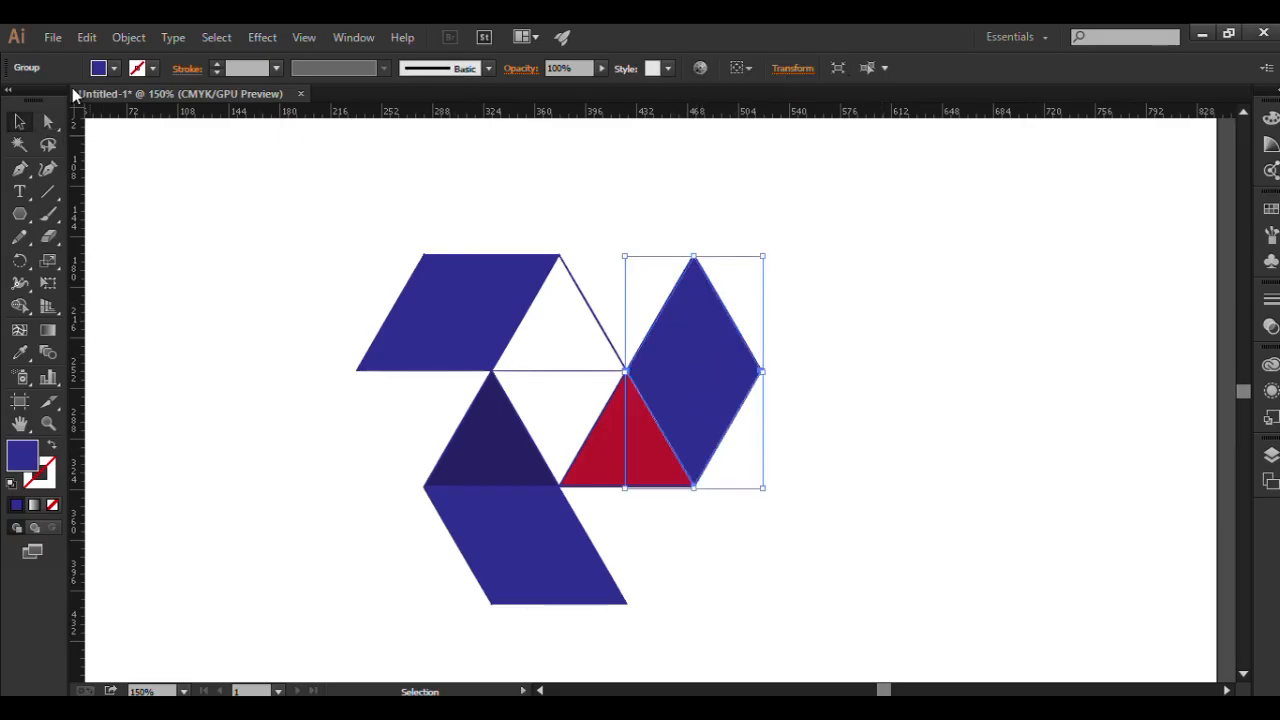
left_click(116, 67)
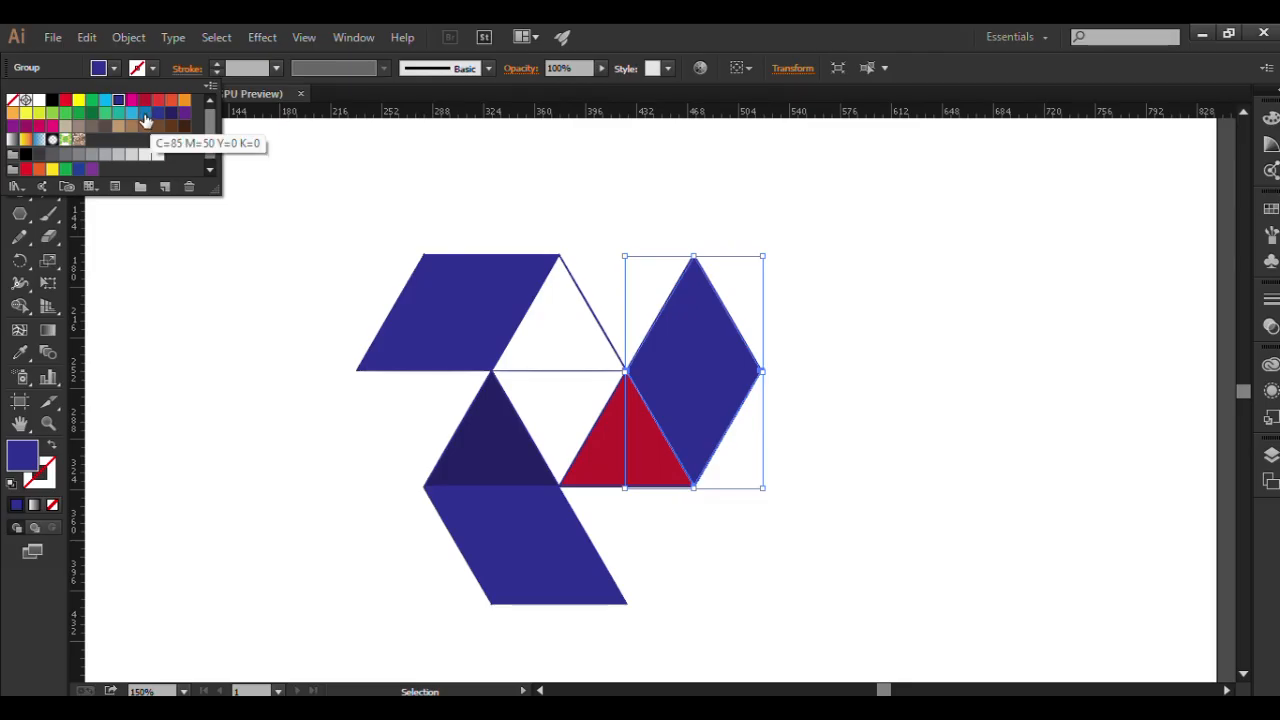
left_click(158, 101)
key("Escape")
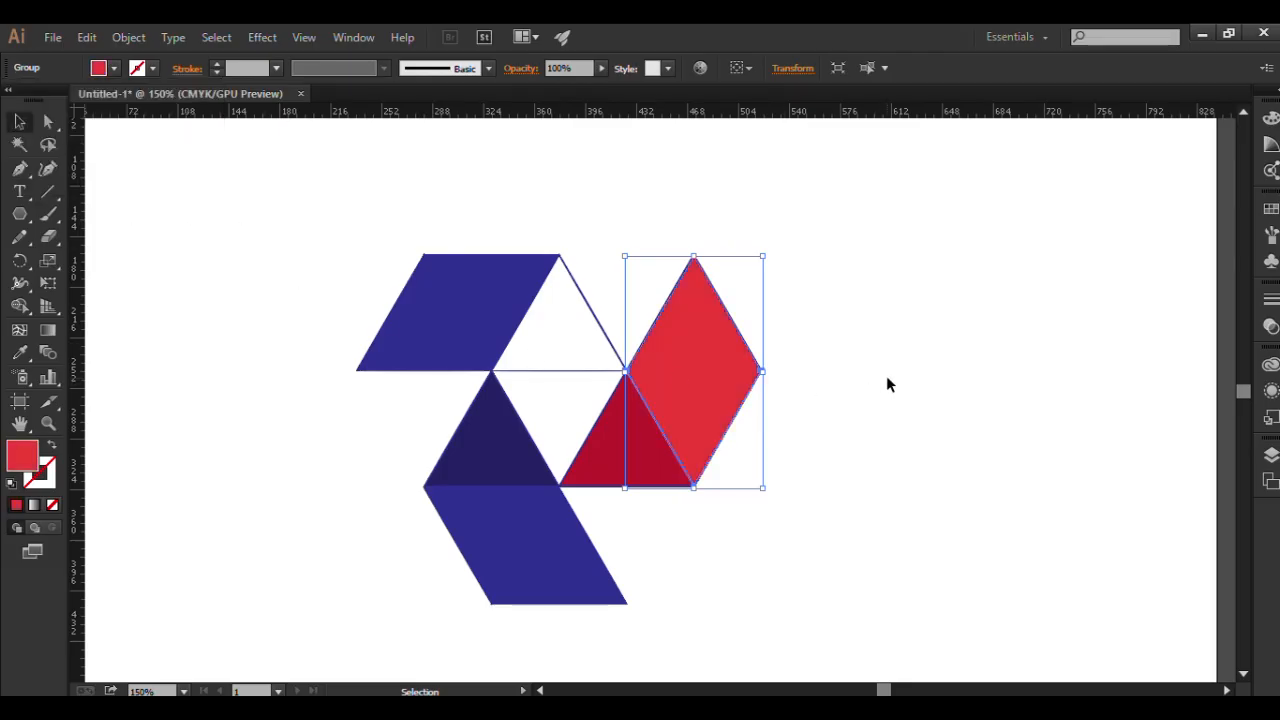
left_click(840, 386)
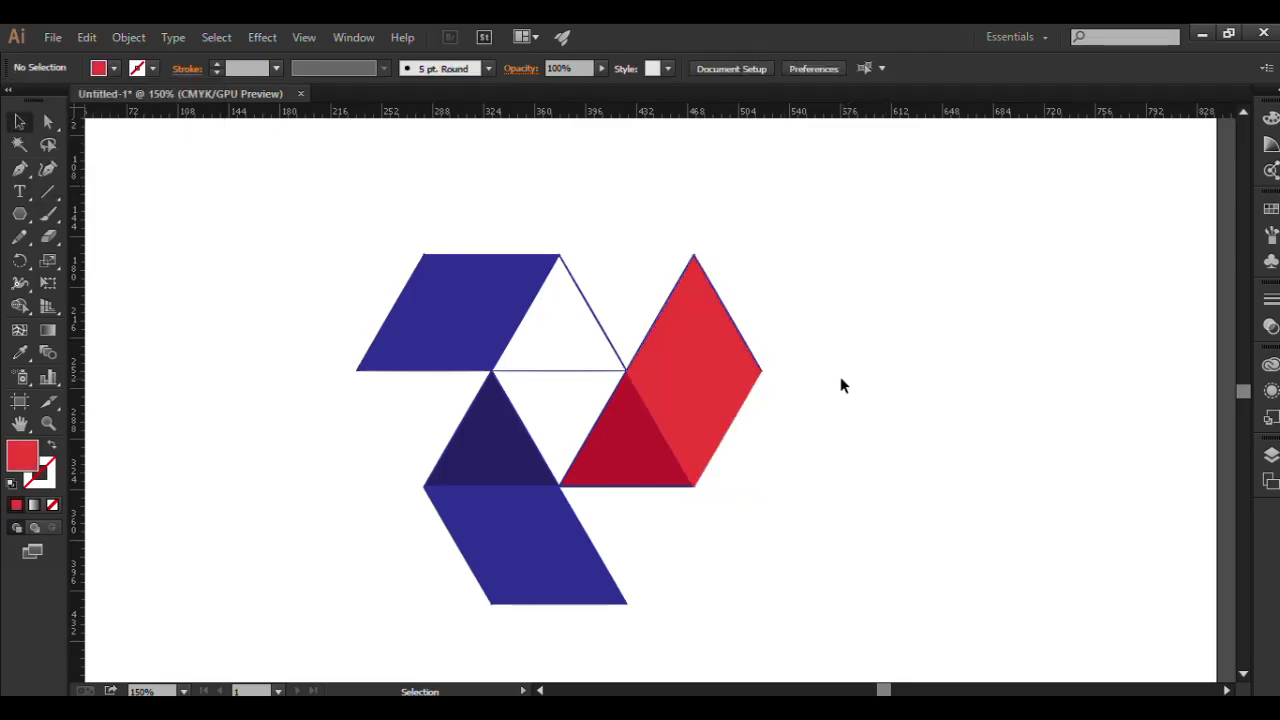
Fill the empty upright triangle in the top row with the light orange swatch.
left_click(588, 302)
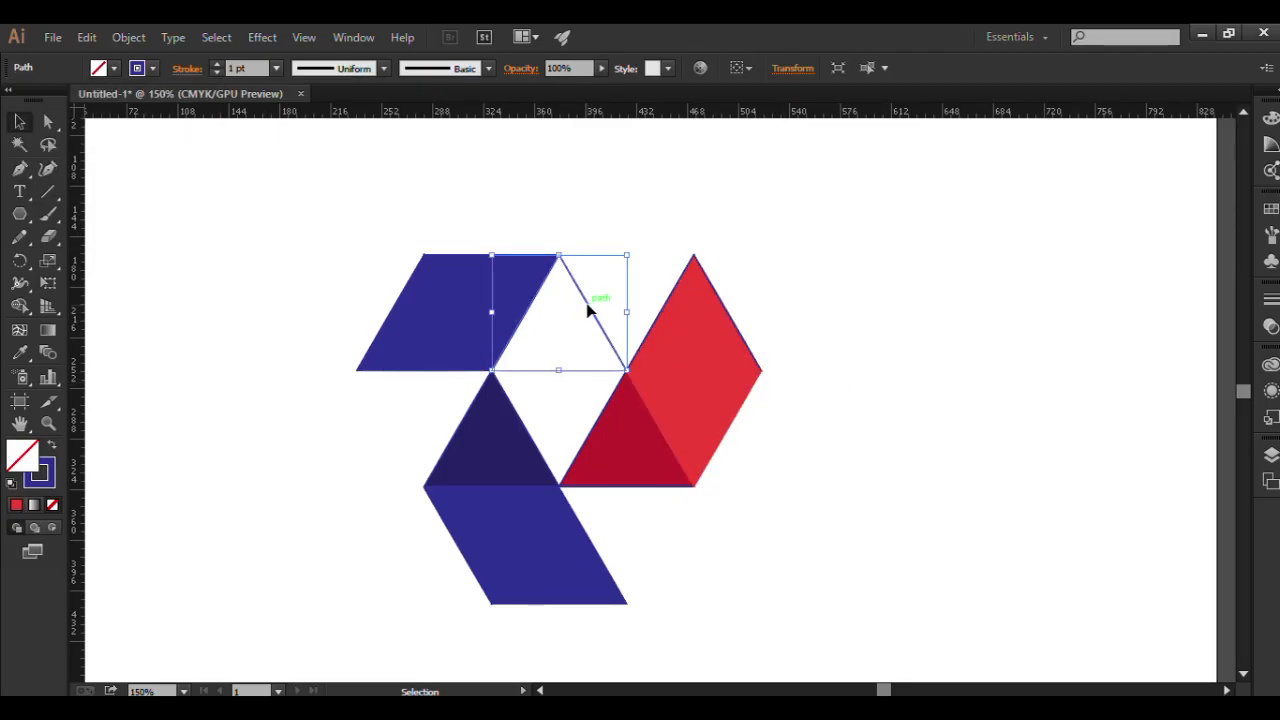
left_click(116, 69)
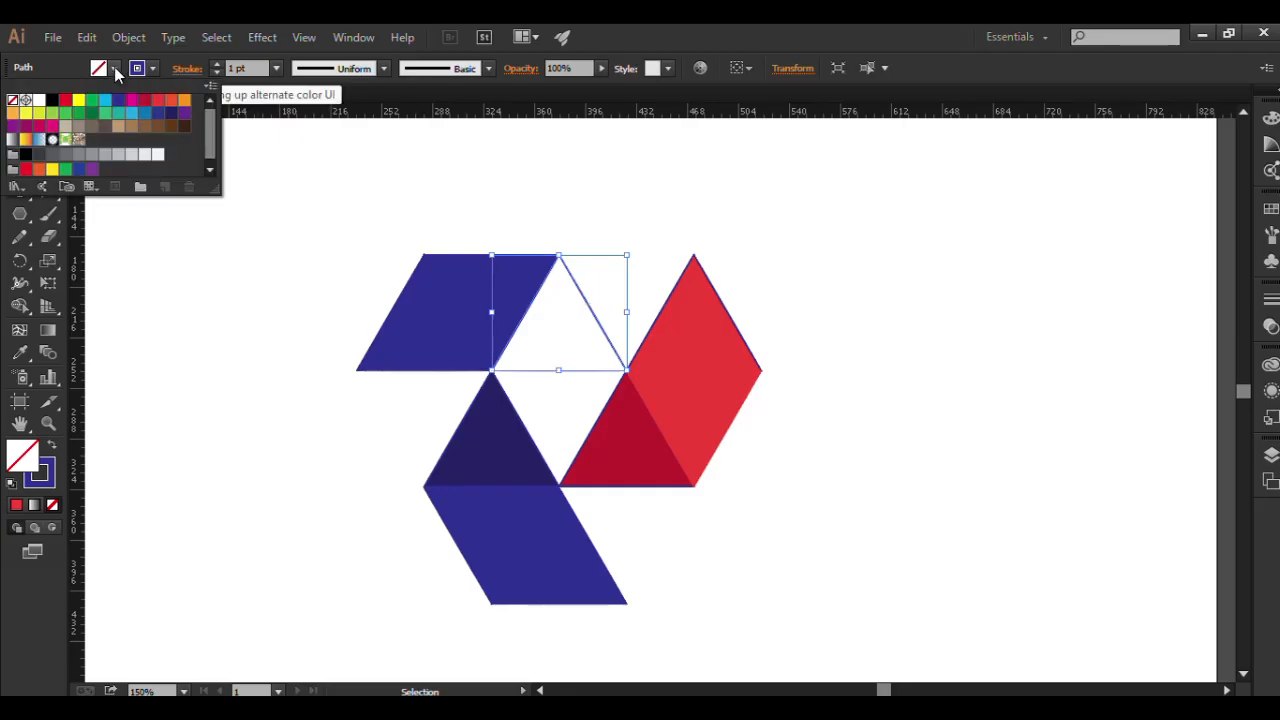
left_click(78, 100)
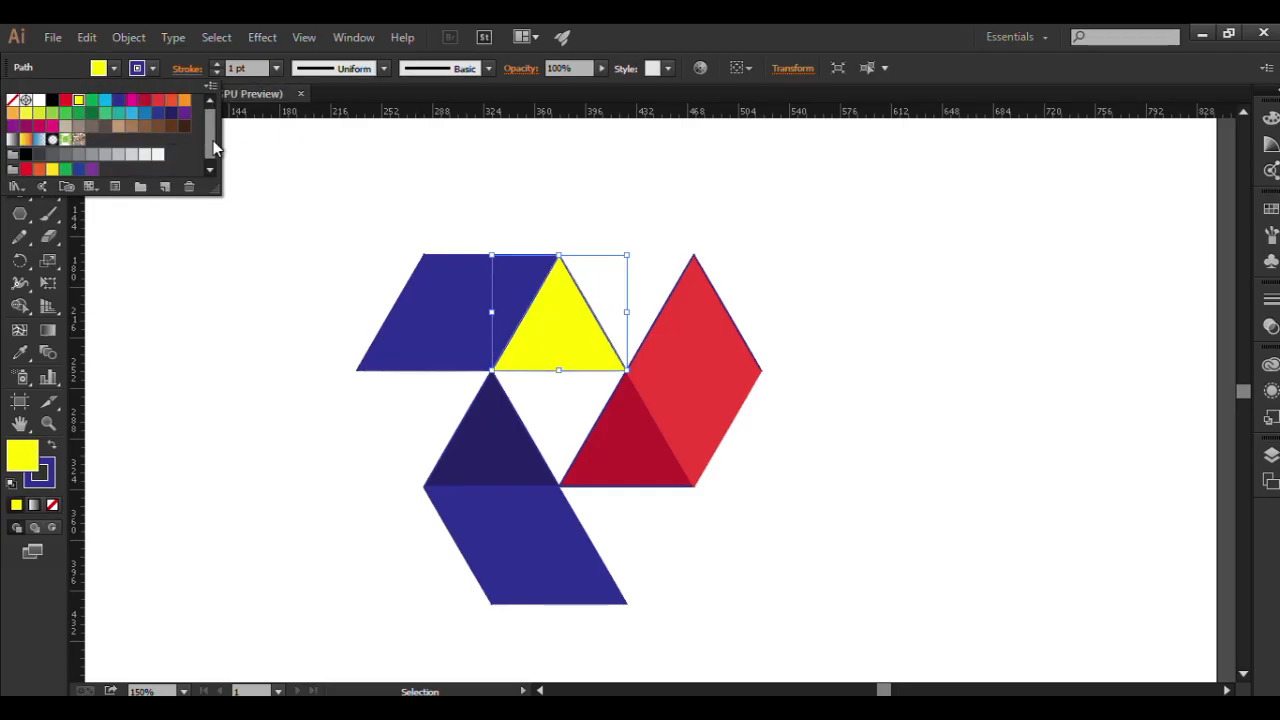
left_click(13, 113)
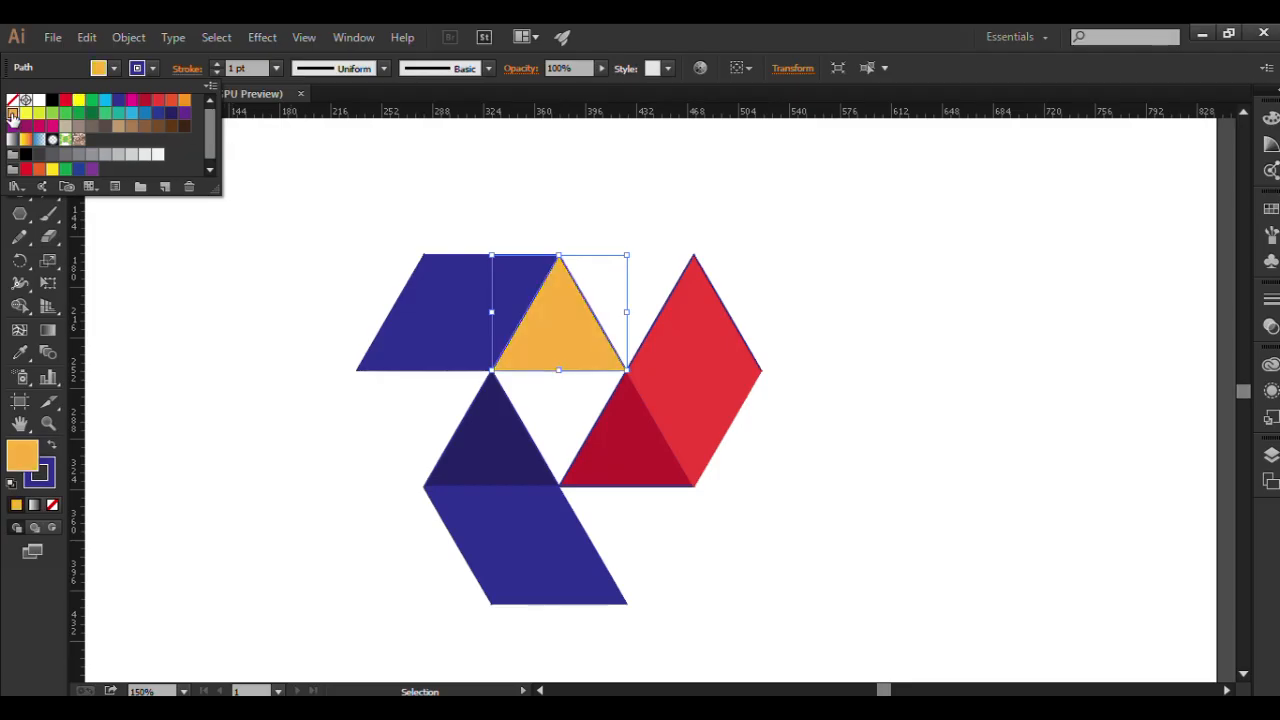
Fill the top row's parallelogram with the bright yellow swatch.
left_click(466, 309)
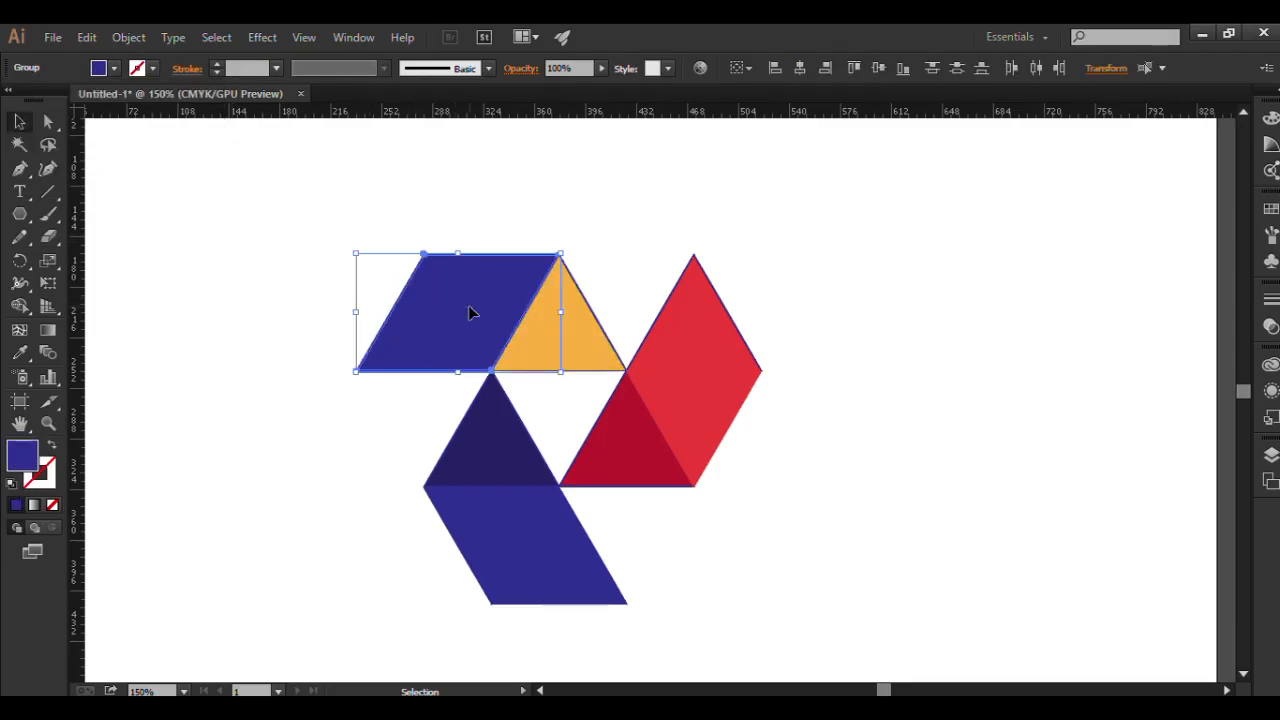
left_click(114, 68)
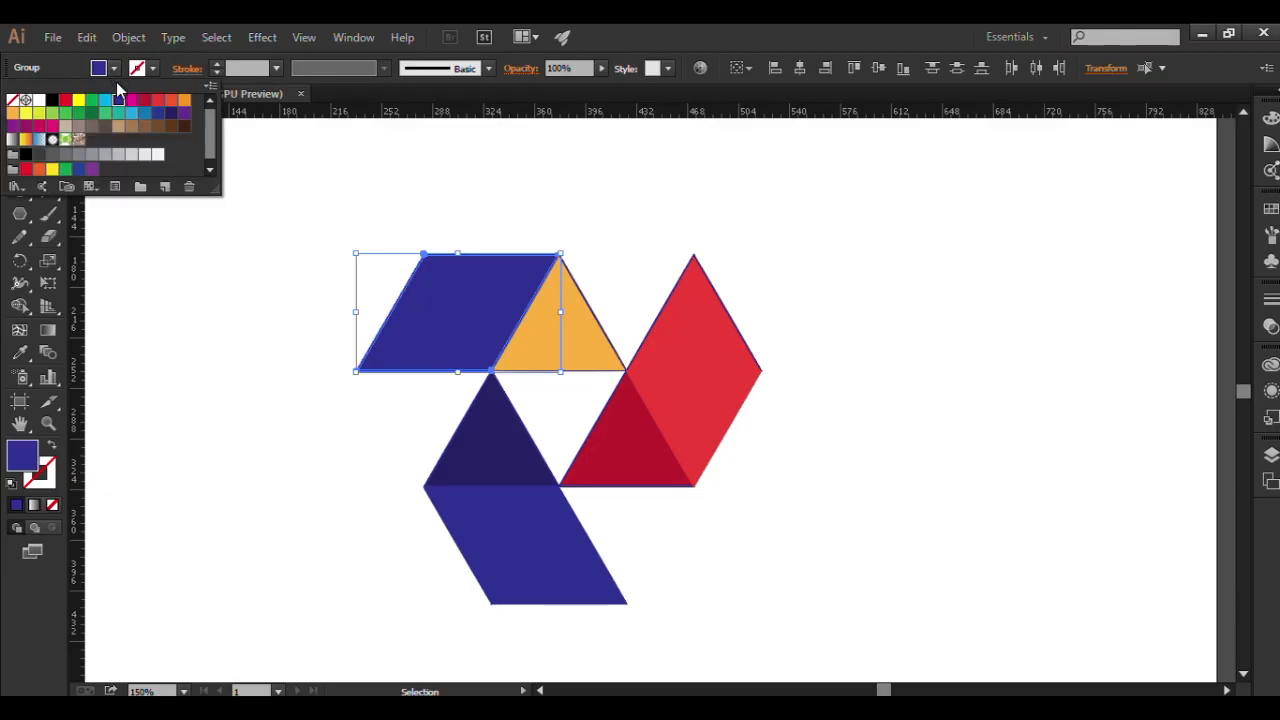
left_click(79, 107)
left_click(898, 357)
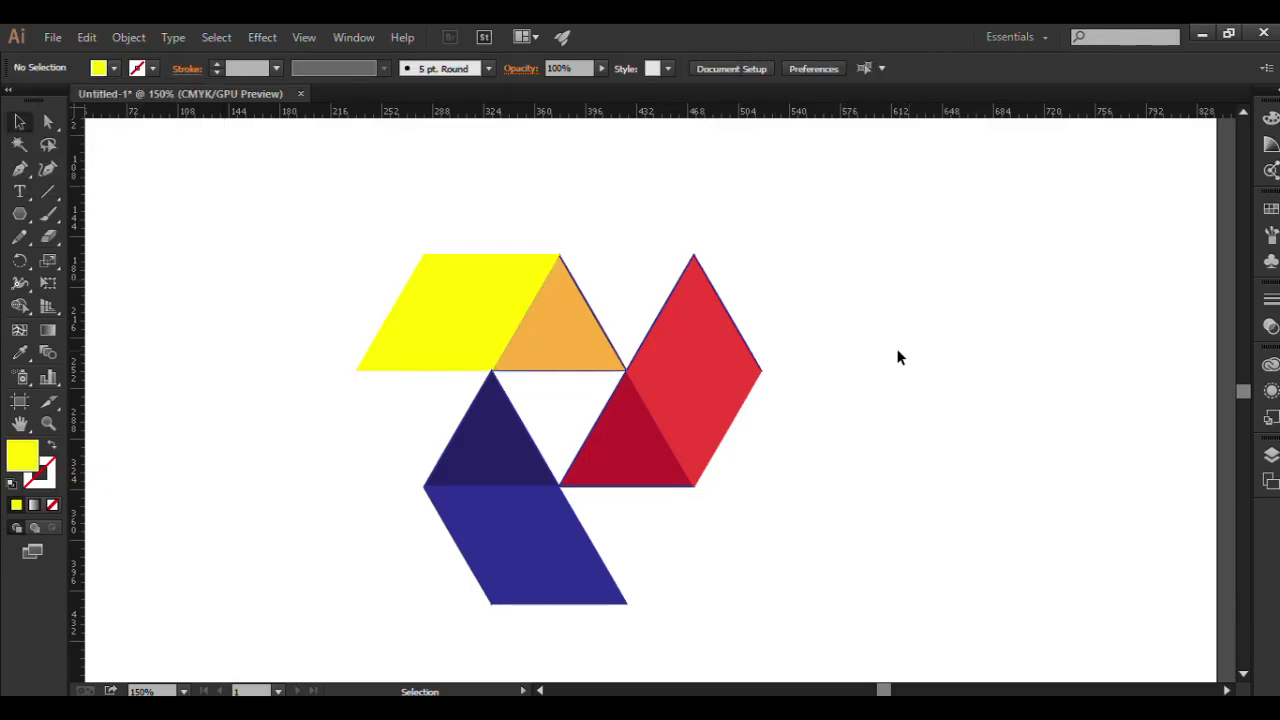
Select all the shapes of the design and set their stroke to none.
scroll(703, 546, "down", 1)
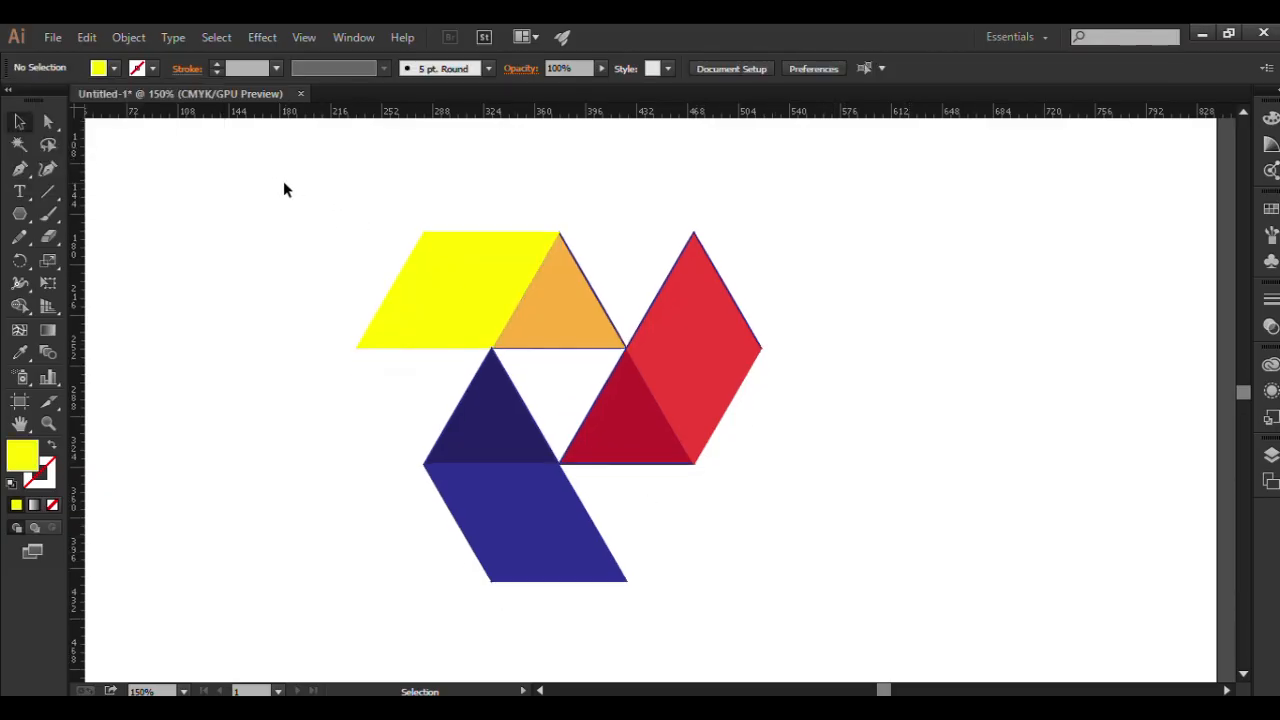
left_click_drag(283, 190, 781, 570)
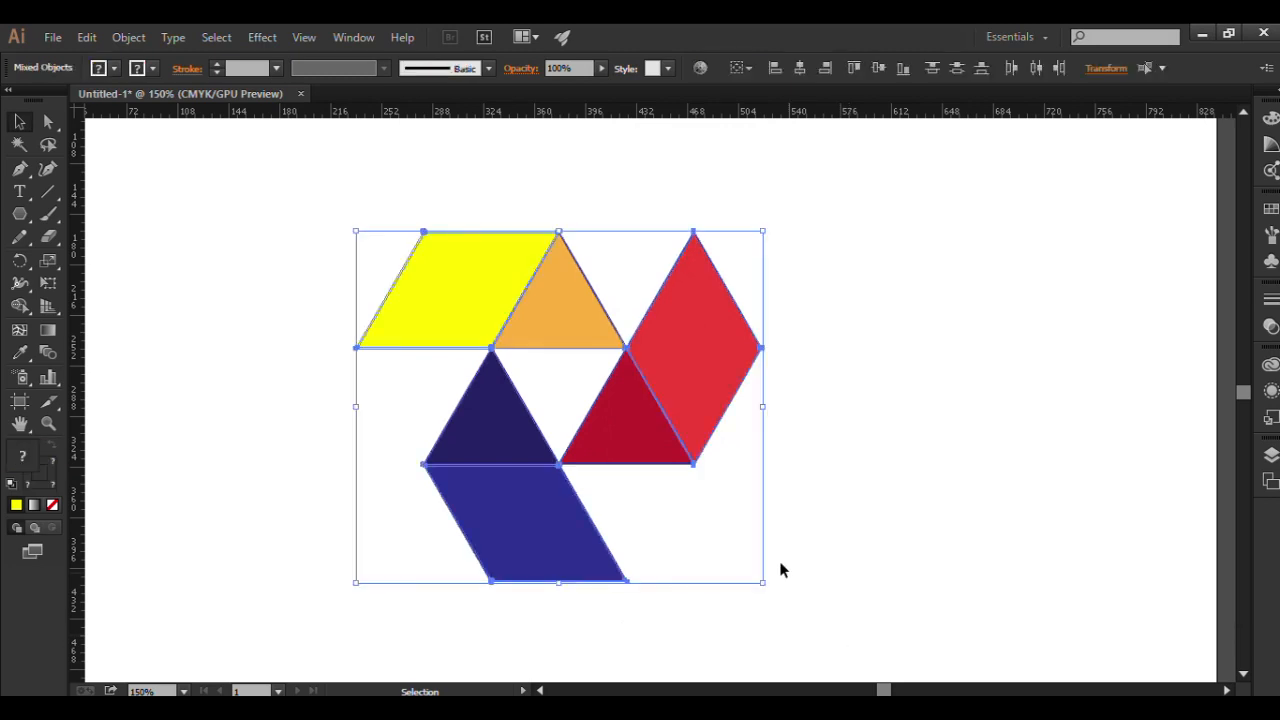
left_click(153, 69)
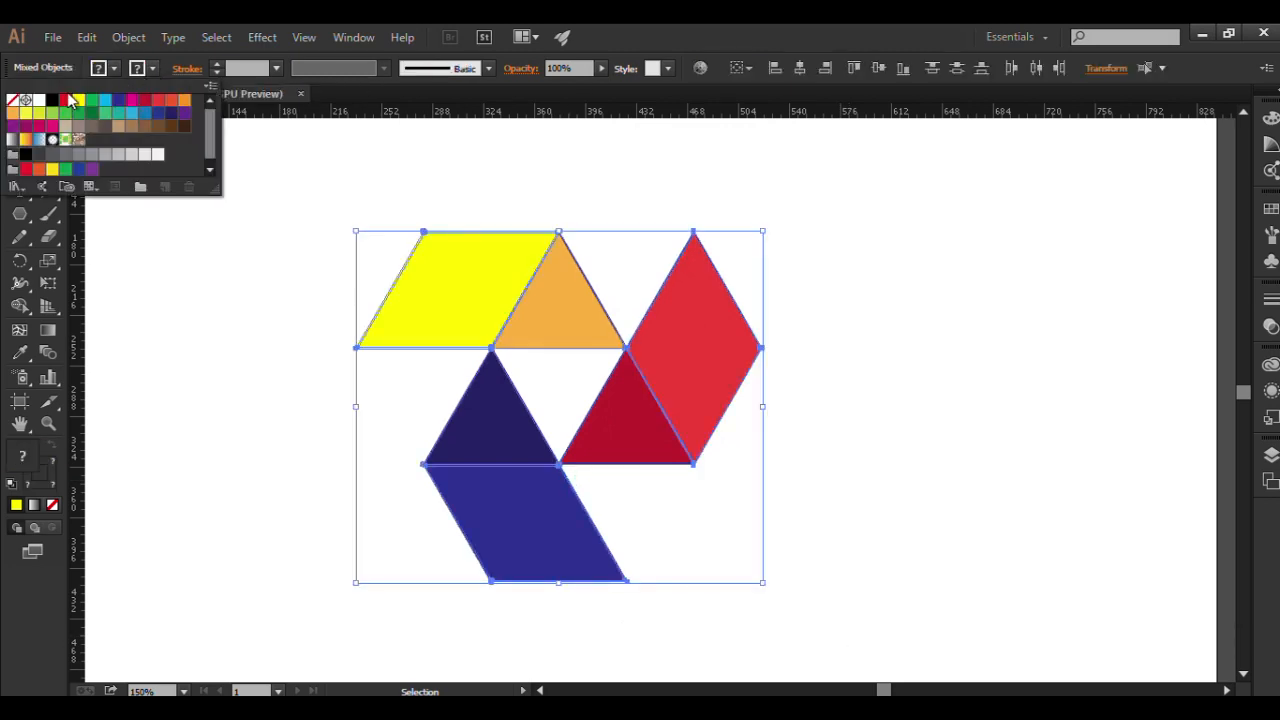
left_click(12, 100)
left_click(834, 408)
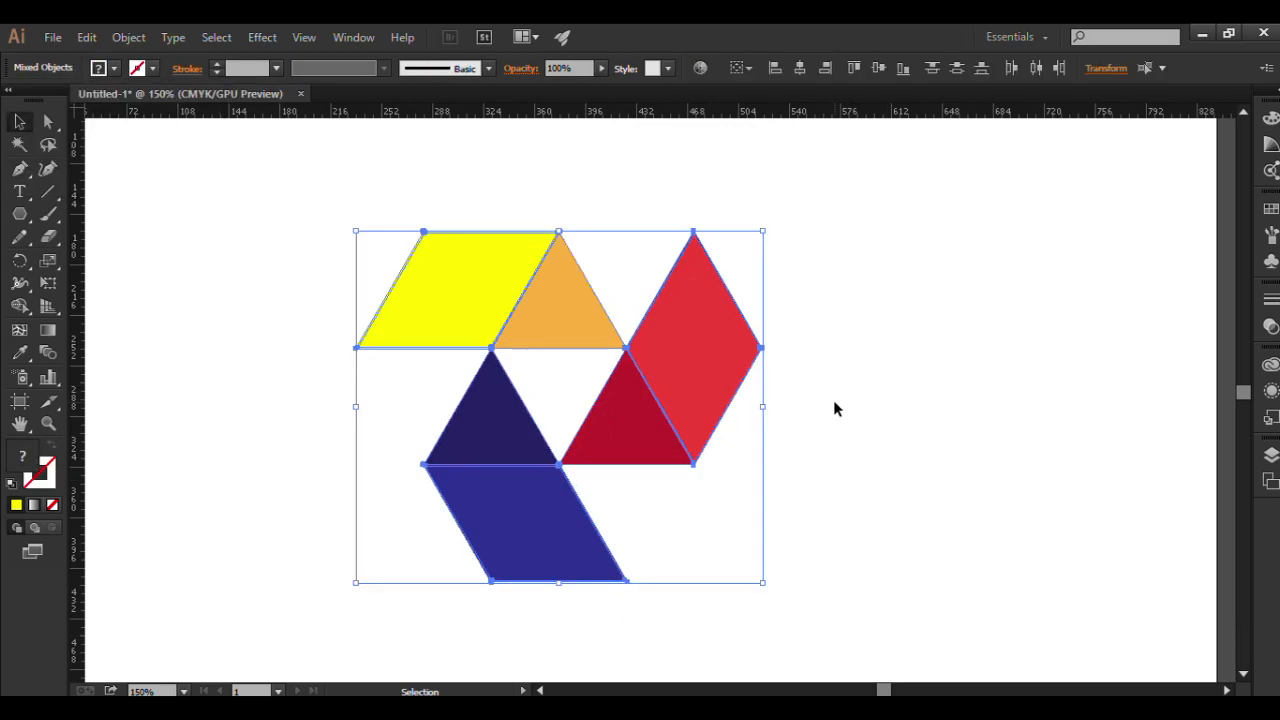
left_click(826, 408)
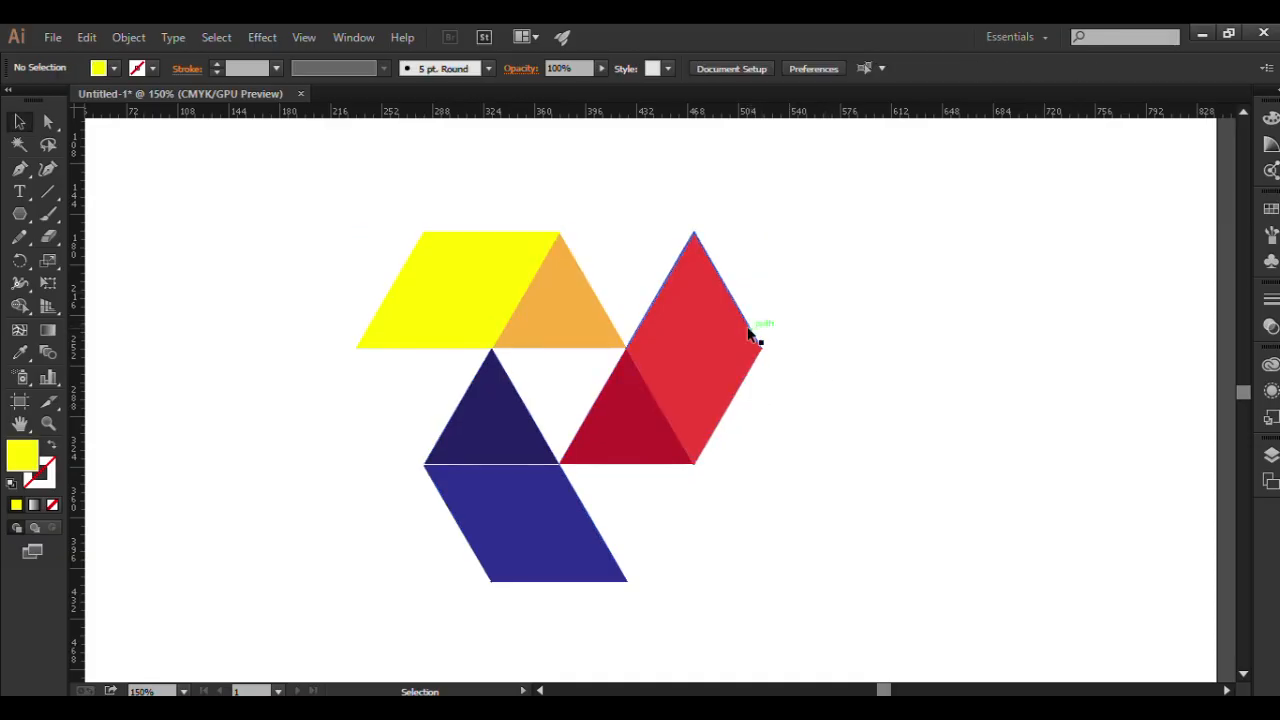
Pull the leftover blue outline off the red rhombus and delete it.
left_click_drag(750, 332, 817, 310)
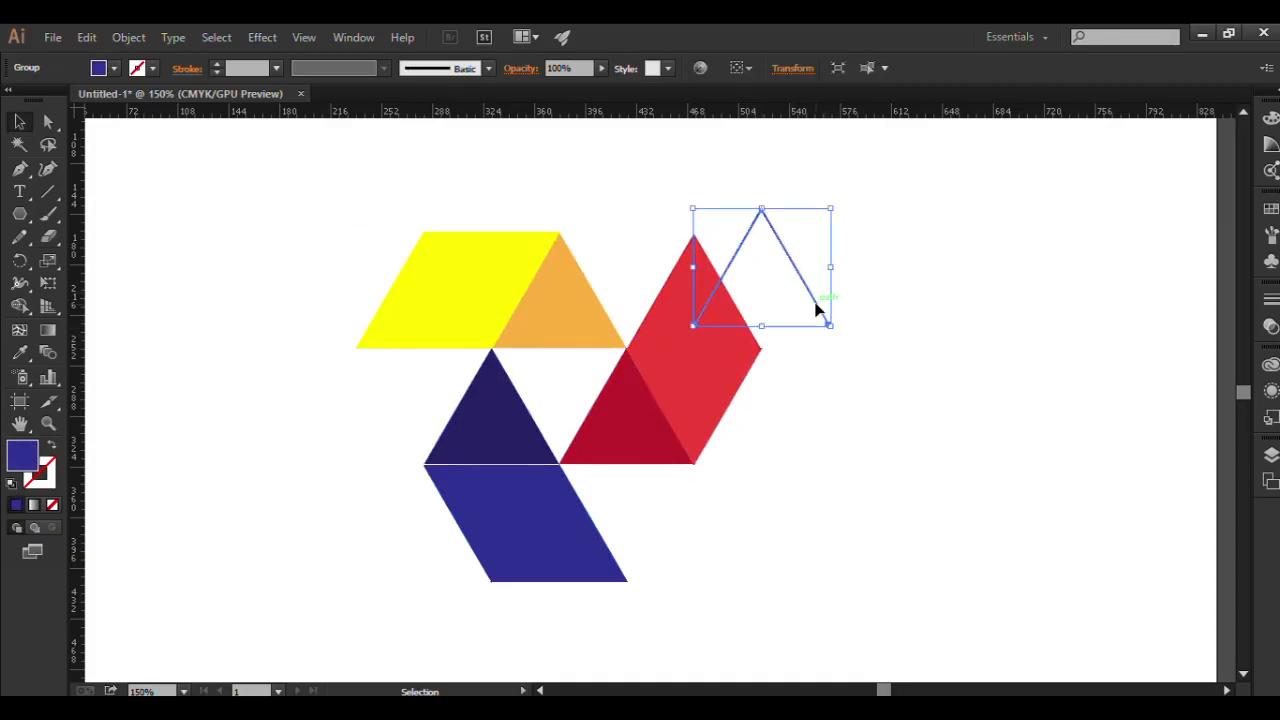
key("Delete")
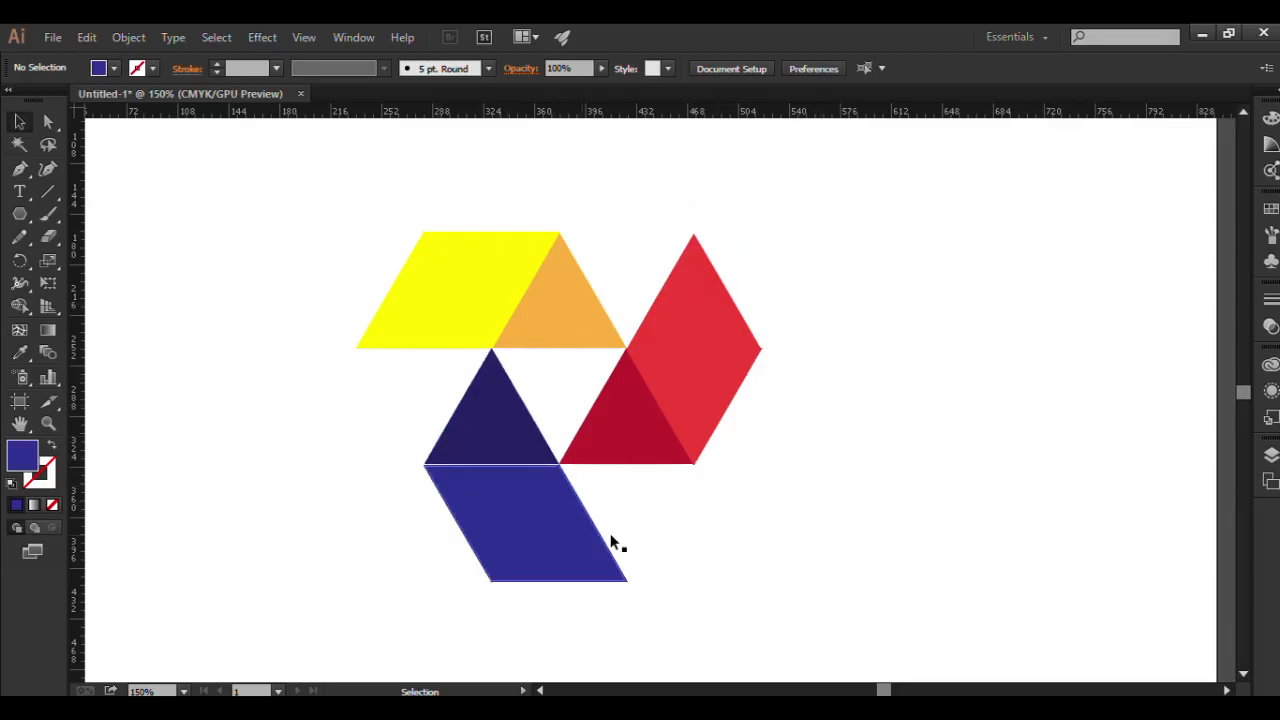
Delete the leftover outline hidden behind the blue parallelogram and place the parallelogram back beneath the navy triangle.
left_click(533, 465)
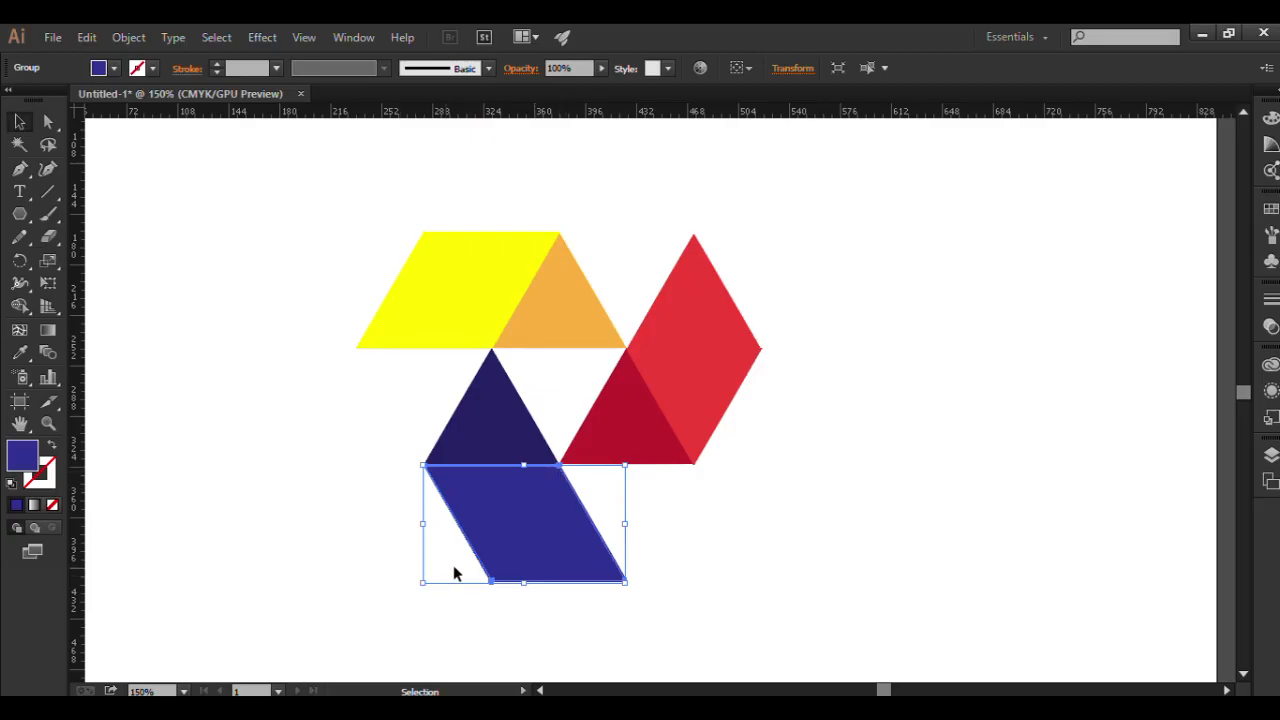
left_click(481, 603)
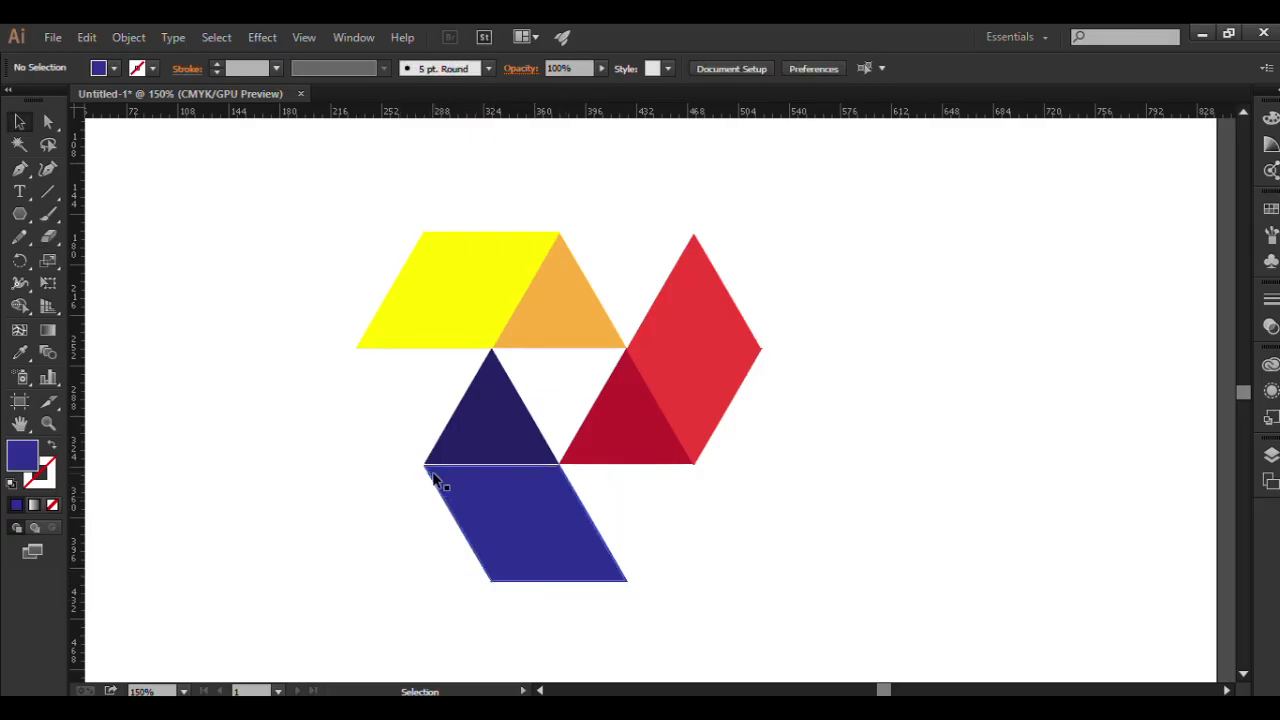
left_click_drag(434, 468, 222, 392)
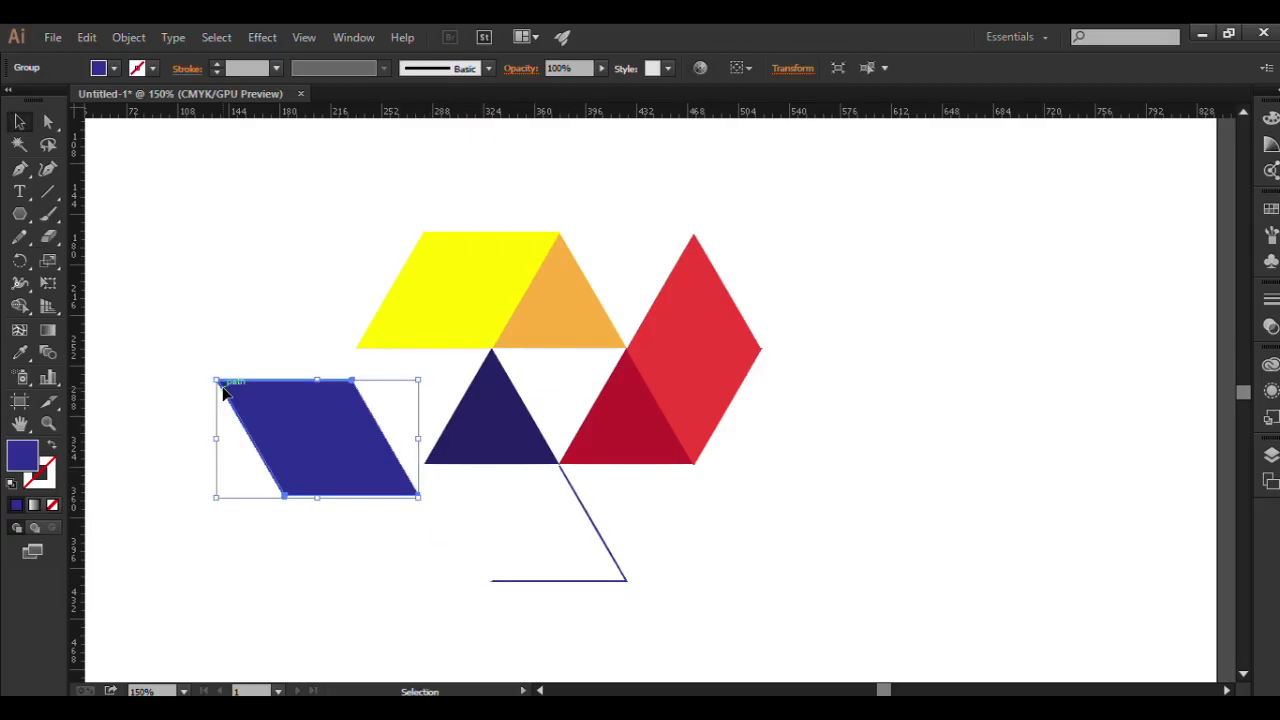
left_click(621, 580)
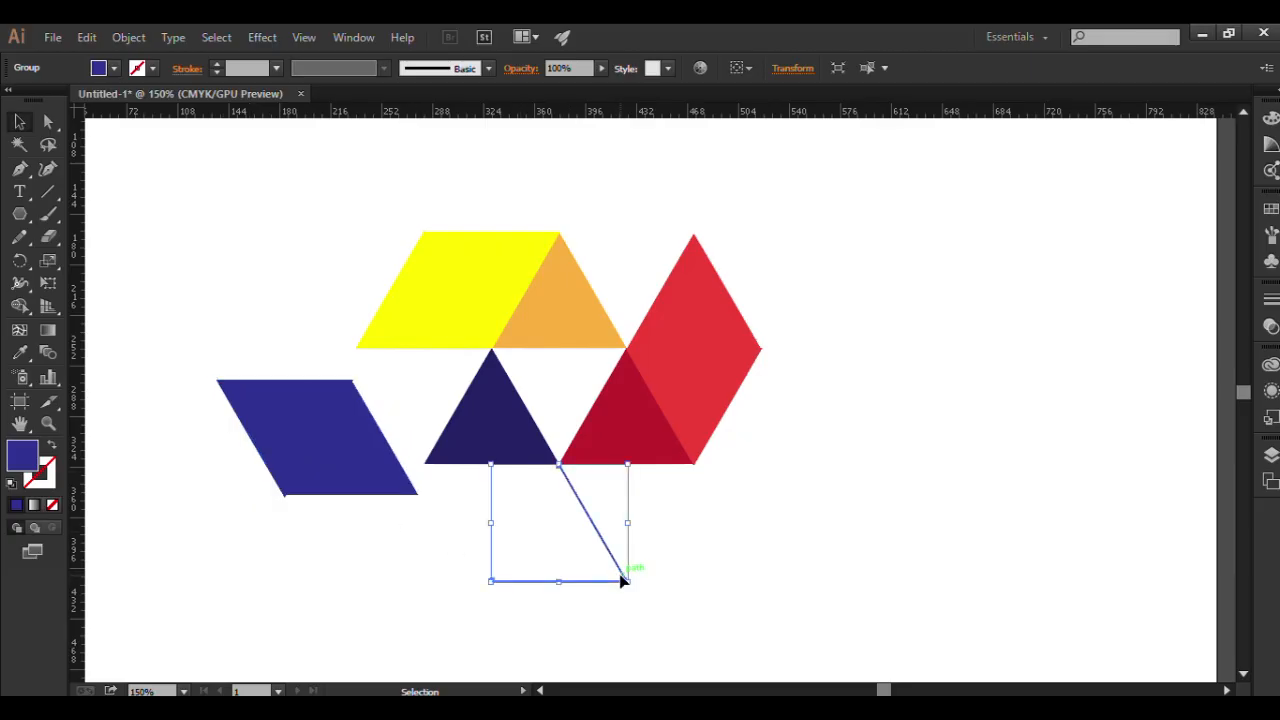
key("Delete")
left_click_drag(260, 410, 480, 503)
left_click(700, 556)
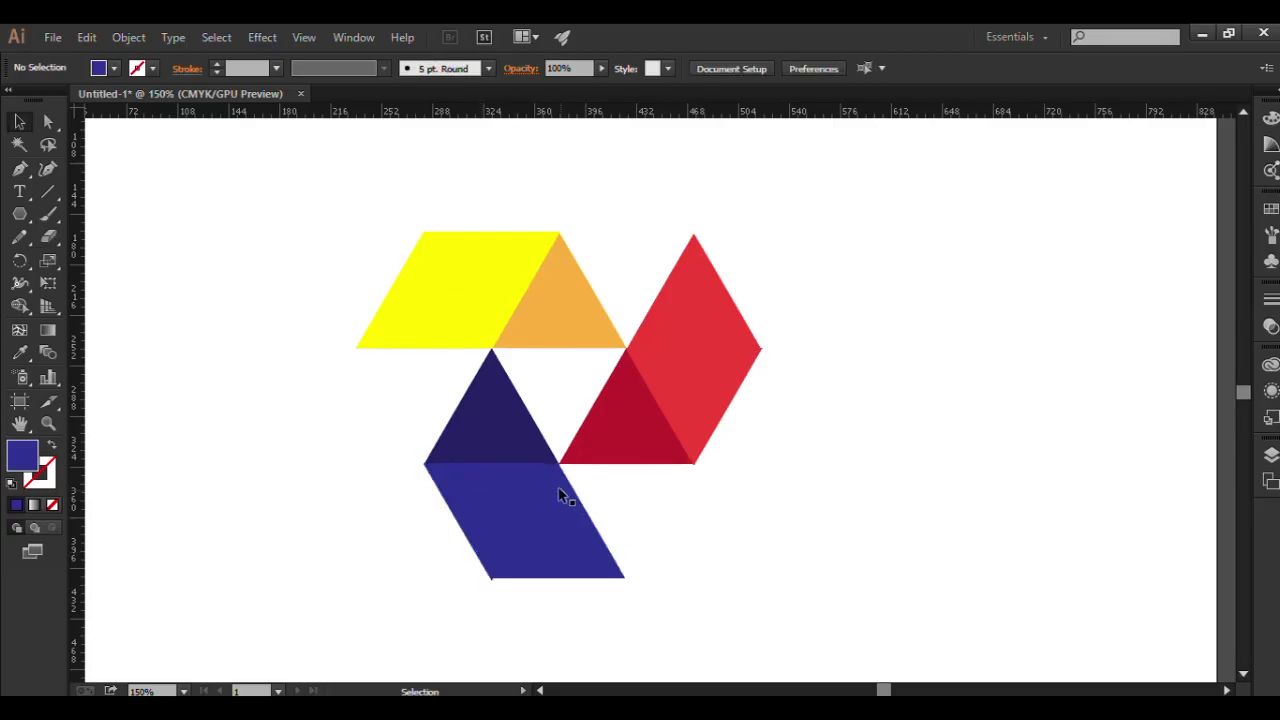
Ungroup the blue parallelogram below the navy triangle.
left_click(489, 577)
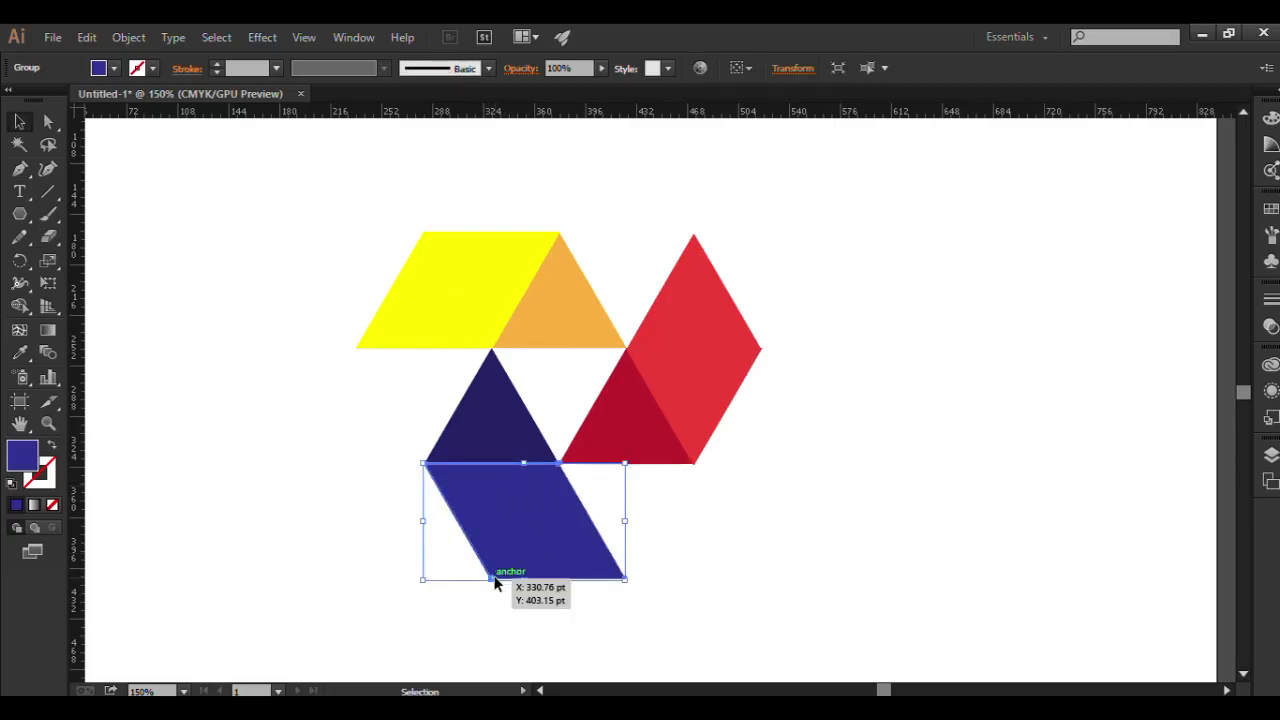
right_click(494, 583)
left_click(557, 496)
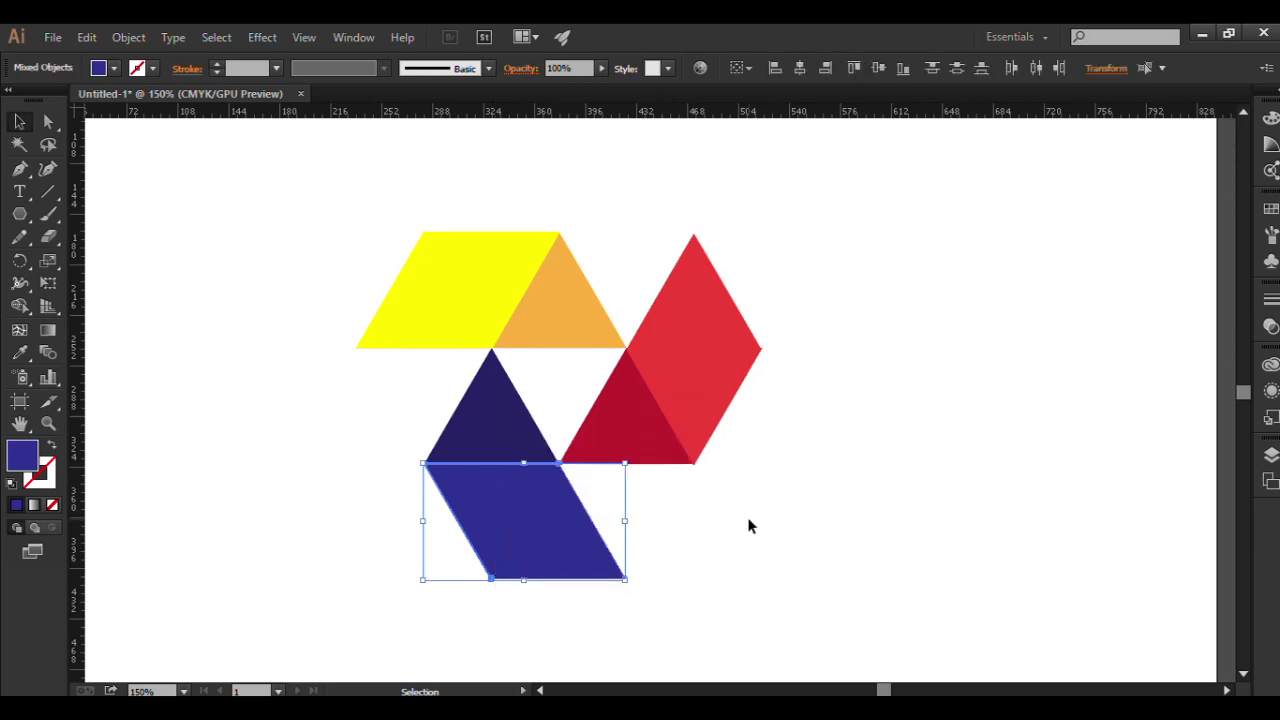
left_click(749, 526)
Delete the stray outline remaining at the blue parallelogram's slanted edge and realign the parallelogram with the navy triangle's base.
left_click_drag(485, 498, 553, 527)
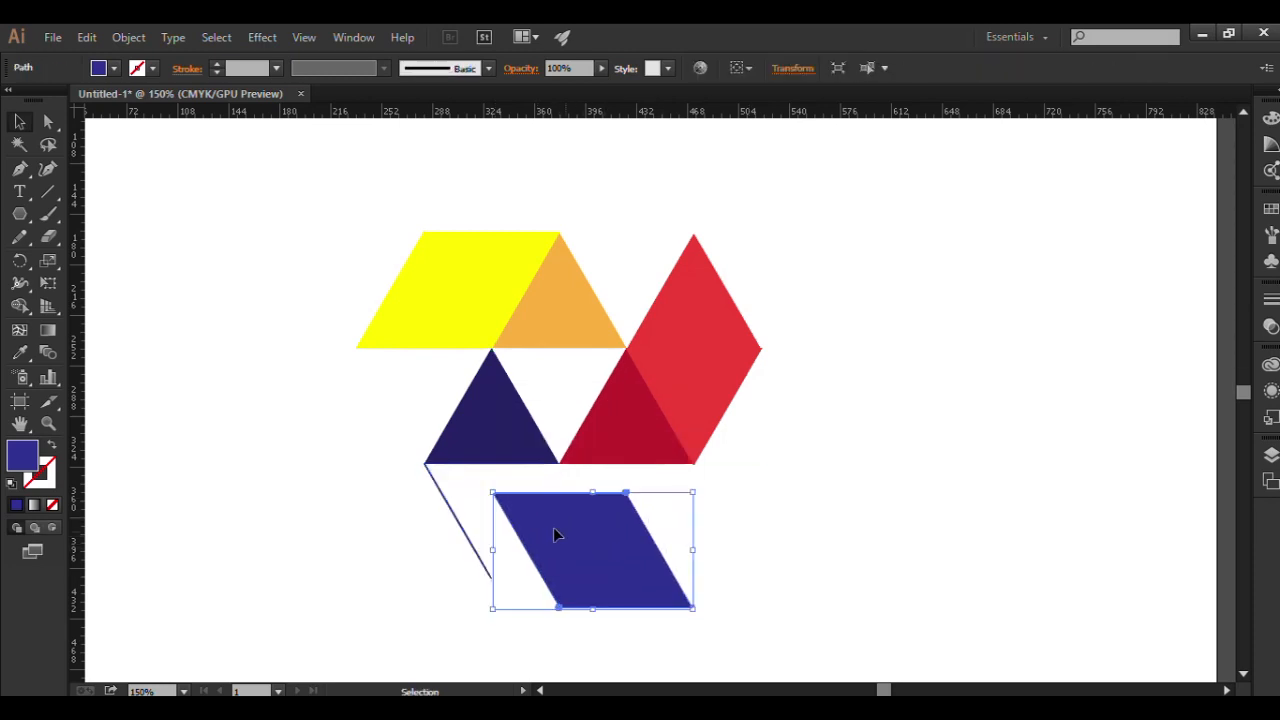
left_click(466, 541)
key("Delete")
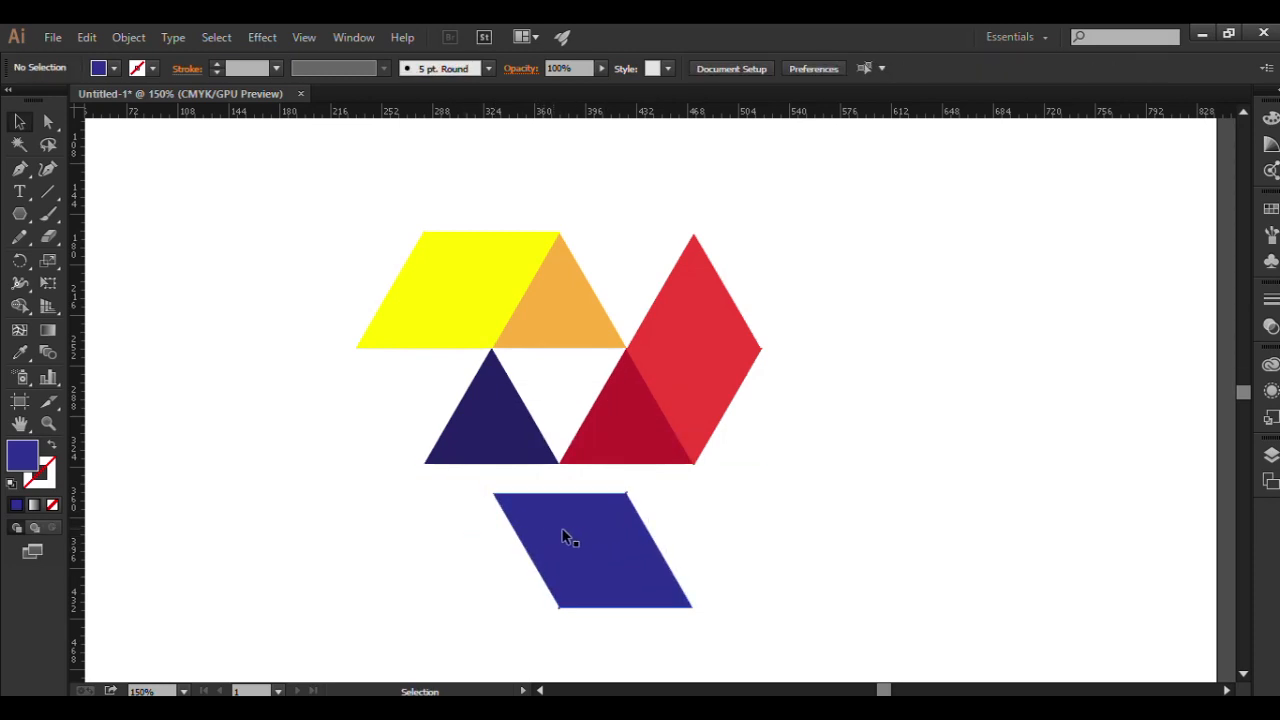
left_click_drag(569, 534, 477, 501)
left_click(655, 514)
left_click(695, 525)
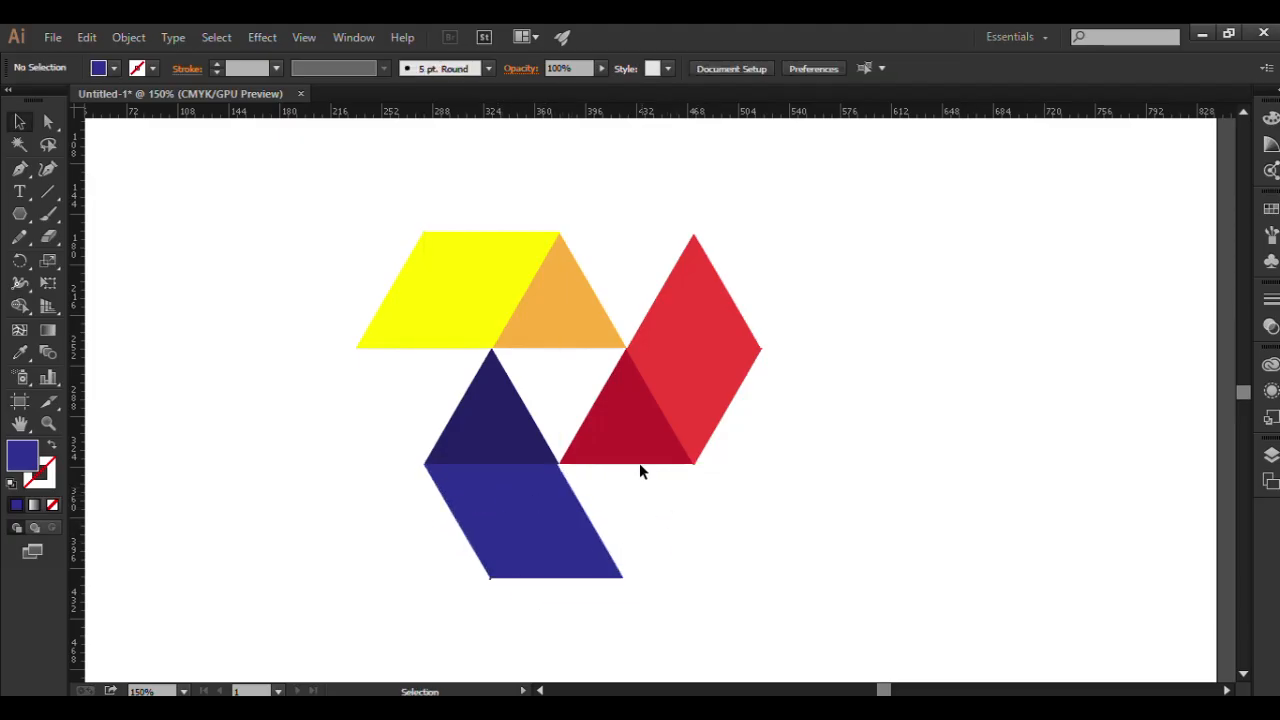
left_click(647, 408)
right_click(673, 443)
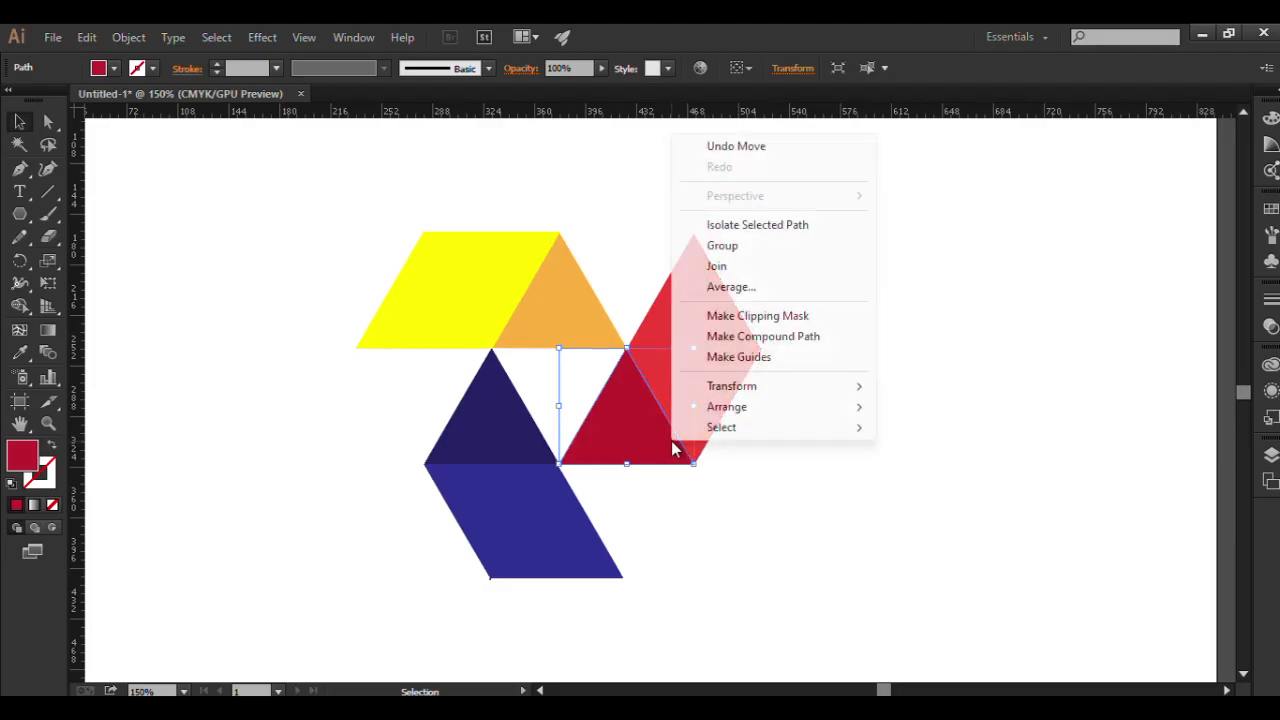
left_click(603, 203)
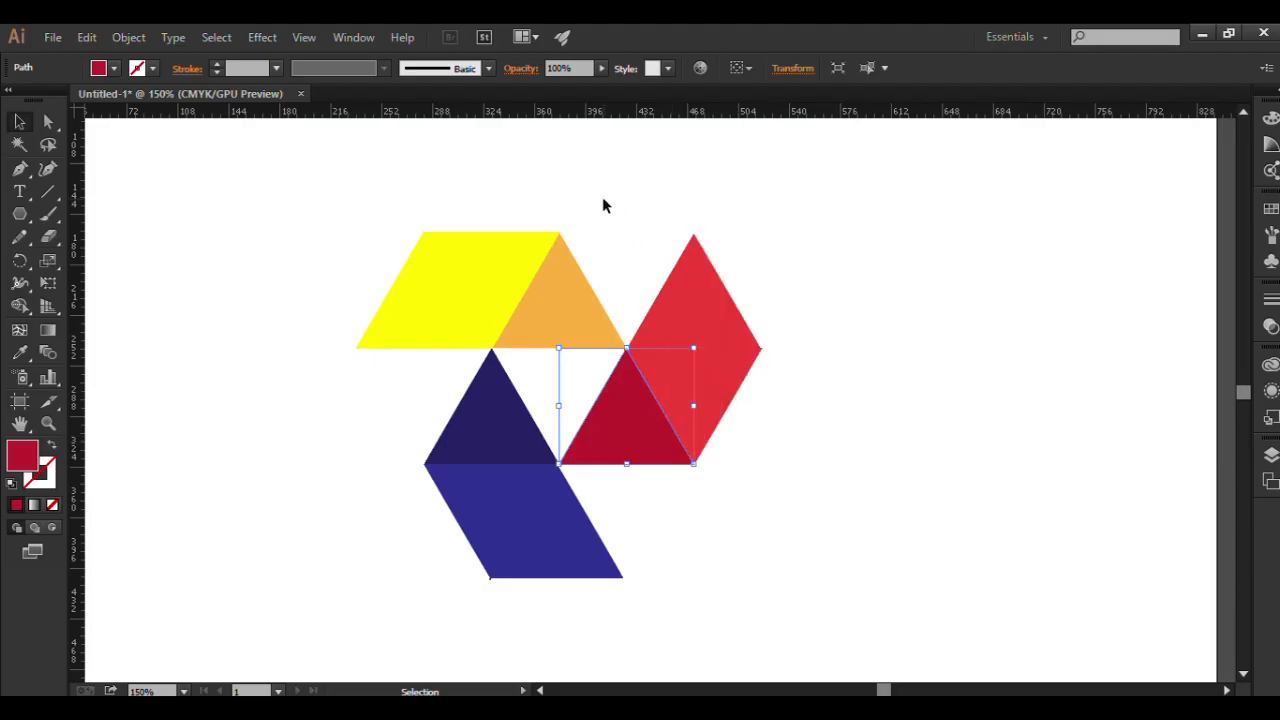
left_click(569, 303)
right_click(575, 312)
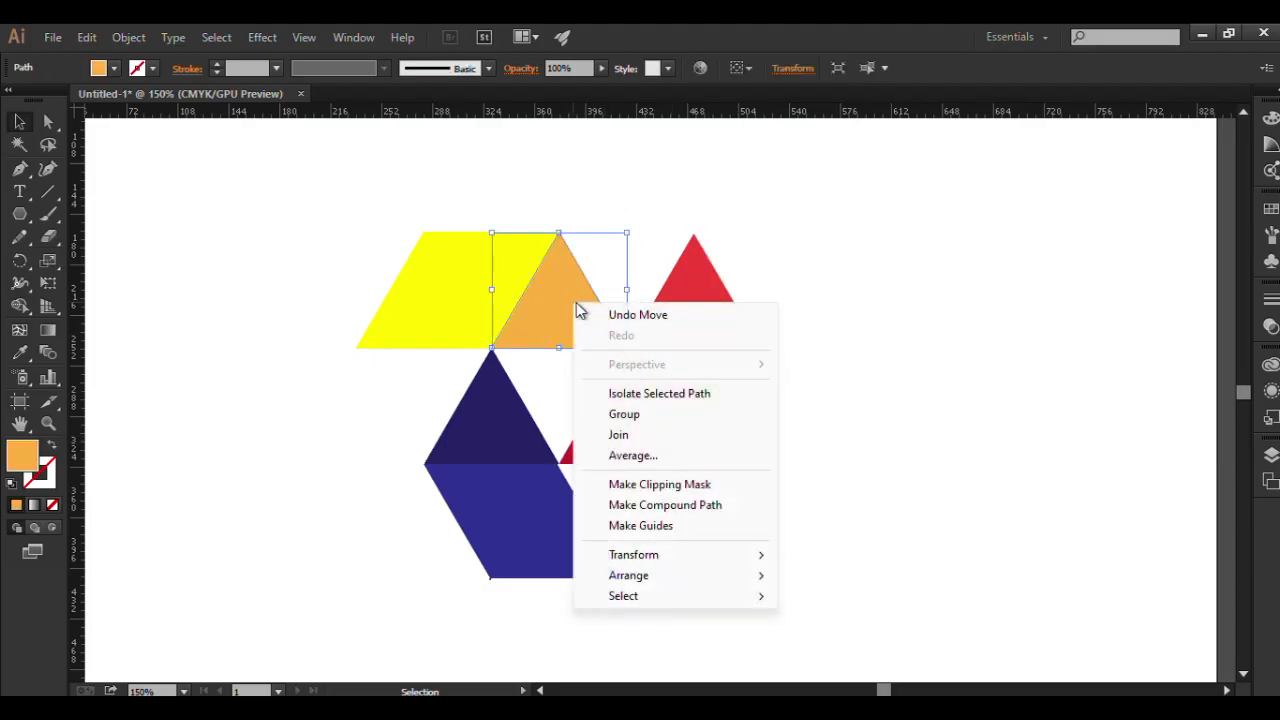
Ungroup the yellow parallelogram and delete the leftover outline along its slanted outer edge and base.
left_click(468, 300)
right_click(466, 296)
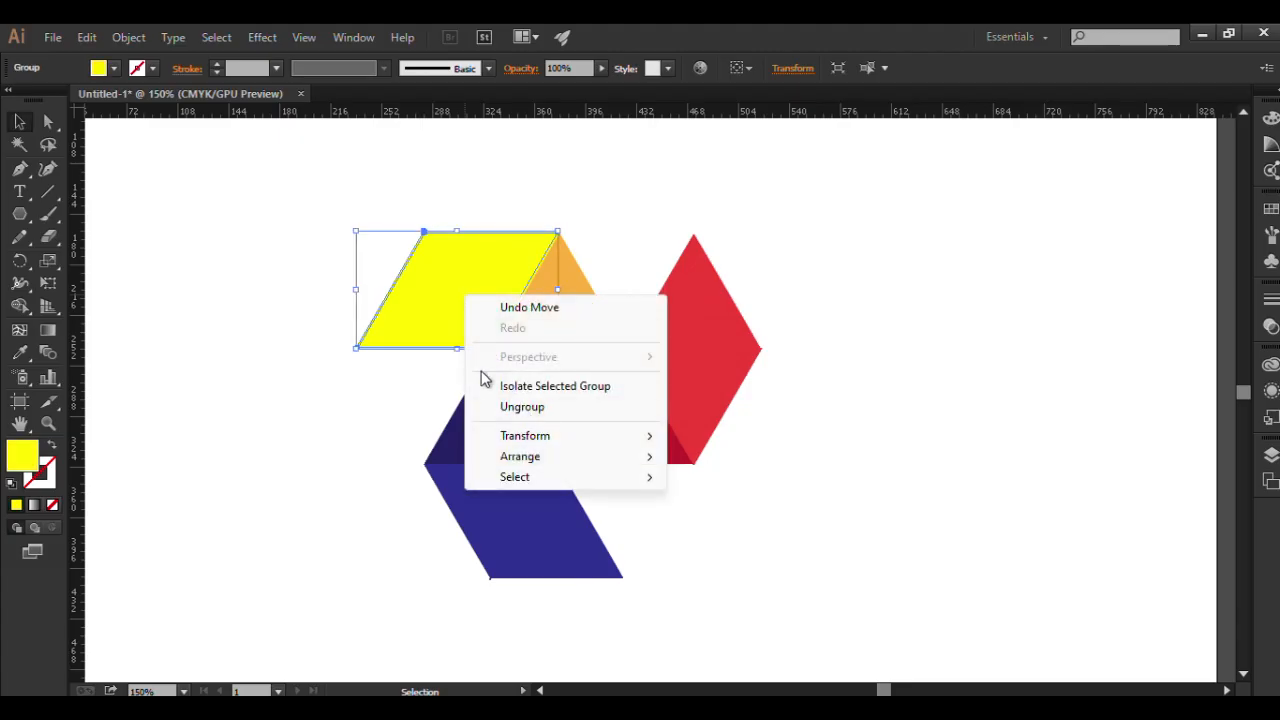
left_click(506, 409)
left_click(356, 402)
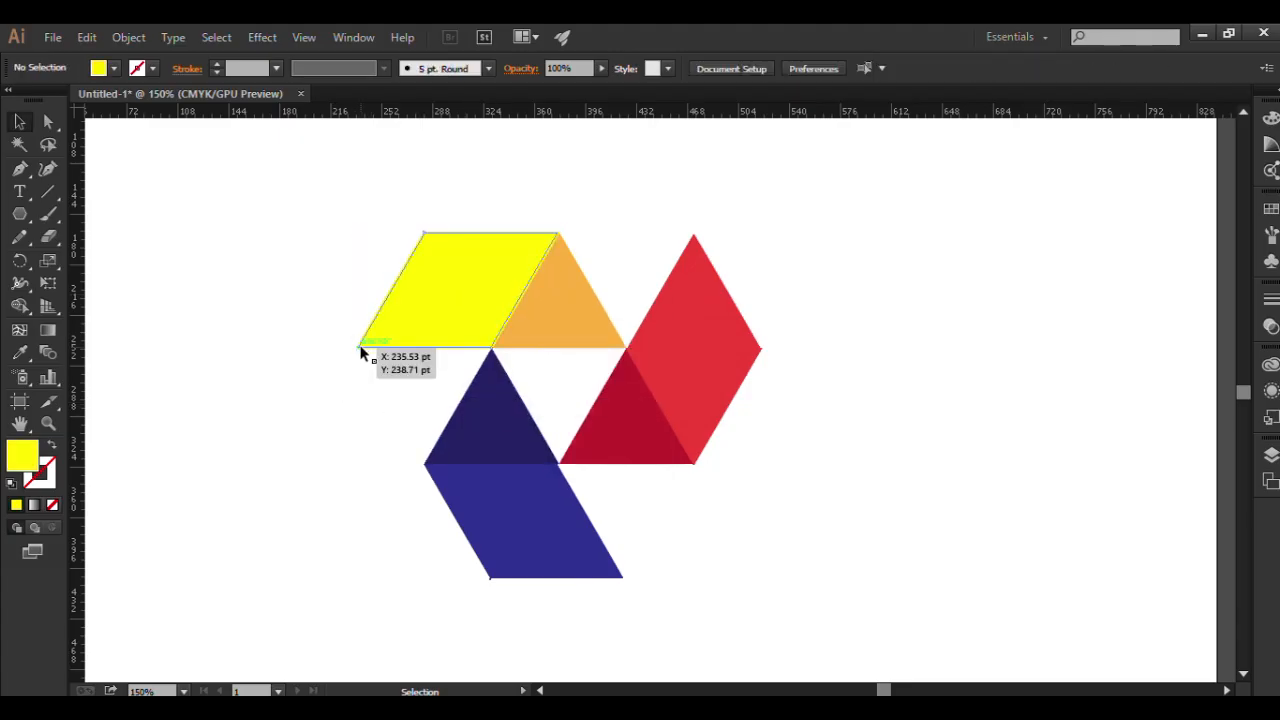
left_click_drag(361, 353, 188, 388)
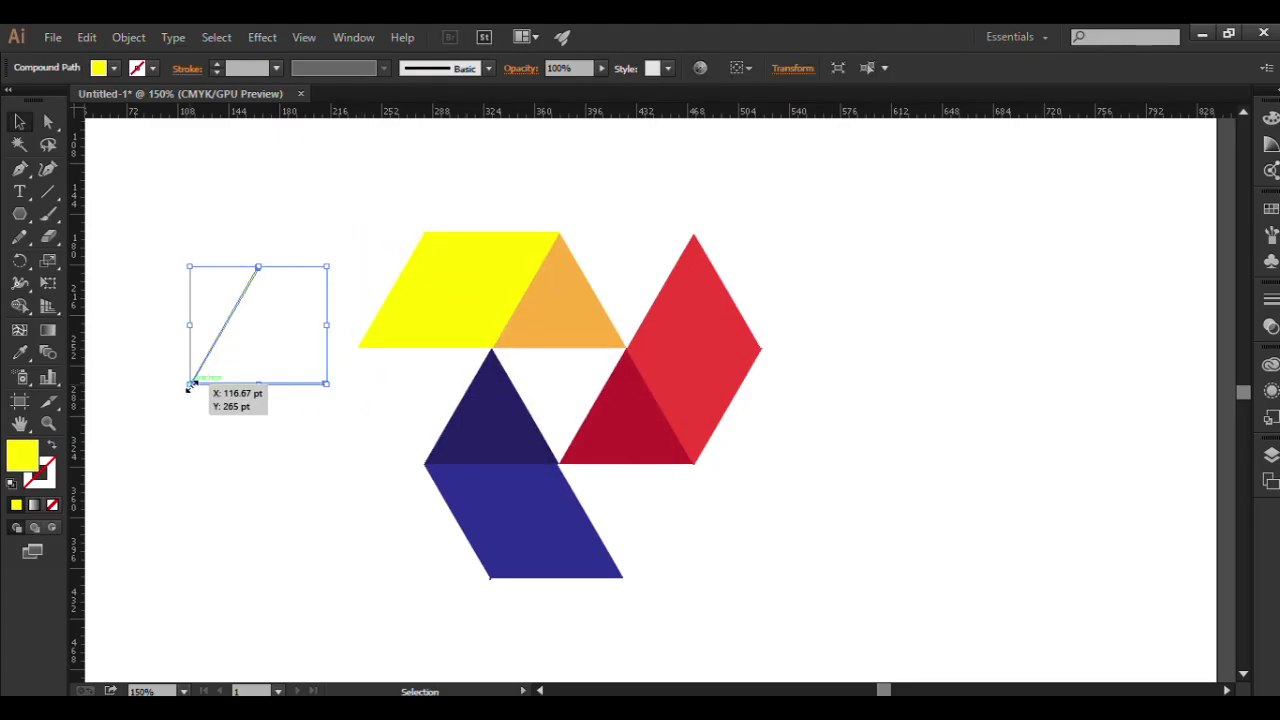
key("Delete")
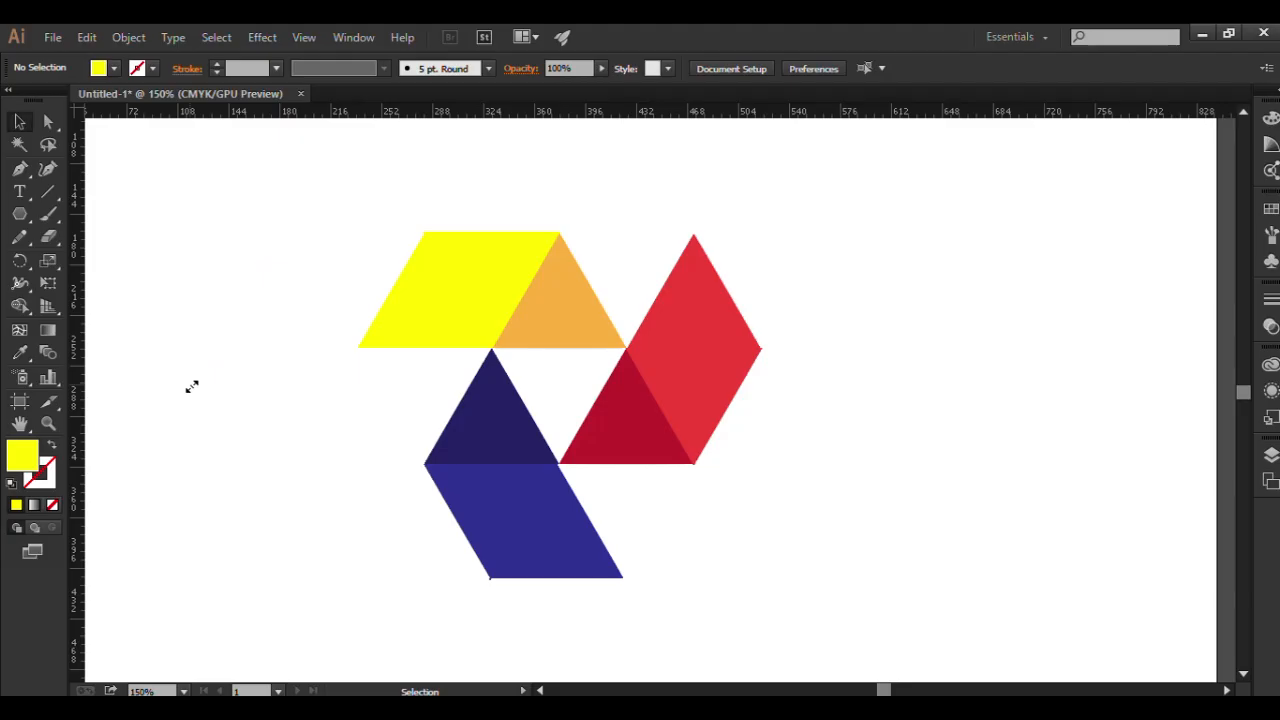
right_click(546, 260)
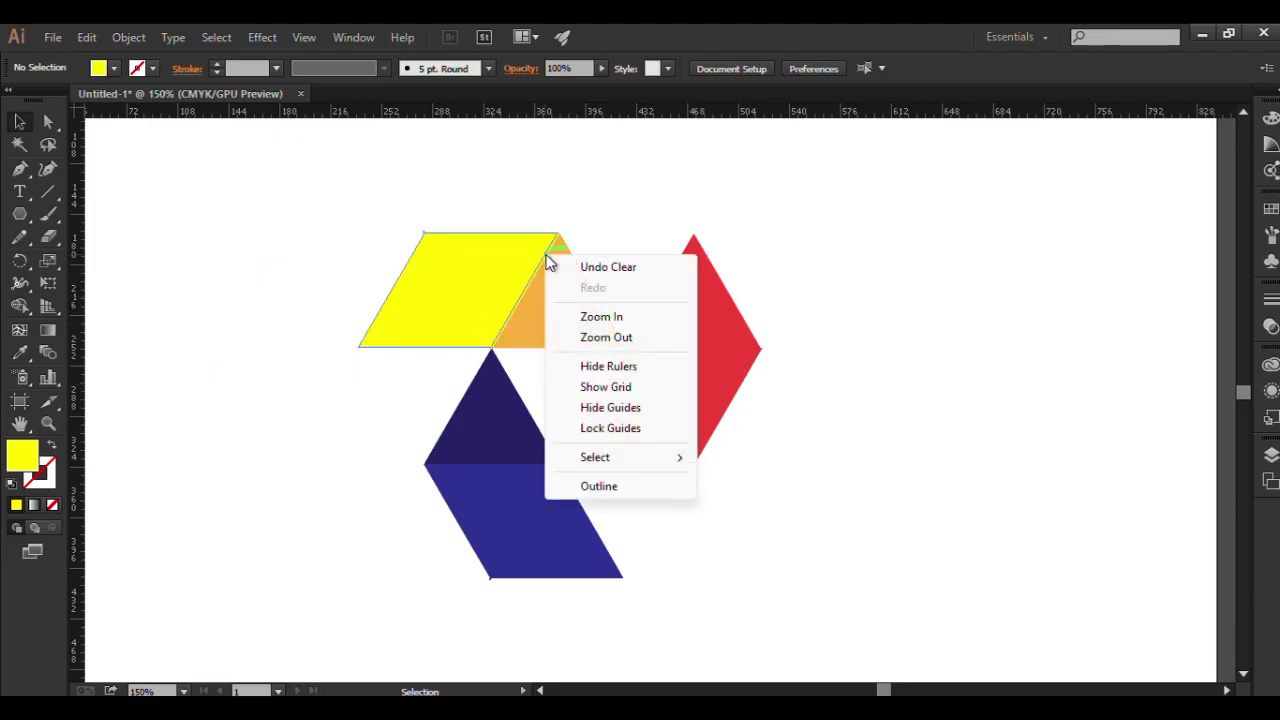
left_click(563, 214)
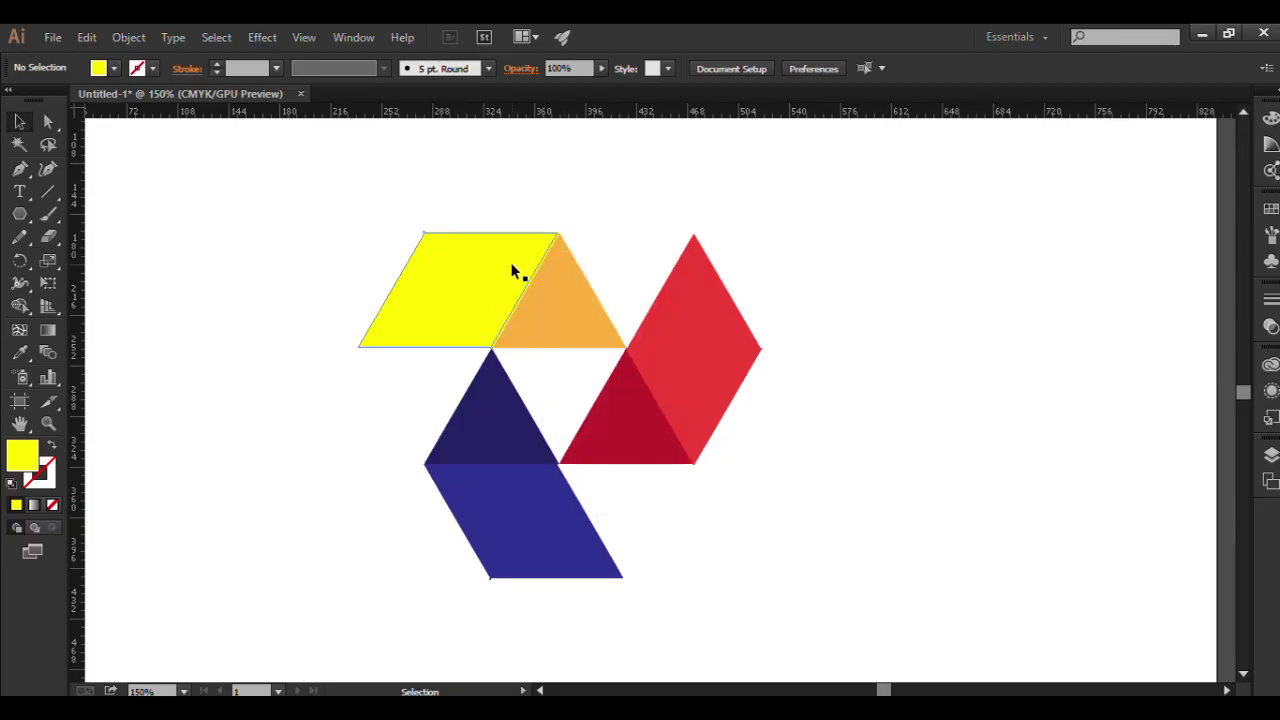
right_click(513, 271)
left_click(549, 208)
left_click_drag(520, 253, 501, 250)
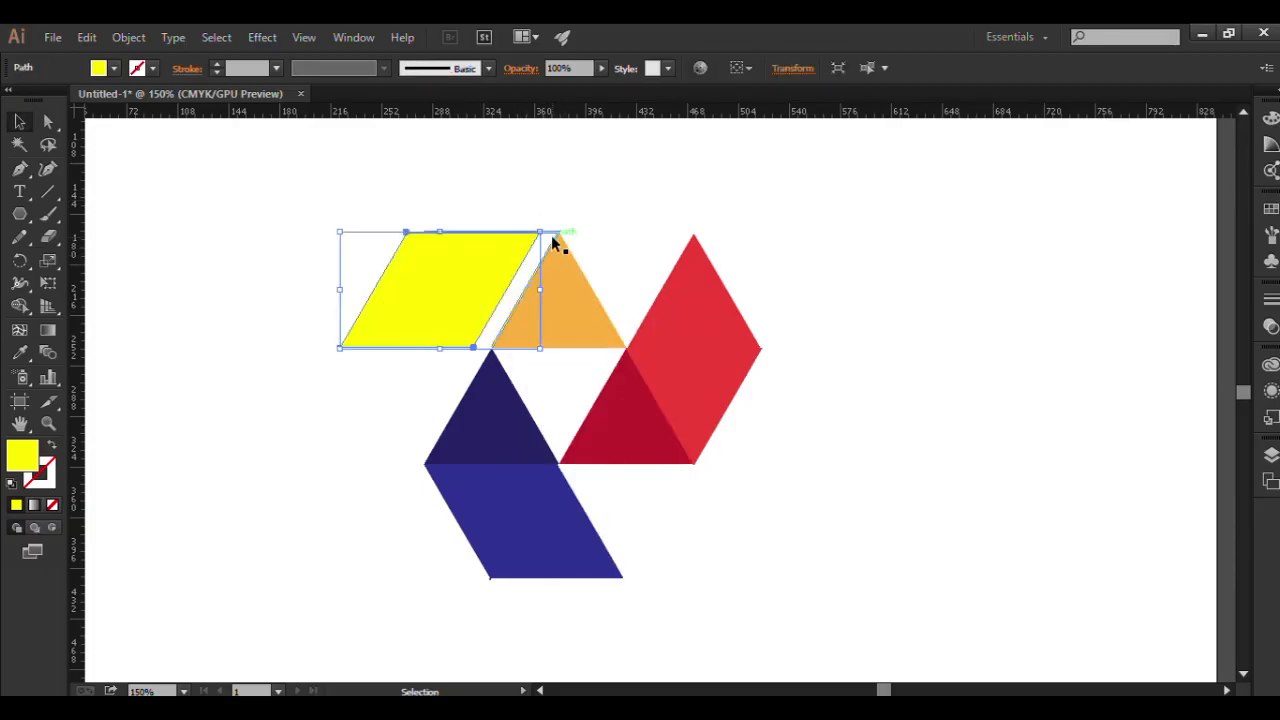
left_click_drag(553, 240, 557, 239)
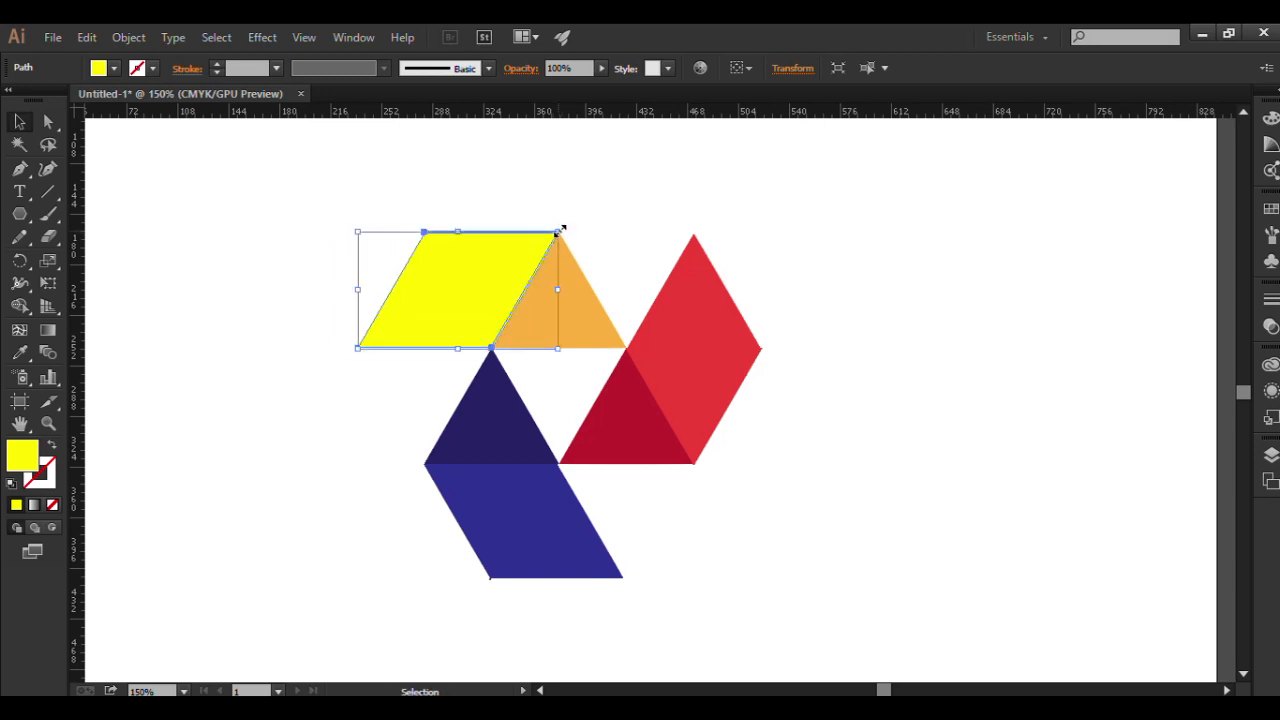
left_click(595, 214)
left_click_drag(557, 234, 656, 200)
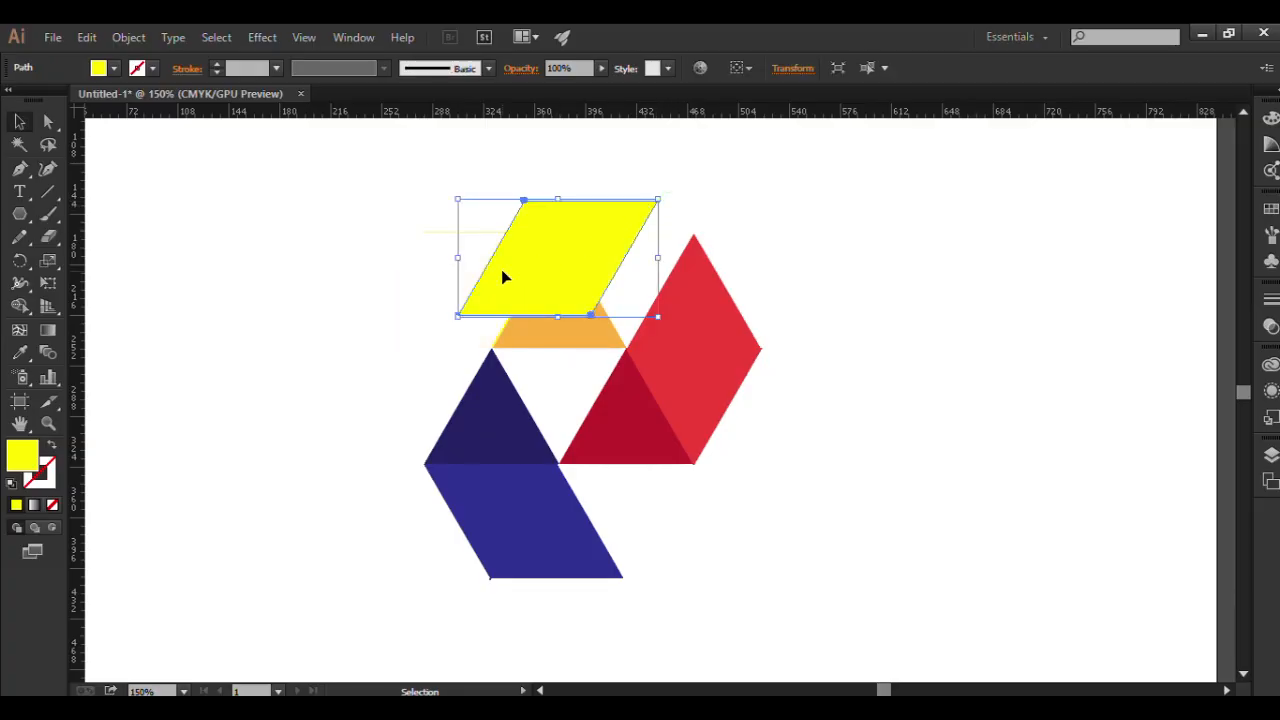
key("ctrl+z")
left_click(556, 207)
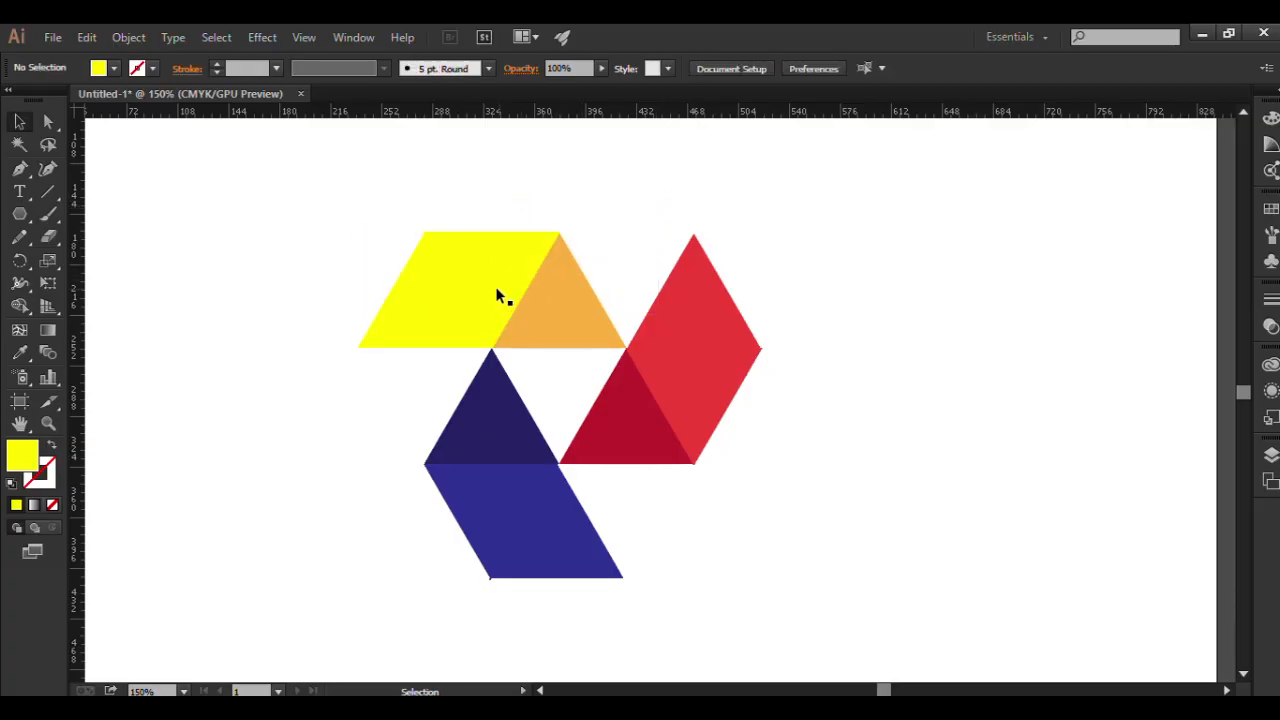
Delete the stray line left behind the yellow parallelogram and place the parallelogram back against the orange triangle.
left_click_drag(496, 287, 441, 293)
left_click_drag(557, 240, 624, 192)
key("Delete")
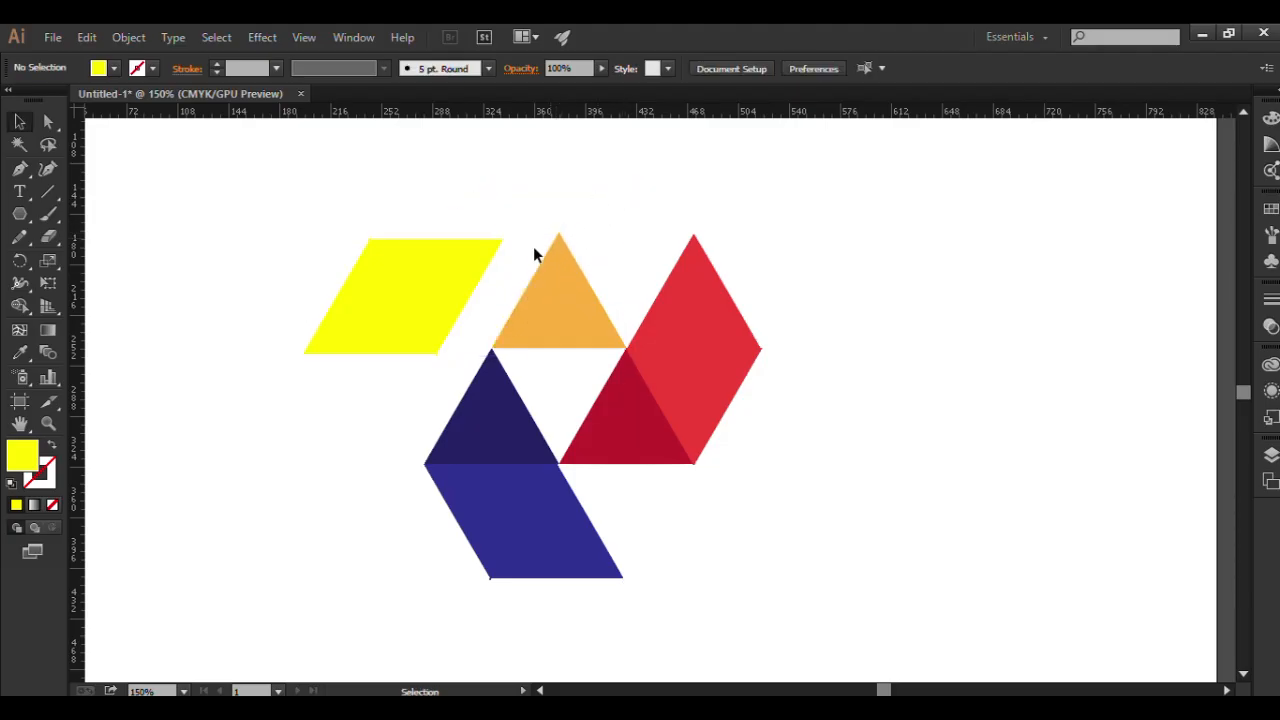
left_click_drag(394, 307, 522, 272)
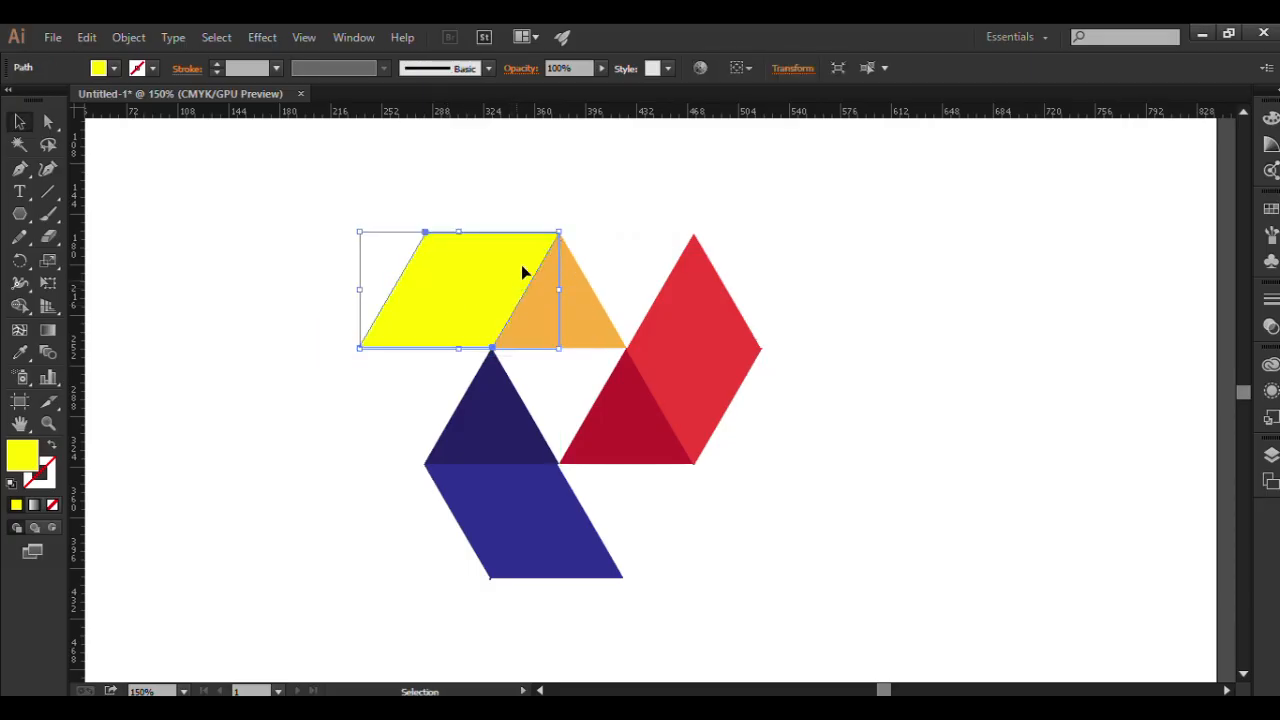
left_click(646, 218)
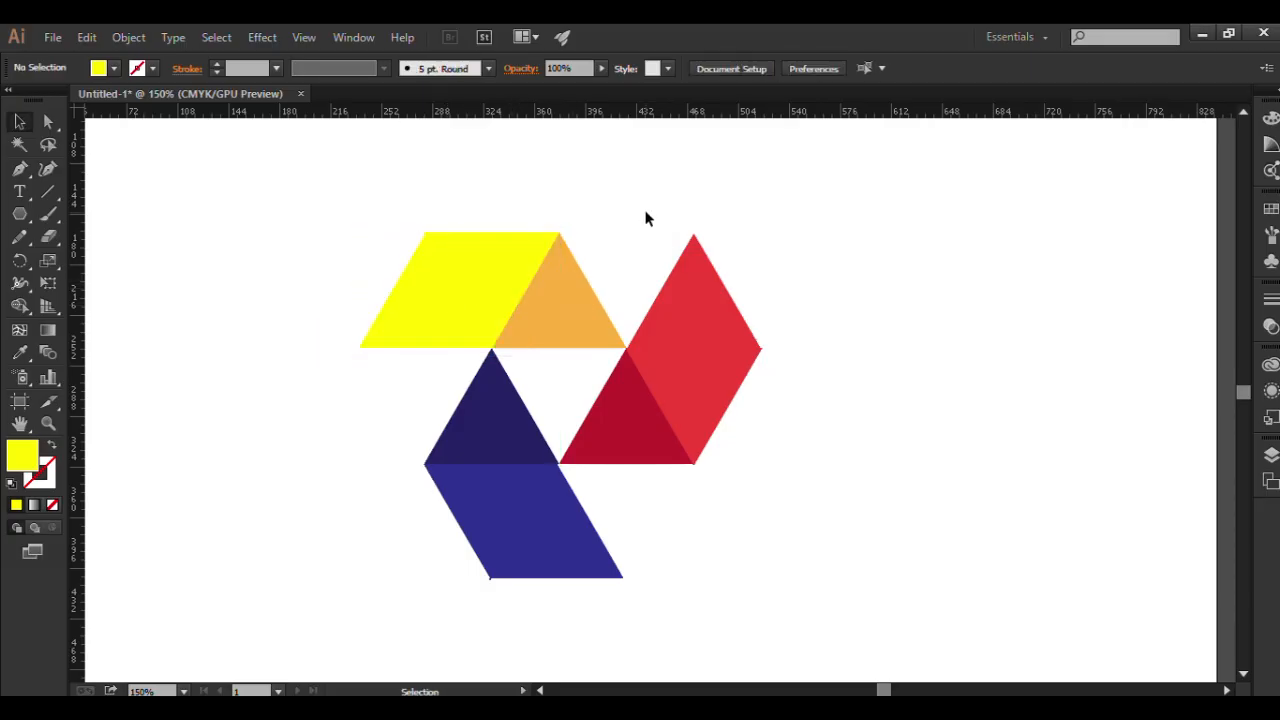
Ungroup the red rhombus beside the dark red triangle.
left_click(714, 387)
right_click(724, 414)
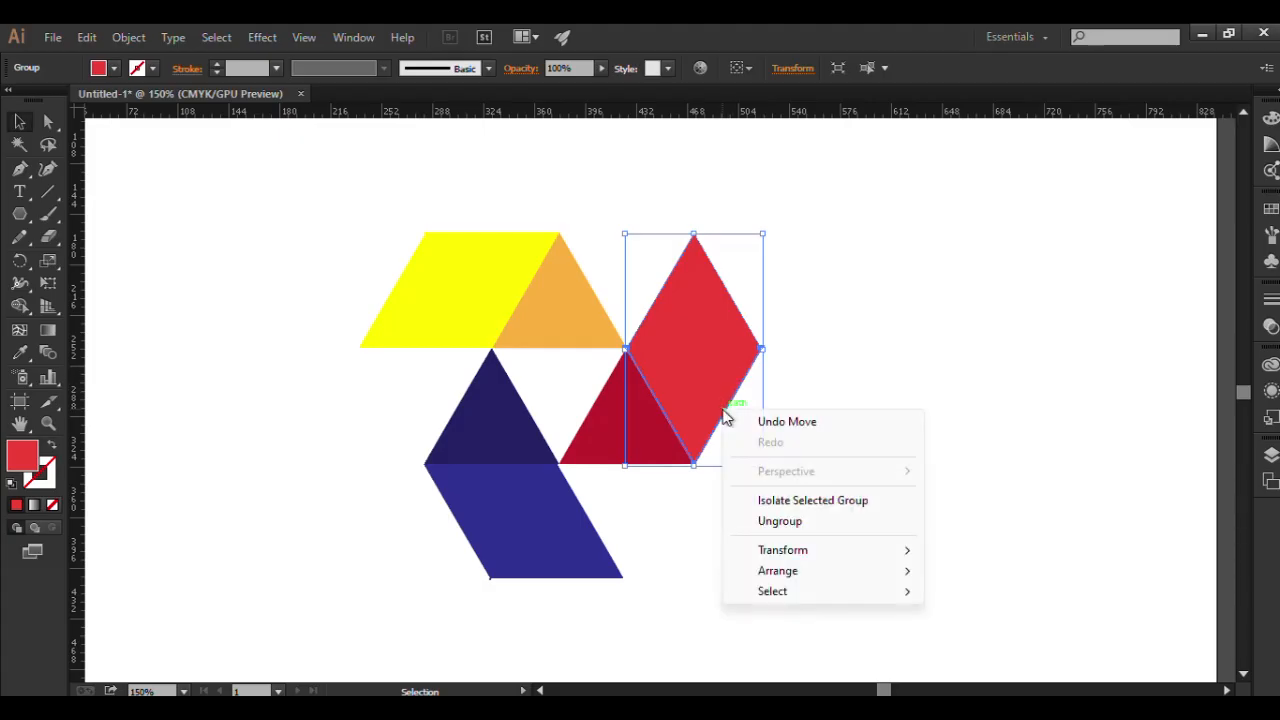
left_click(790, 524)
left_click(857, 388)
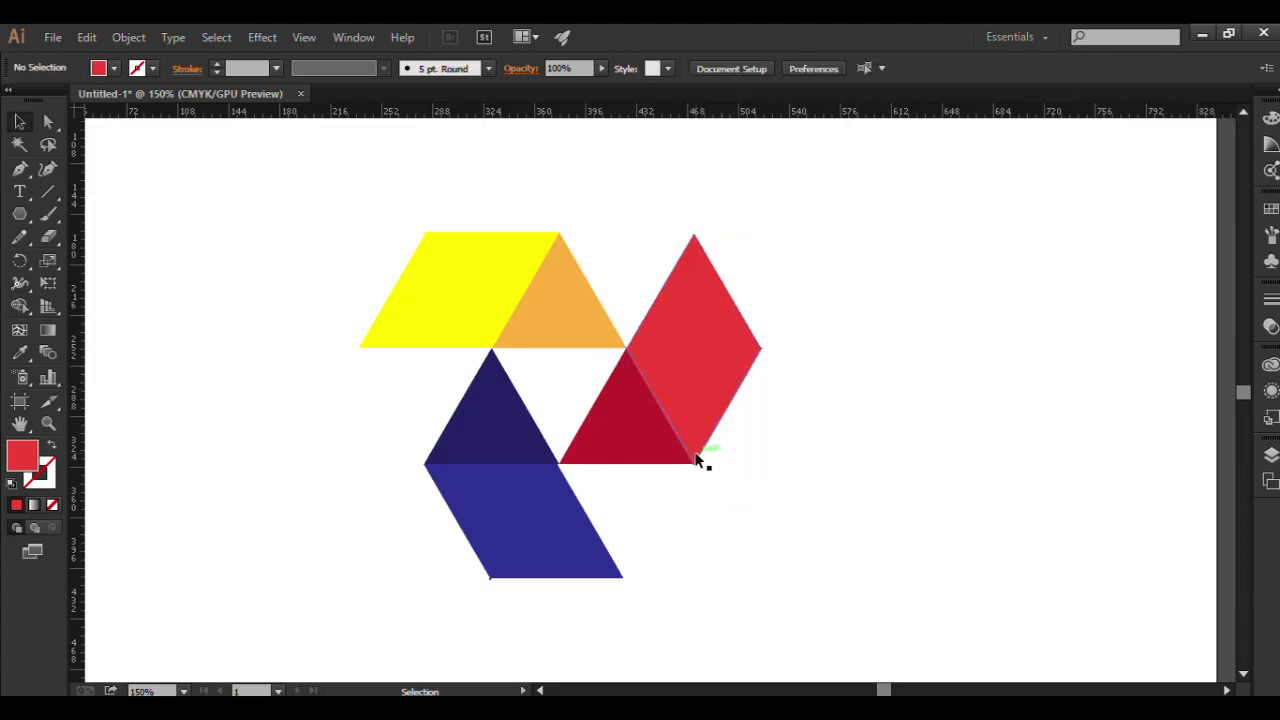
Delete the leftover outline behind the red rhombus and place the rhombus back against the dark red triangle.
left_click_drag(703, 460, 766, 560)
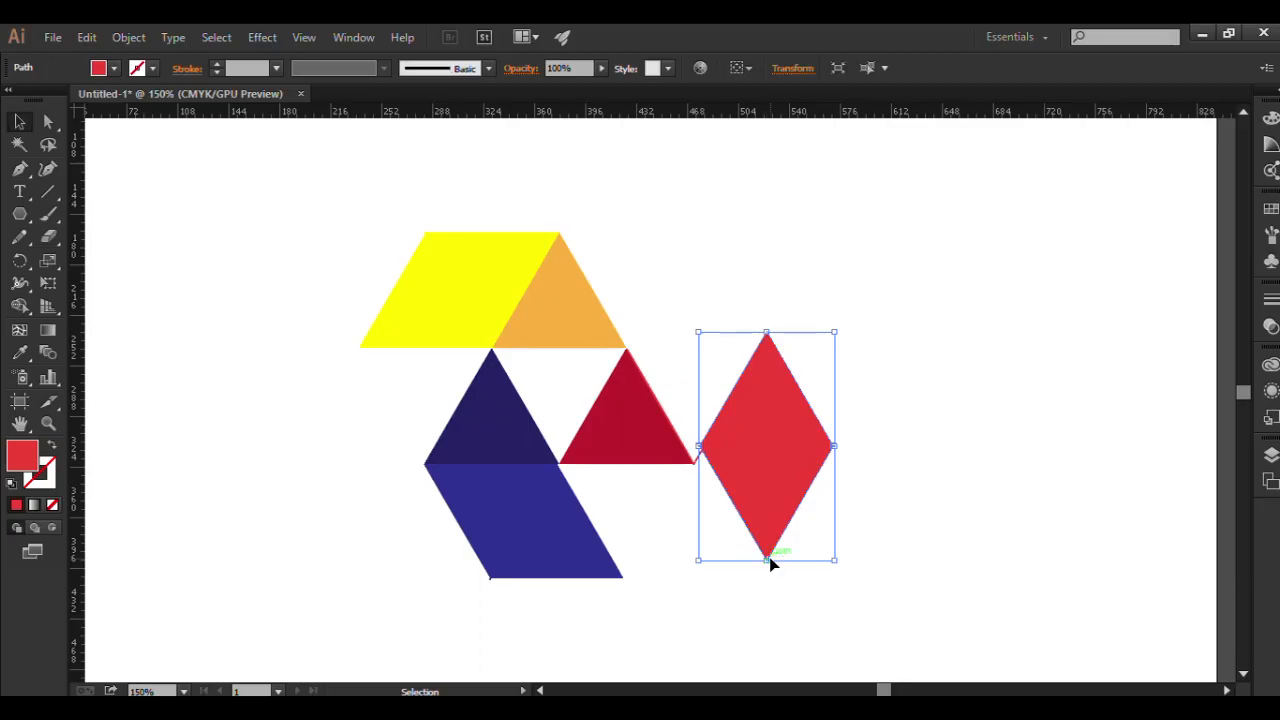
left_click_drag(778, 484, 802, 386)
left_click(706, 452)
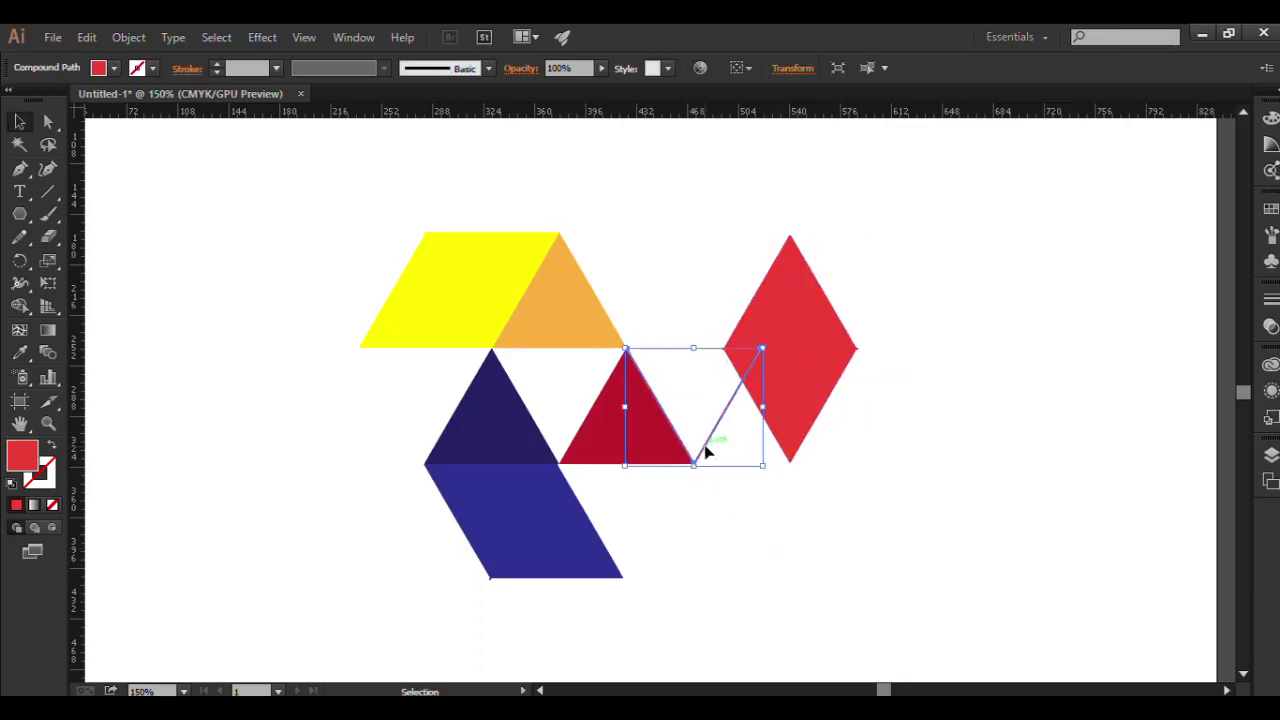
key("Delete")
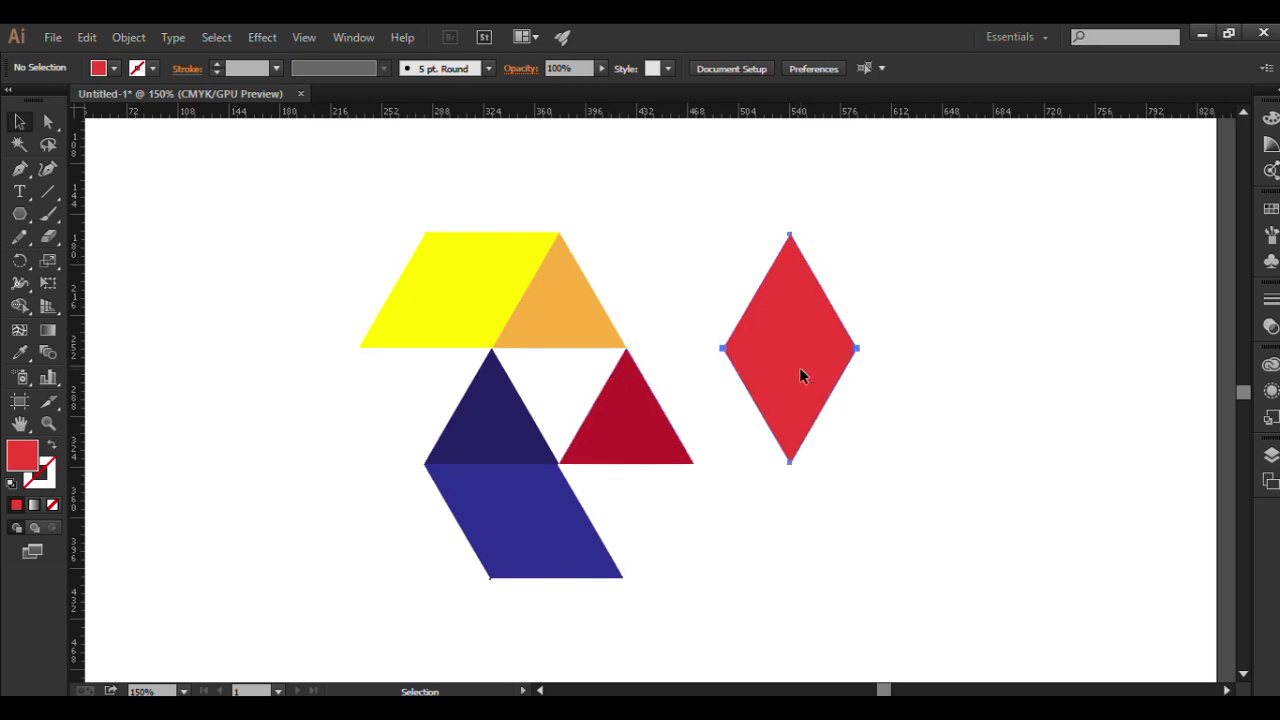
left_click_drag(803, 375, 706, 402)
key("ctrl+shift+a")
left_click(853, 376)
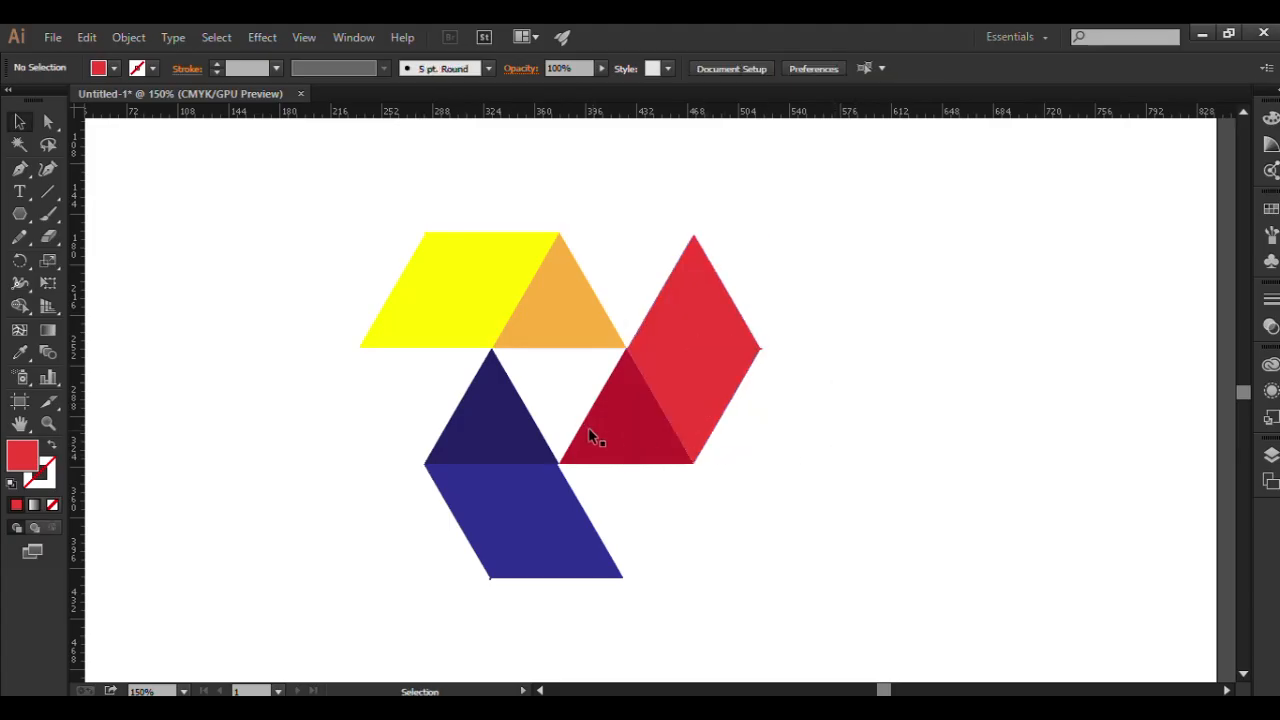
Check the navy and orange triangles for any remaining grouping.
scroll(588, 430, "down", 1)
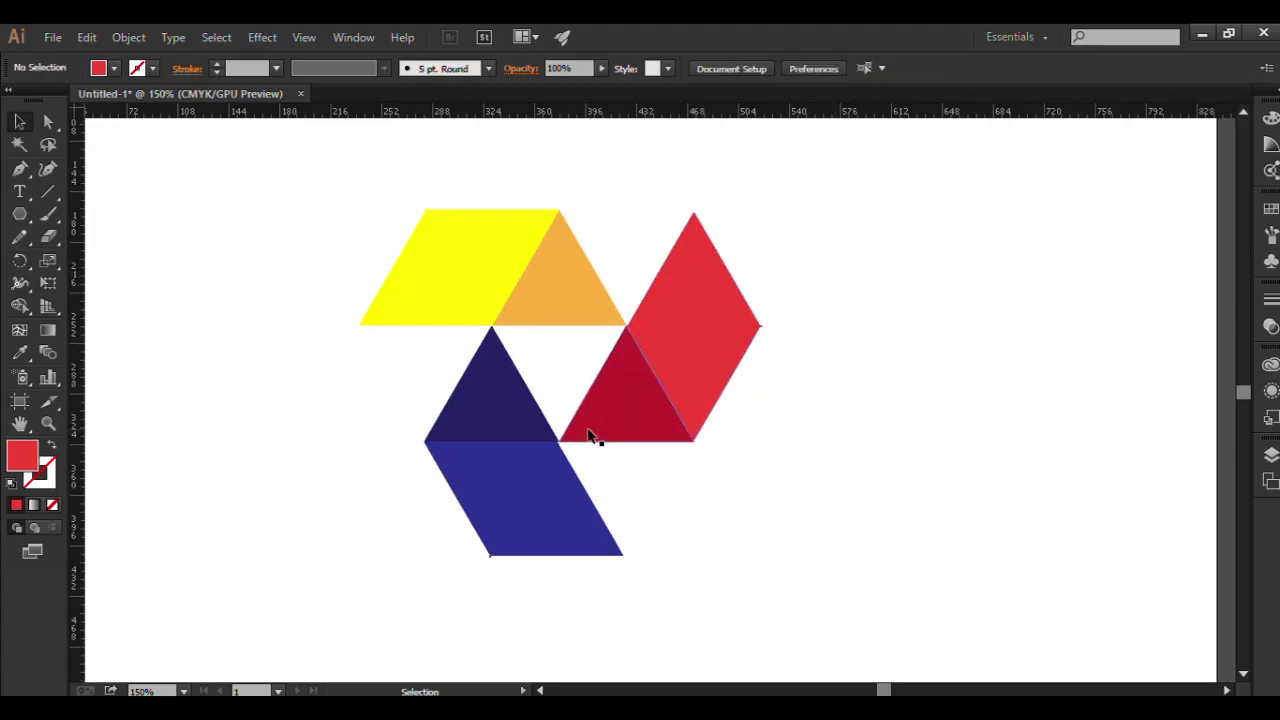
left_click(532, 402)
right_click(533, 403)
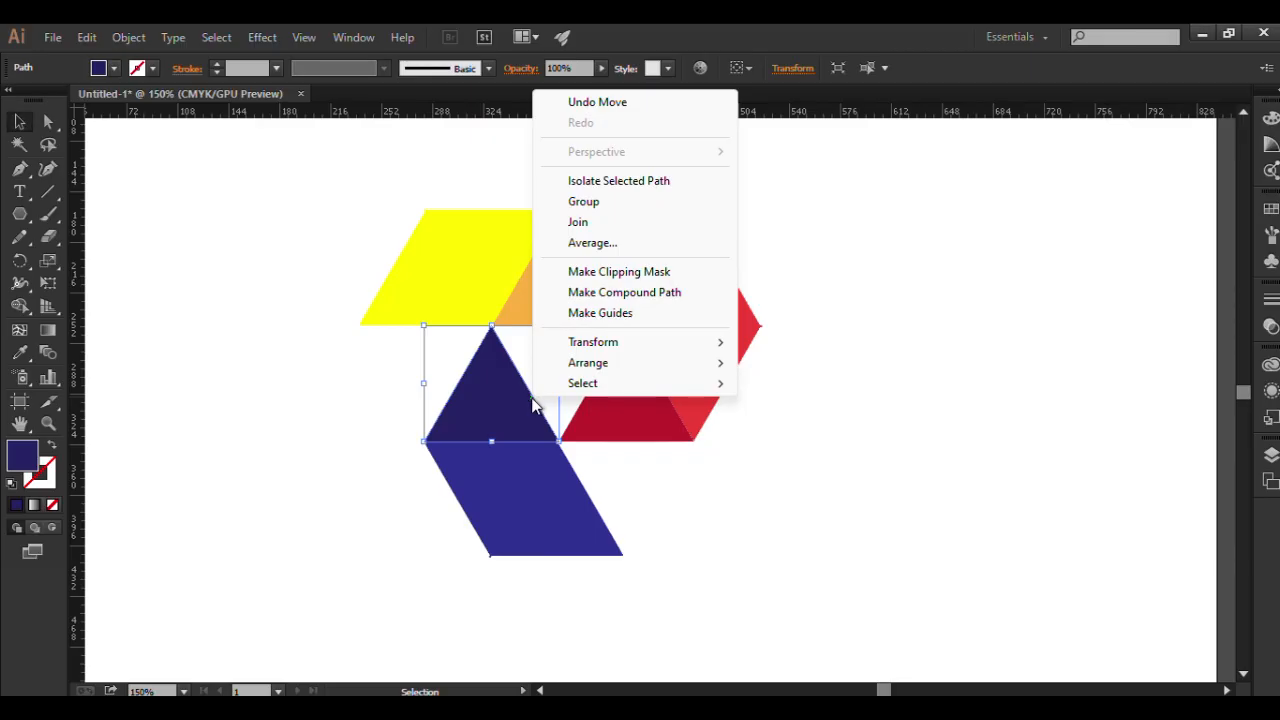
left_click(489, 410)
right_click(483, 385)
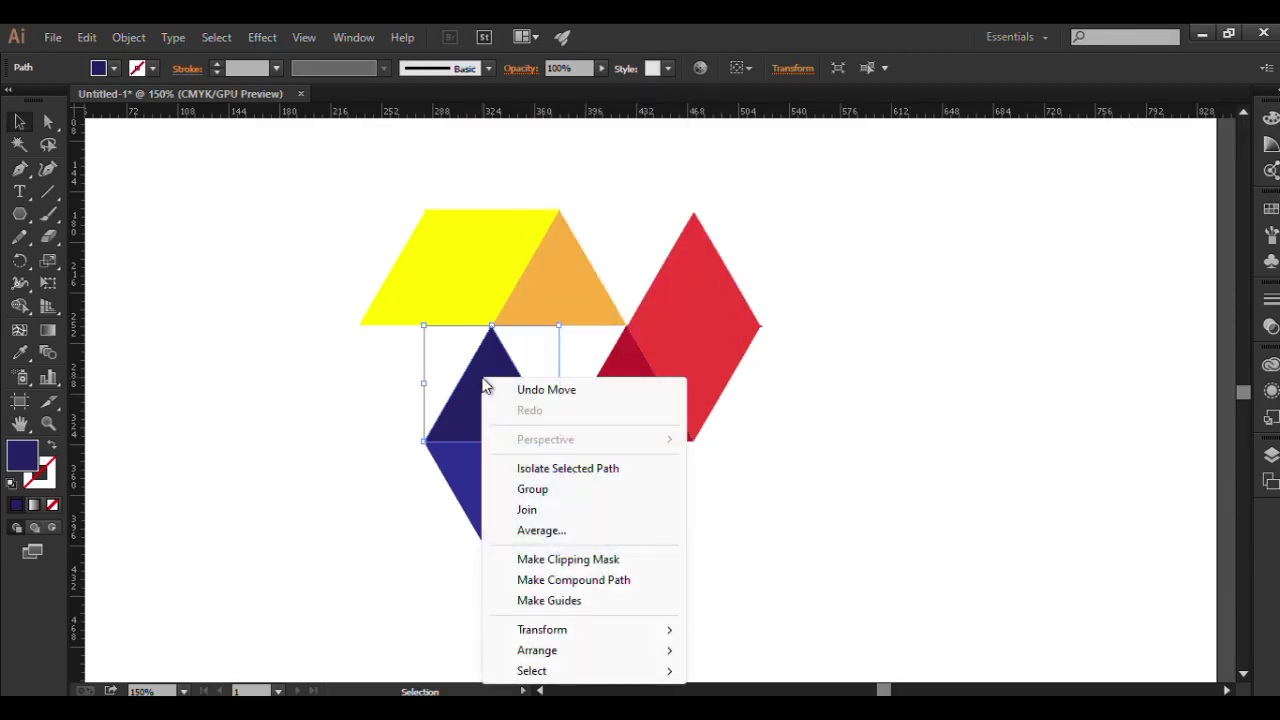
left_click(823, 397)
left_click(473, 413)
right_click(473, 413)
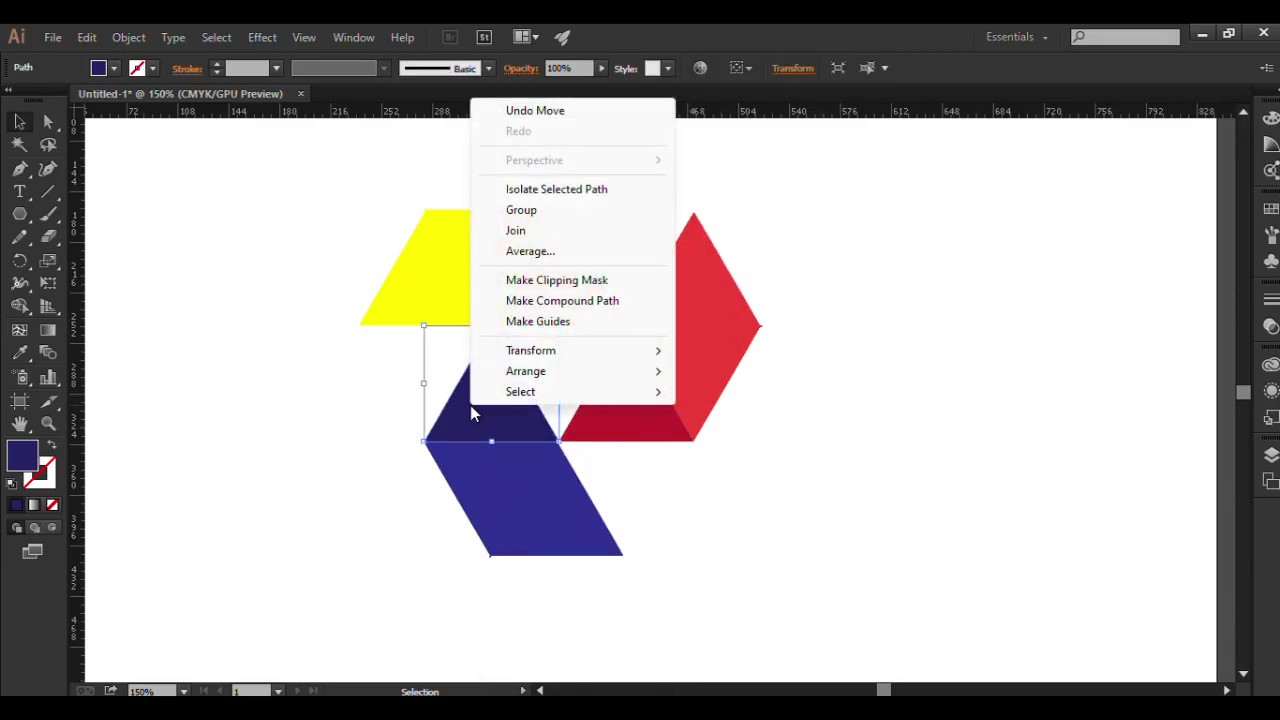
left_click(848, 346)
left_click(857, 343)
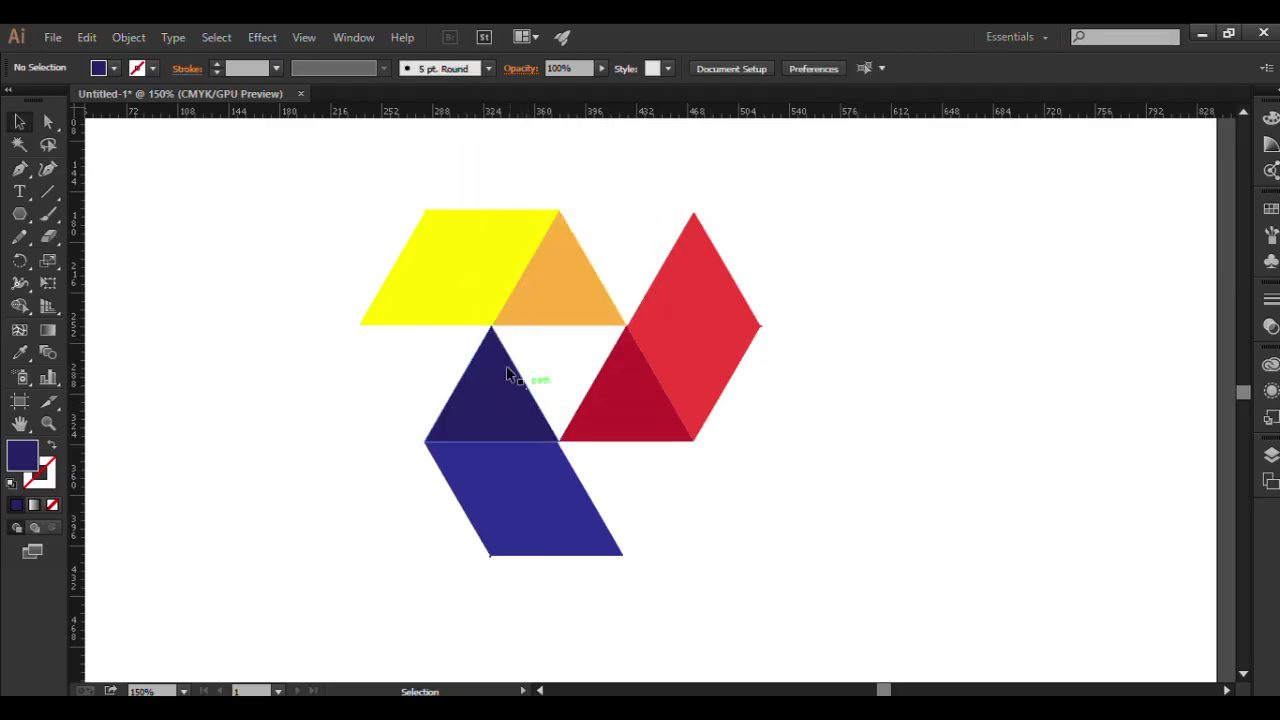
right_click(542, 301)
left_click(851, 381)
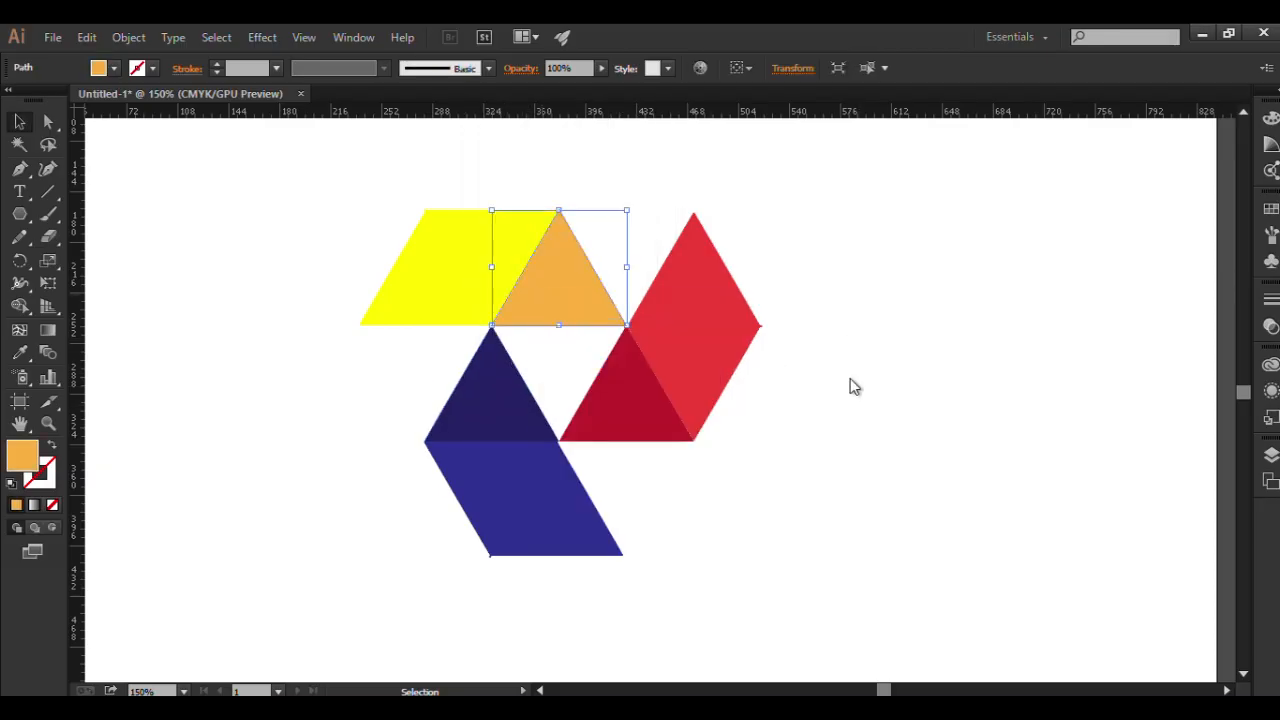
left_click(852, 382)
scroll(757, 440, "down", 1)
scroll(757, 440, "up", 1)
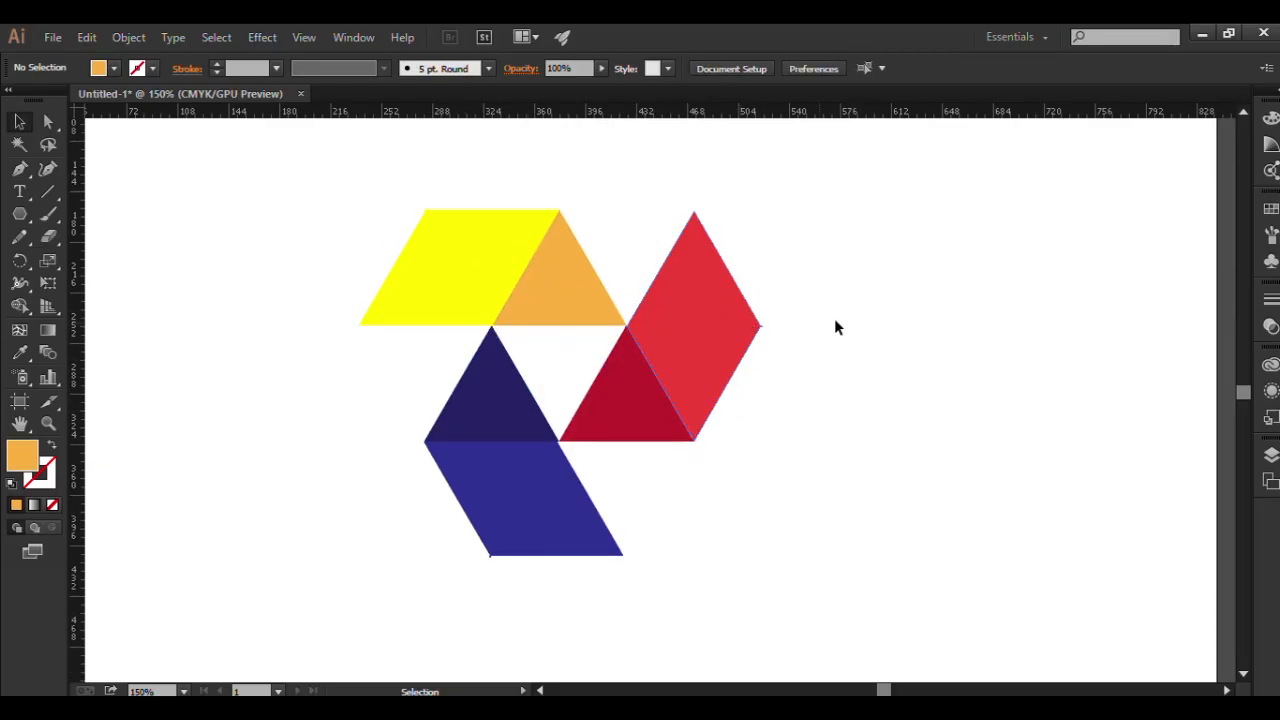
Group all the coloured triangles and parallelograms into one object.
left_click_drag(317, 166, 868, 631)
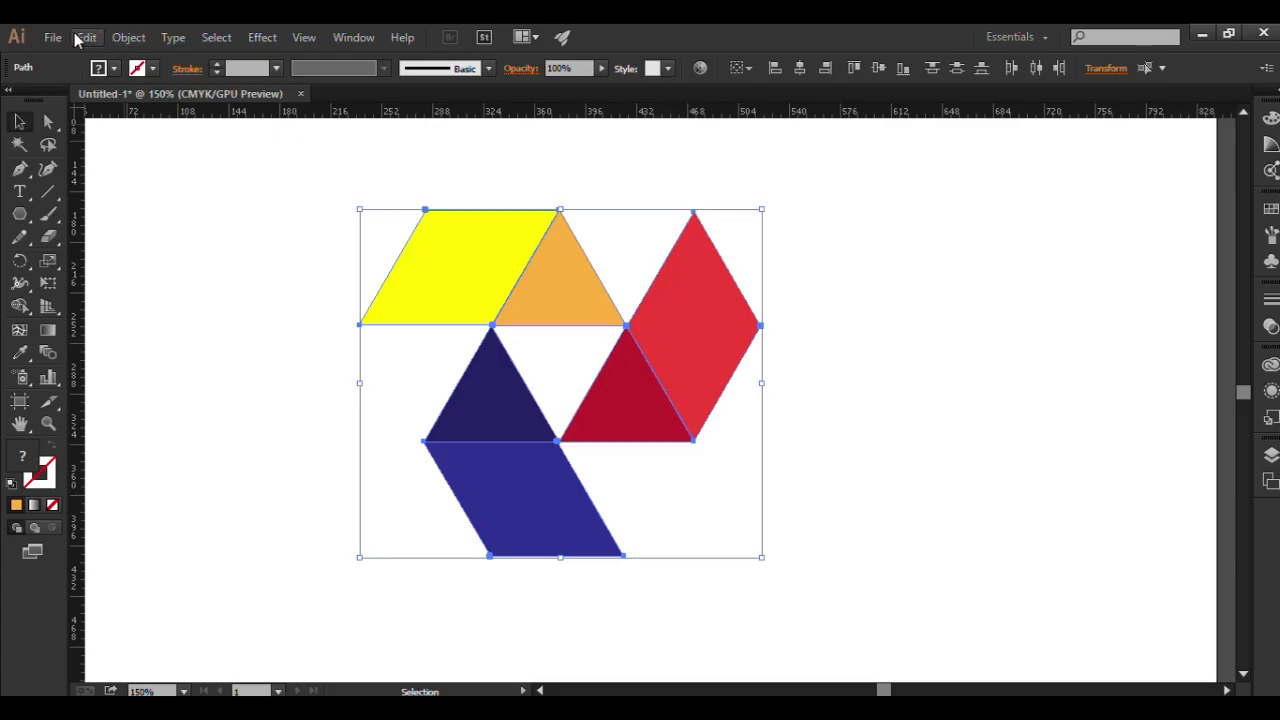
left_click(129, 38)
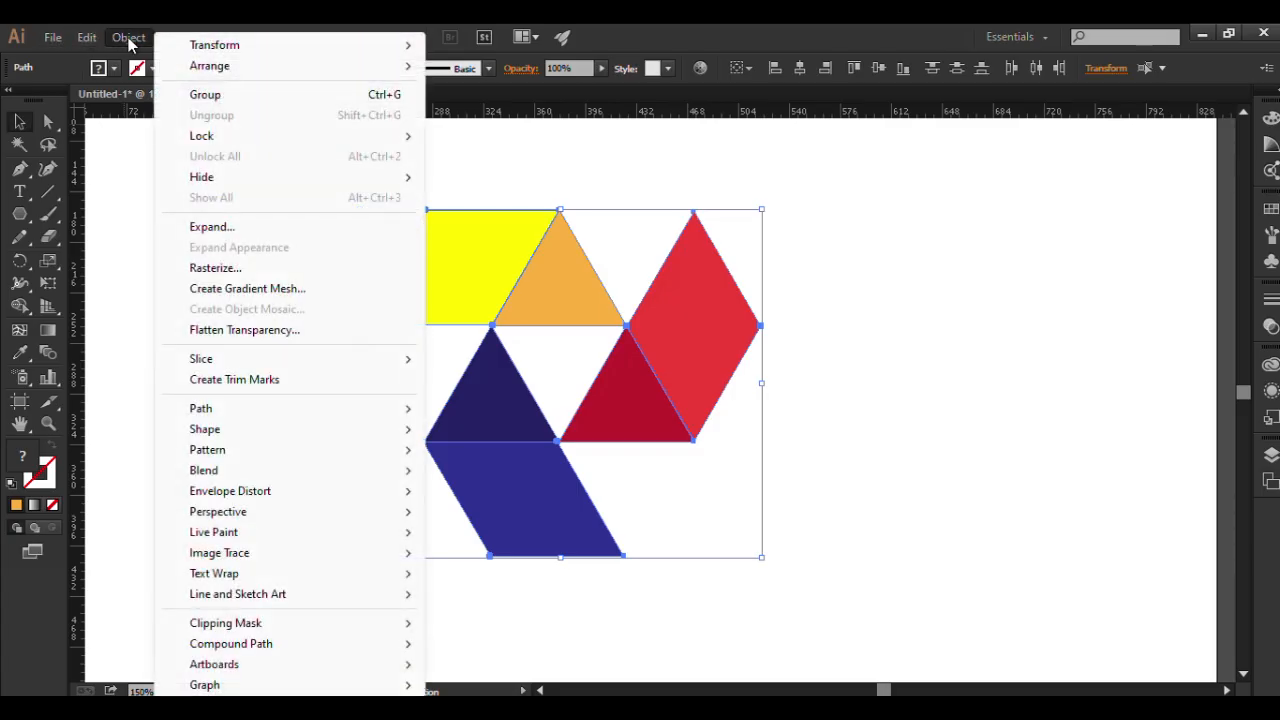
left_click(203, 95)
left_click(922, 369)
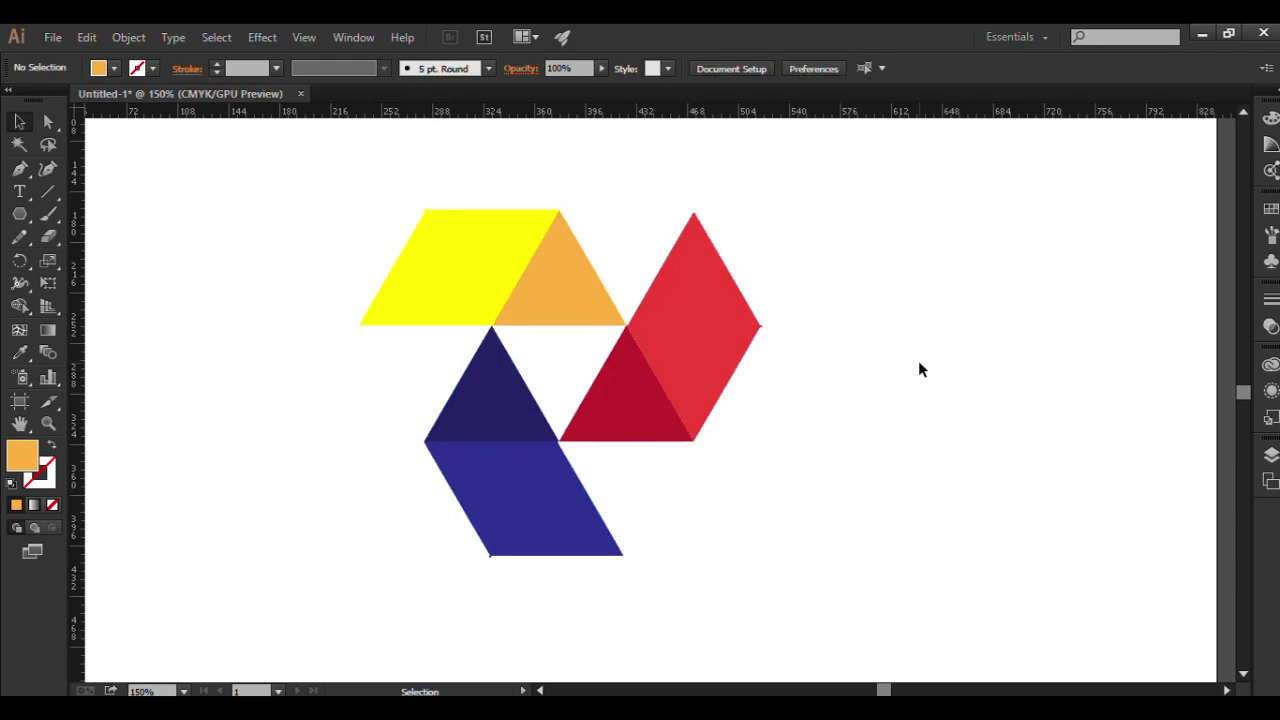
left_click(634, 390)
left_click(838, 357)
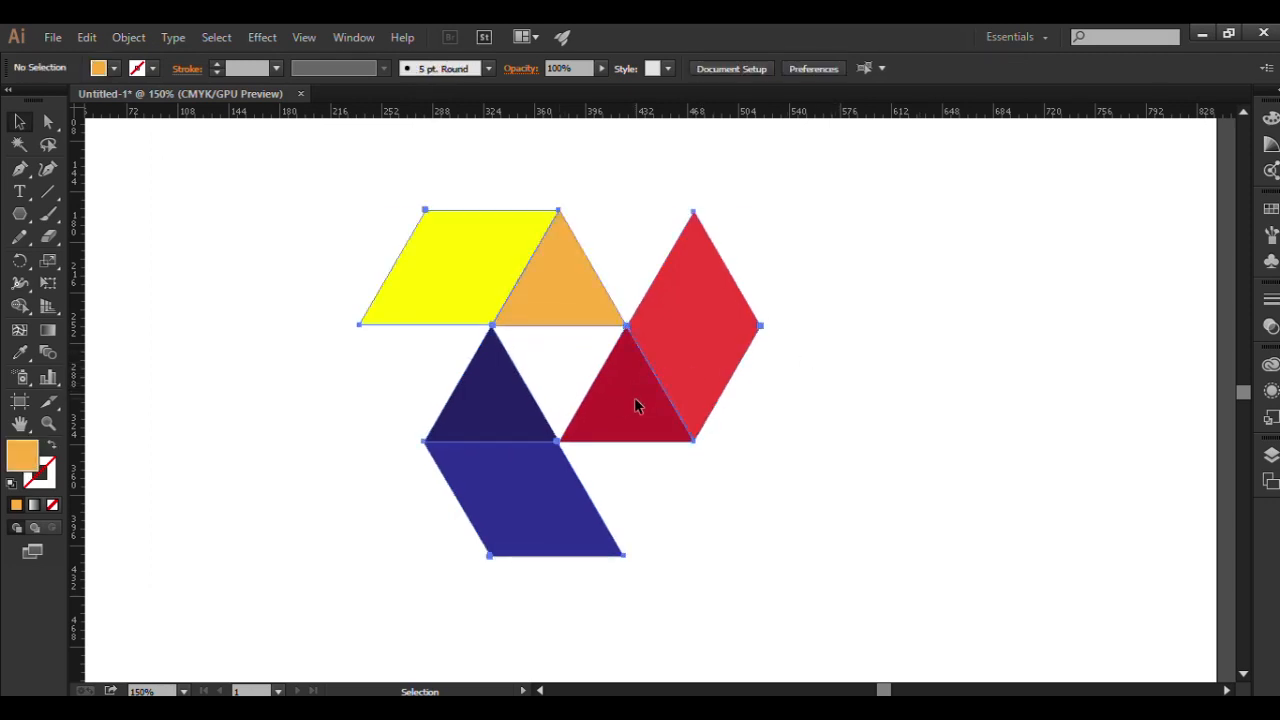
Rotate the whole grouped design slightly counterclockwise in two small freehand turns.
left_click(634, 397)
left_click(567, 374)
left_click(625, 398)
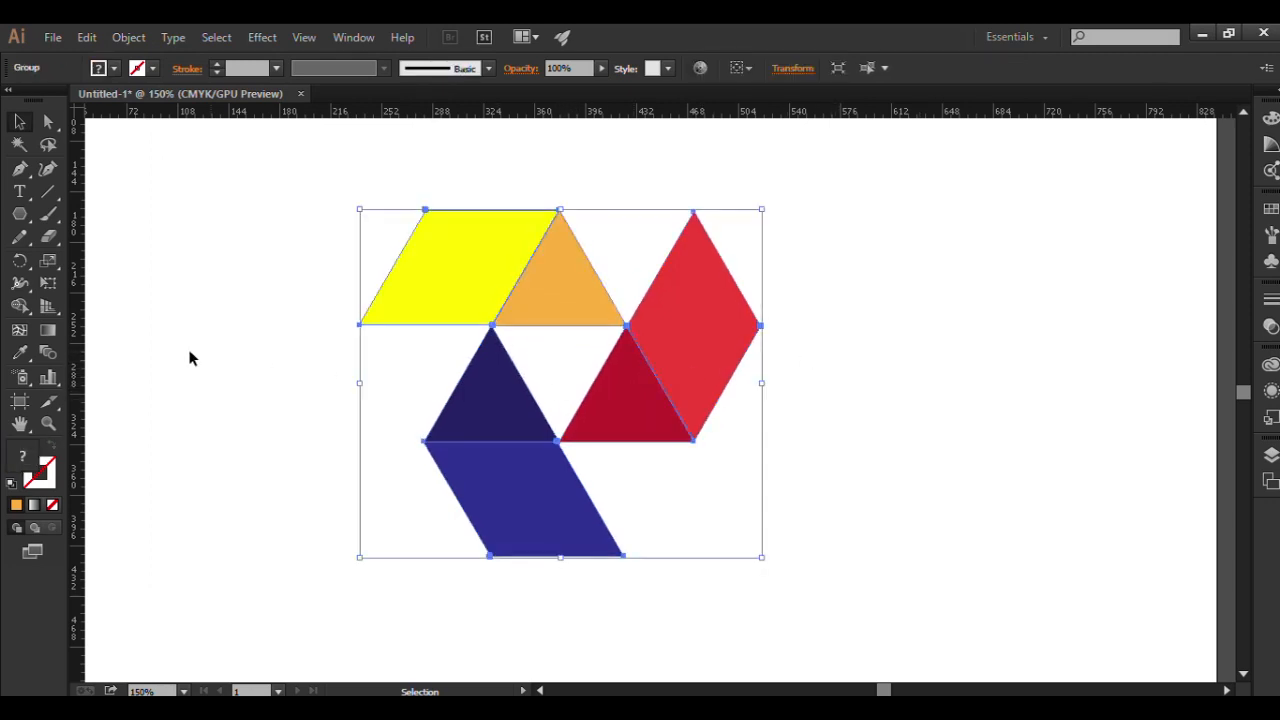
left_click(20, 262)
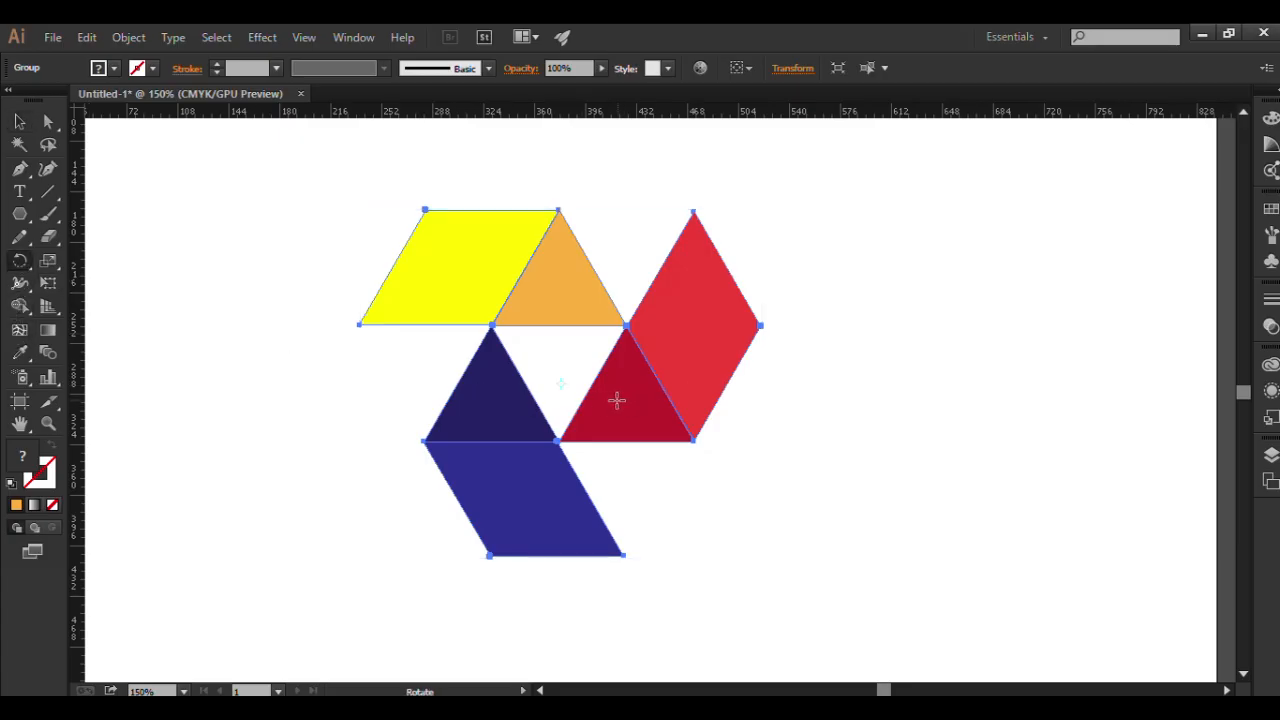
key("v")
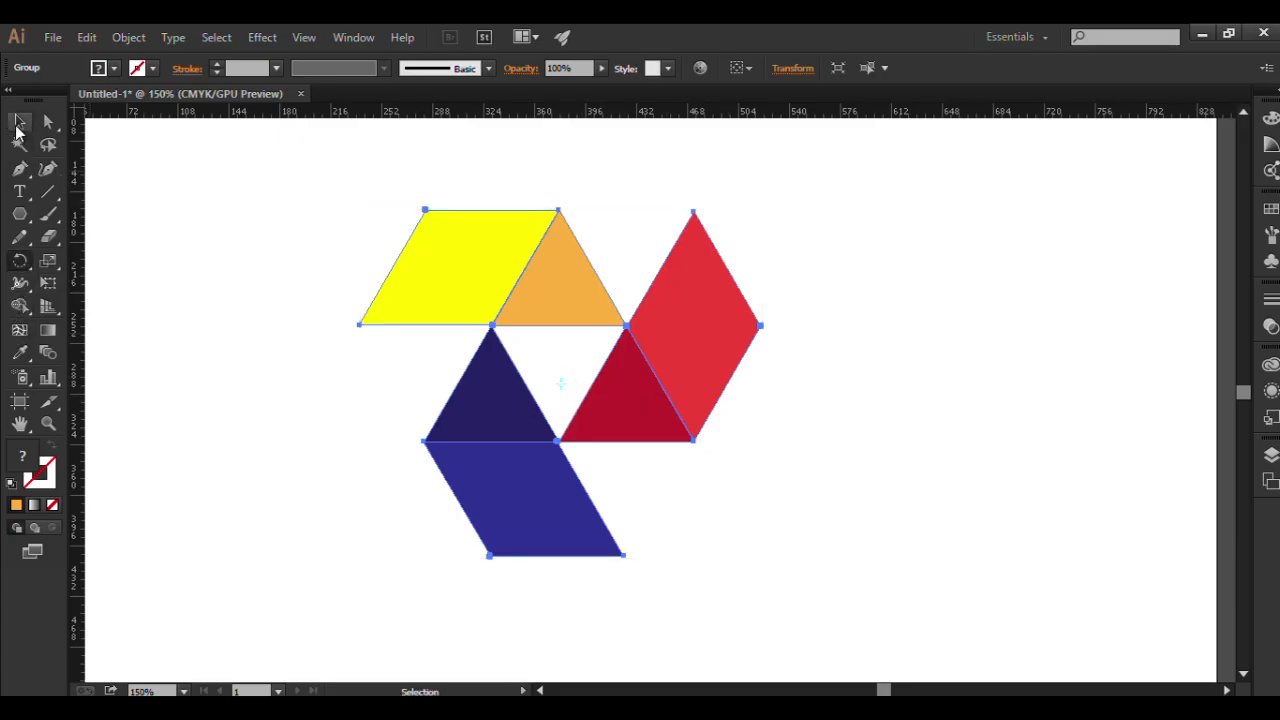
left_click_drag(767, 201, 706, 173)
left_click(838, 272)
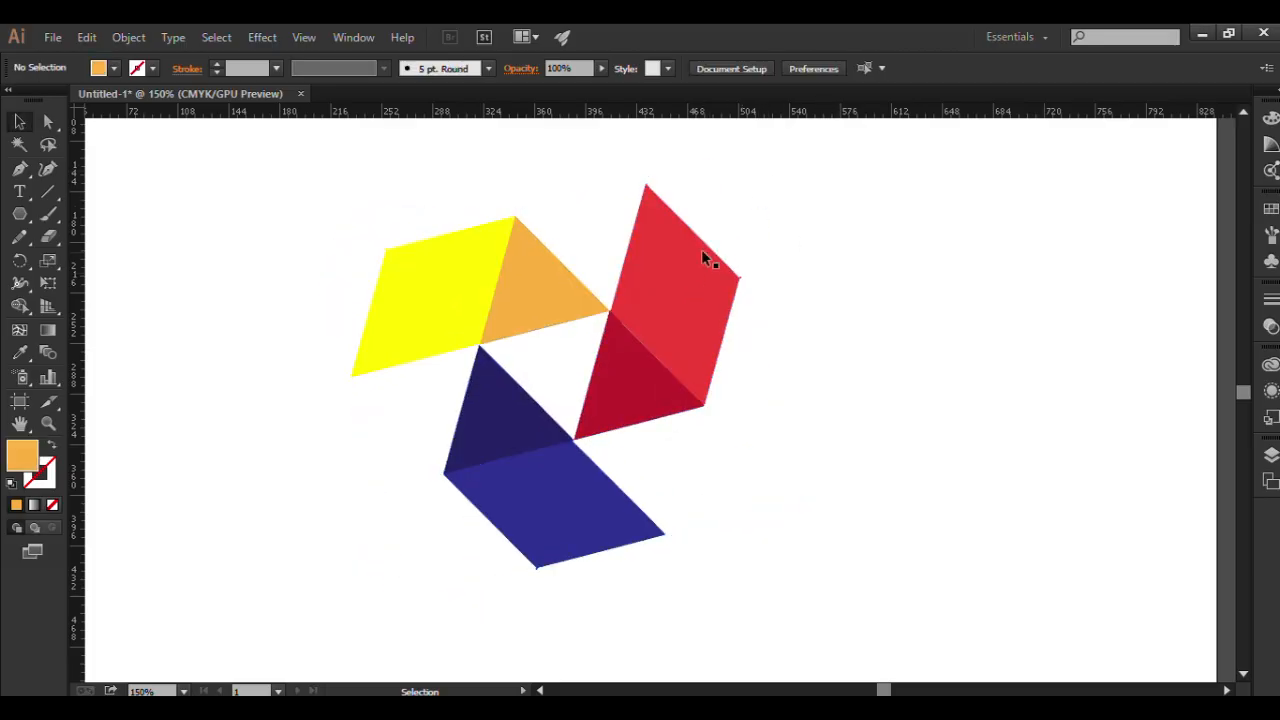
left_click(685, 220)
left_click_drag(716, 157, 680, 152)
left_click(811, 249)
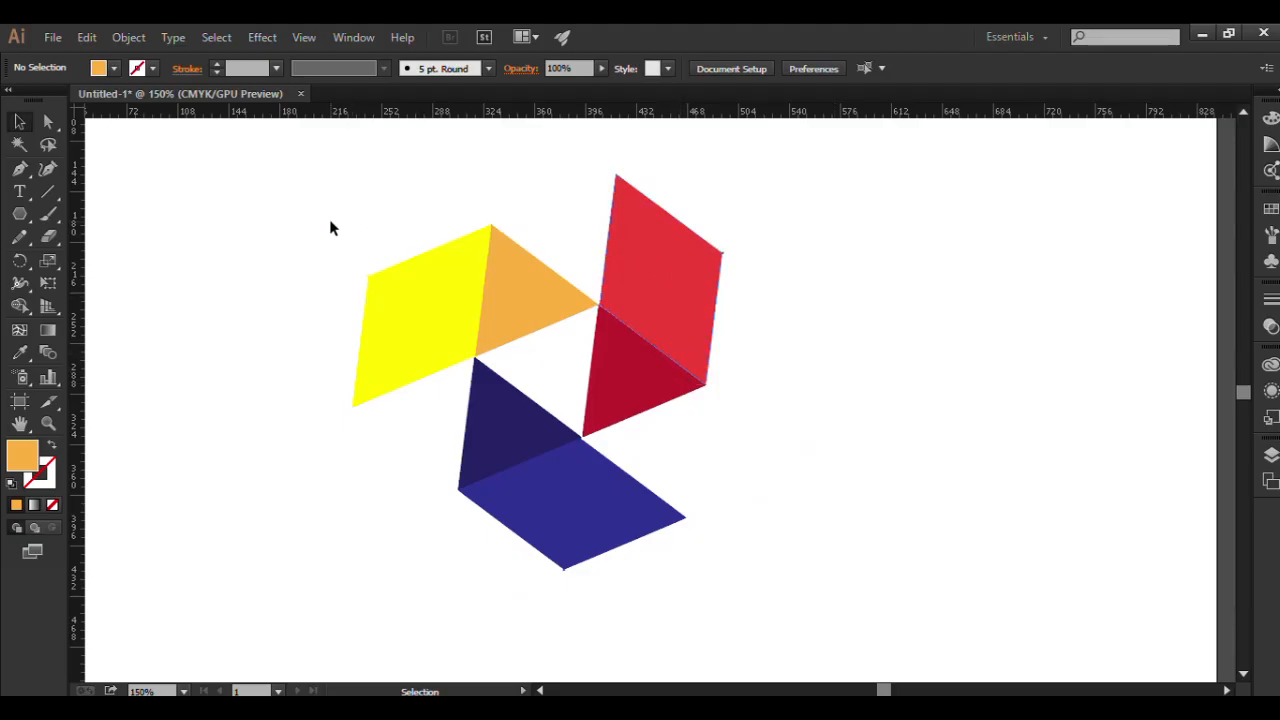
Start a Drop Shadow effect on the grouped design and turn on its preview.
left_click(690, 380)
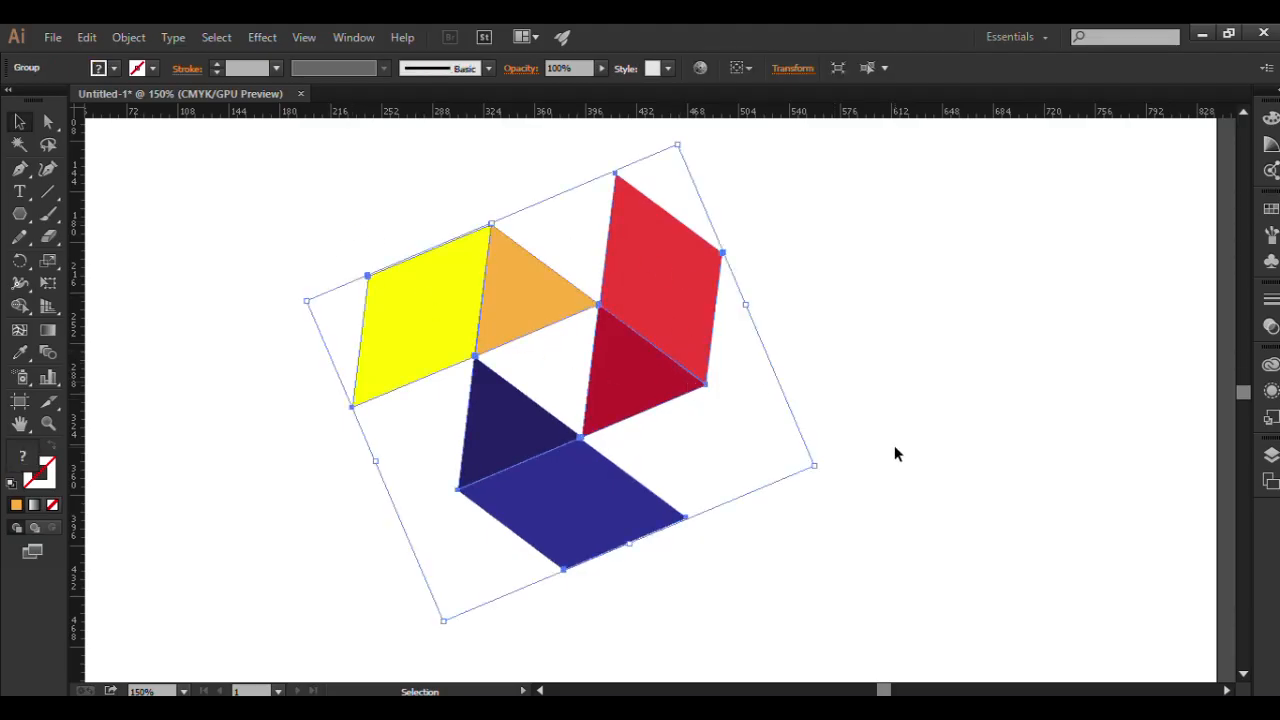
left_click(253, 34)
mouse_move(297, 148)
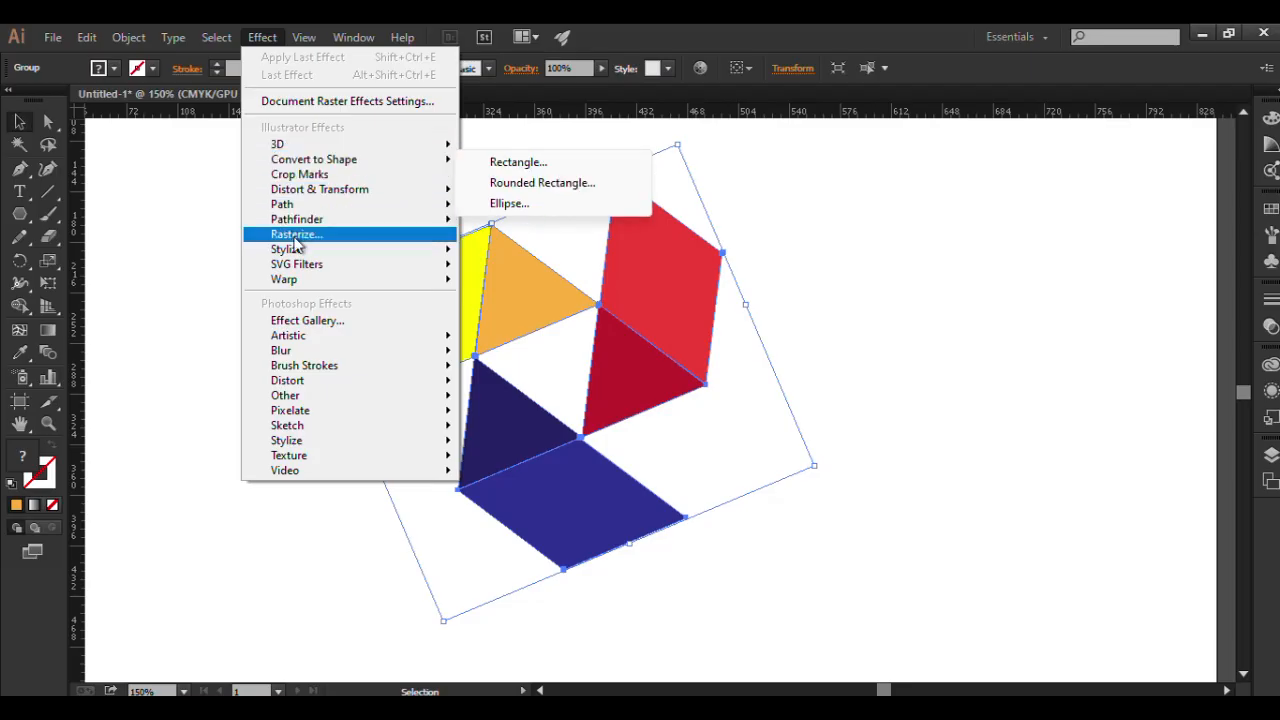
mouse_move(302, 254)
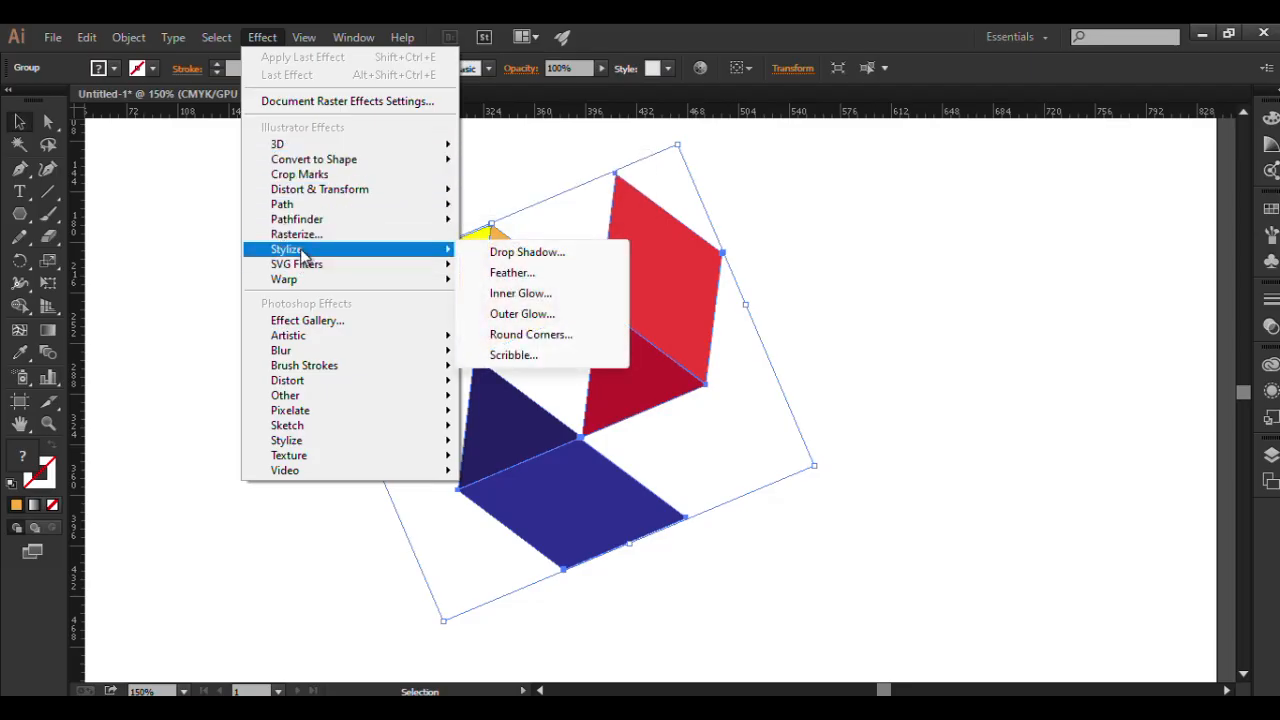
left_click(535, 252)
left_click_drag(705, 226, 1025, 196)
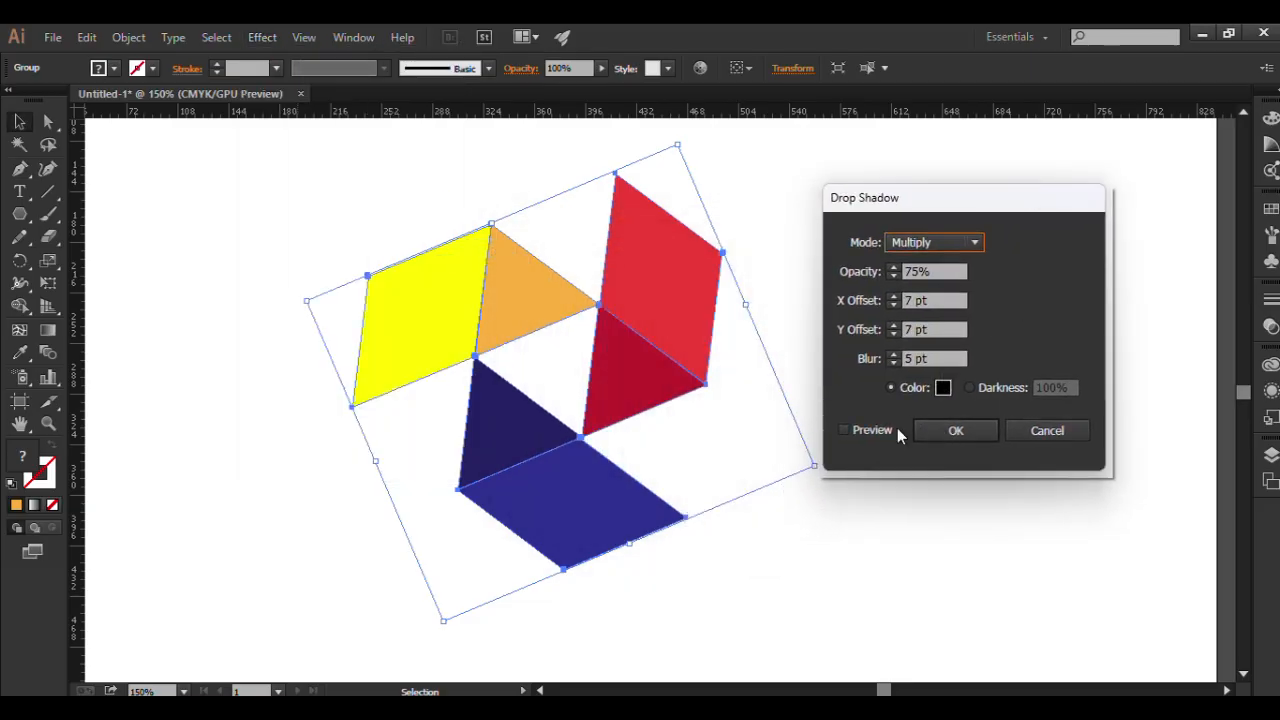
left_click(845, 430)
left_click(845, 431)
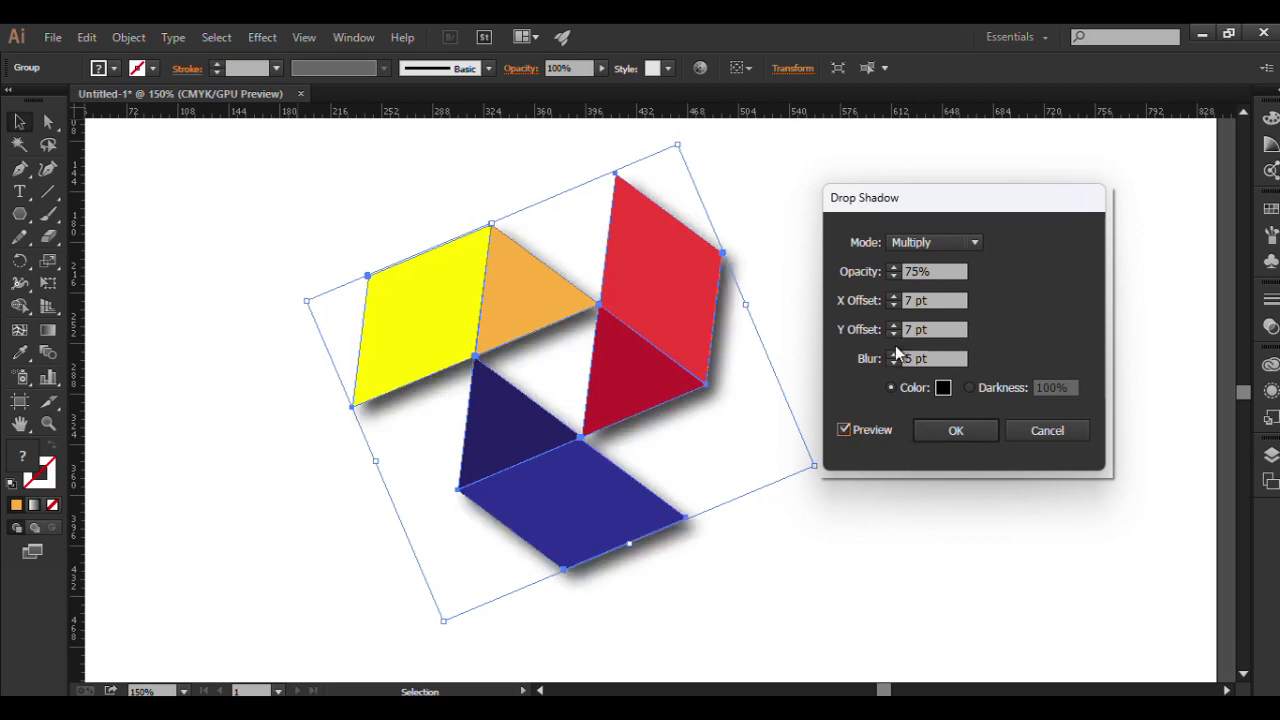
Set the drop shadow's opacity to 46% with the black colour option, apply it to the group and deselect the design.
left_click(893, 276)
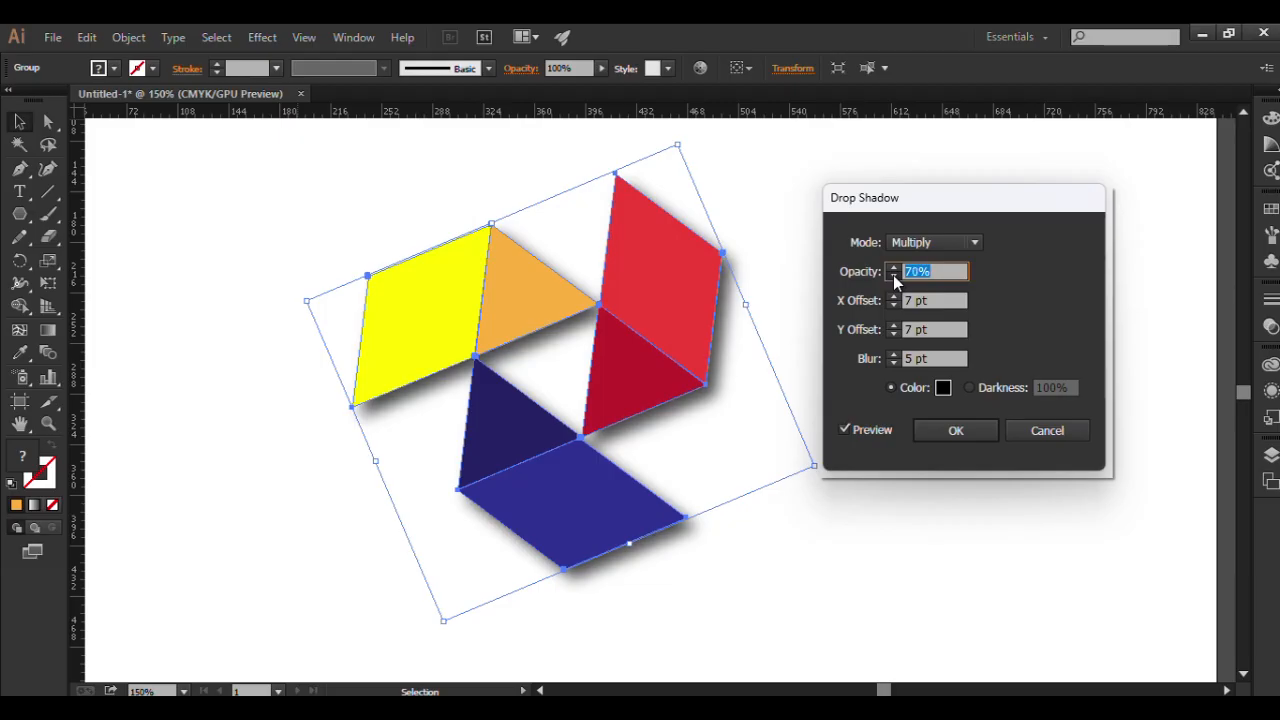
left_click(894, 277)
left_click(894, 277)
left_click(894, 277)
left_click(894, 277)
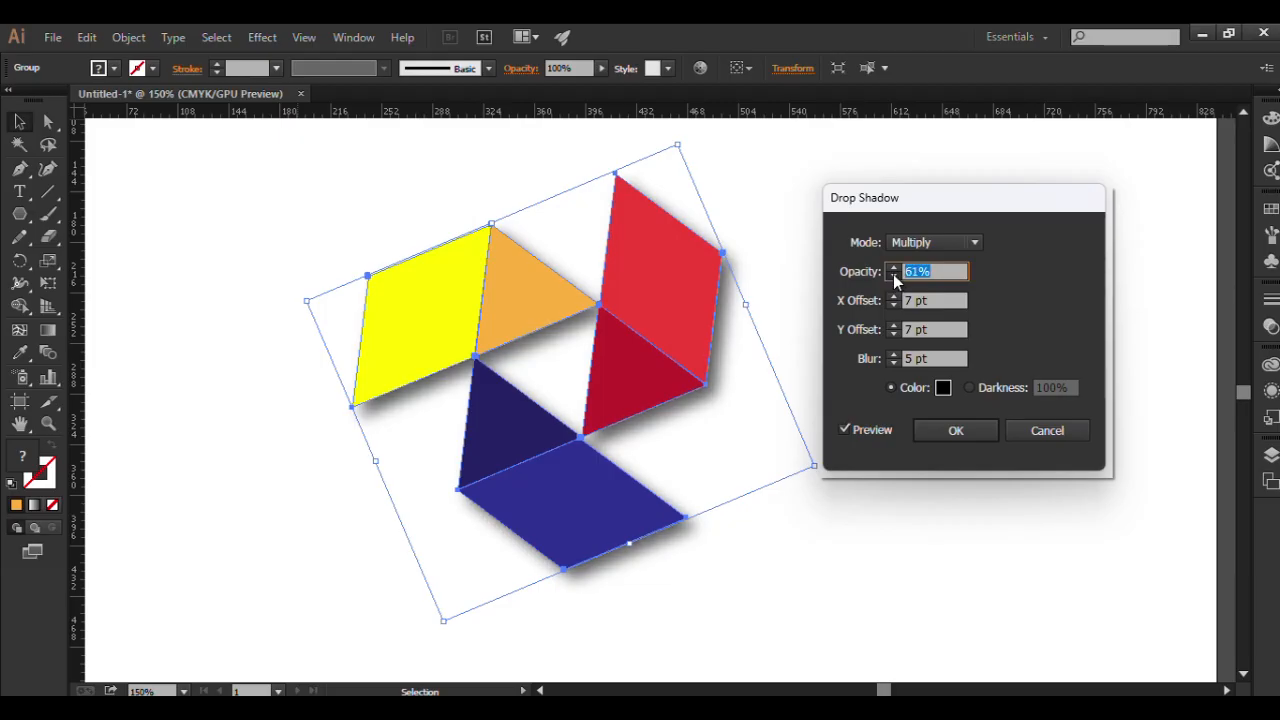
left_click(894, 277)
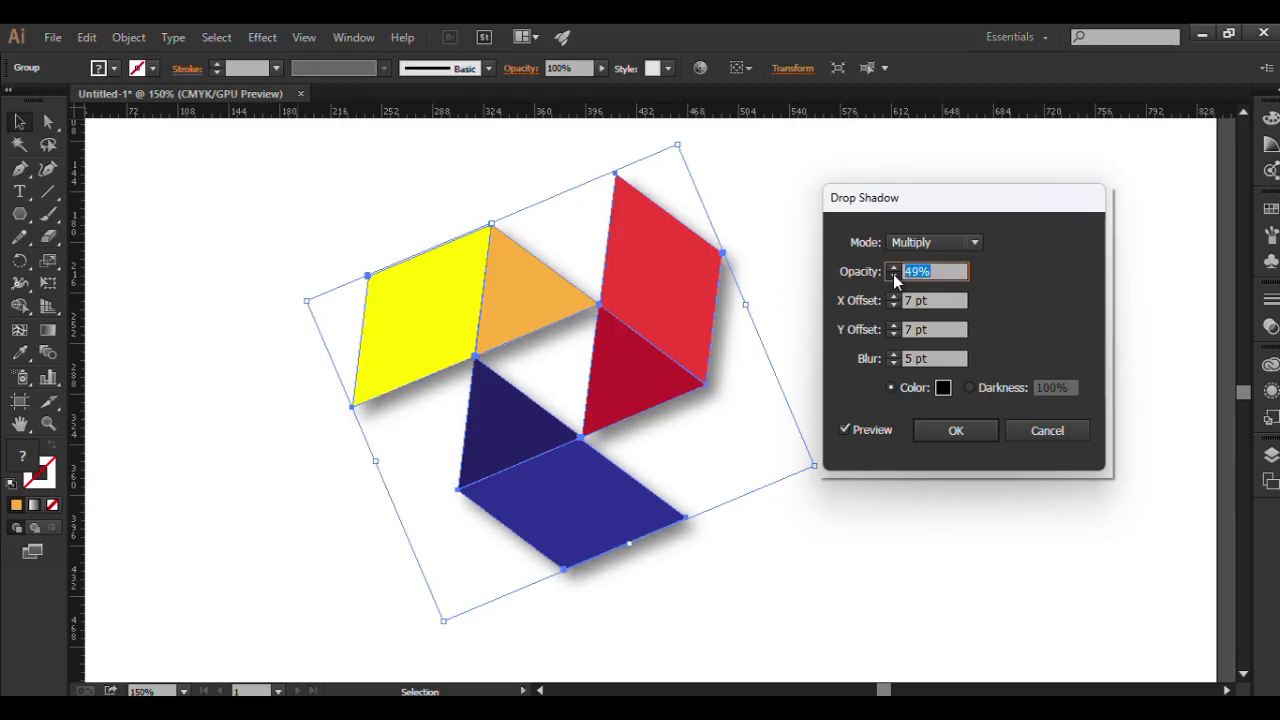
left_click(894, 277)
left_click(894, 277)
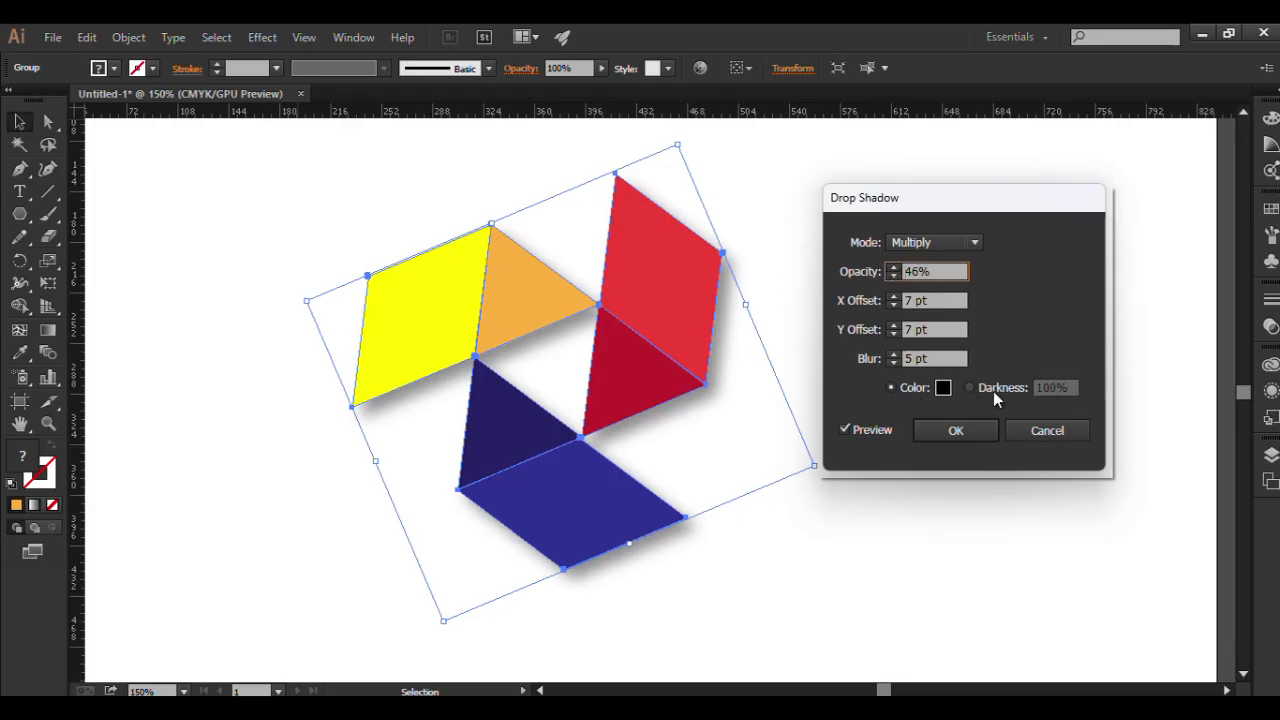
left_click(968, 389)
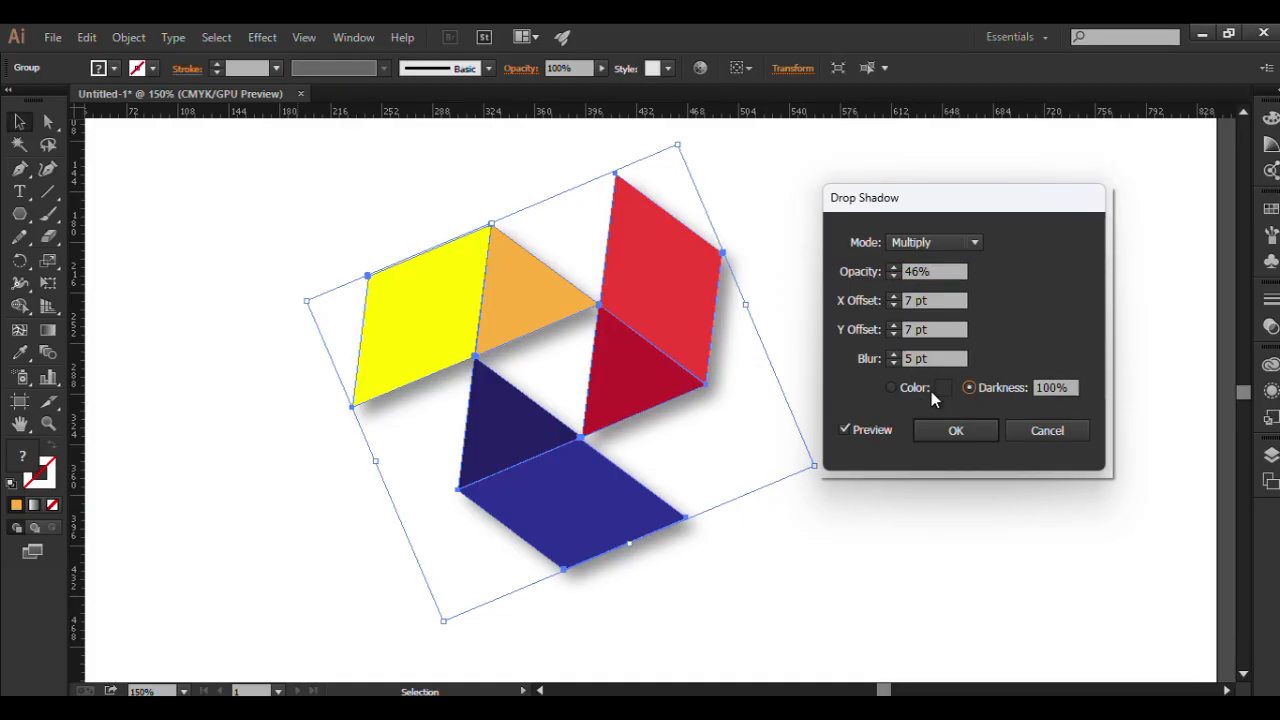
left_click(891, 388)
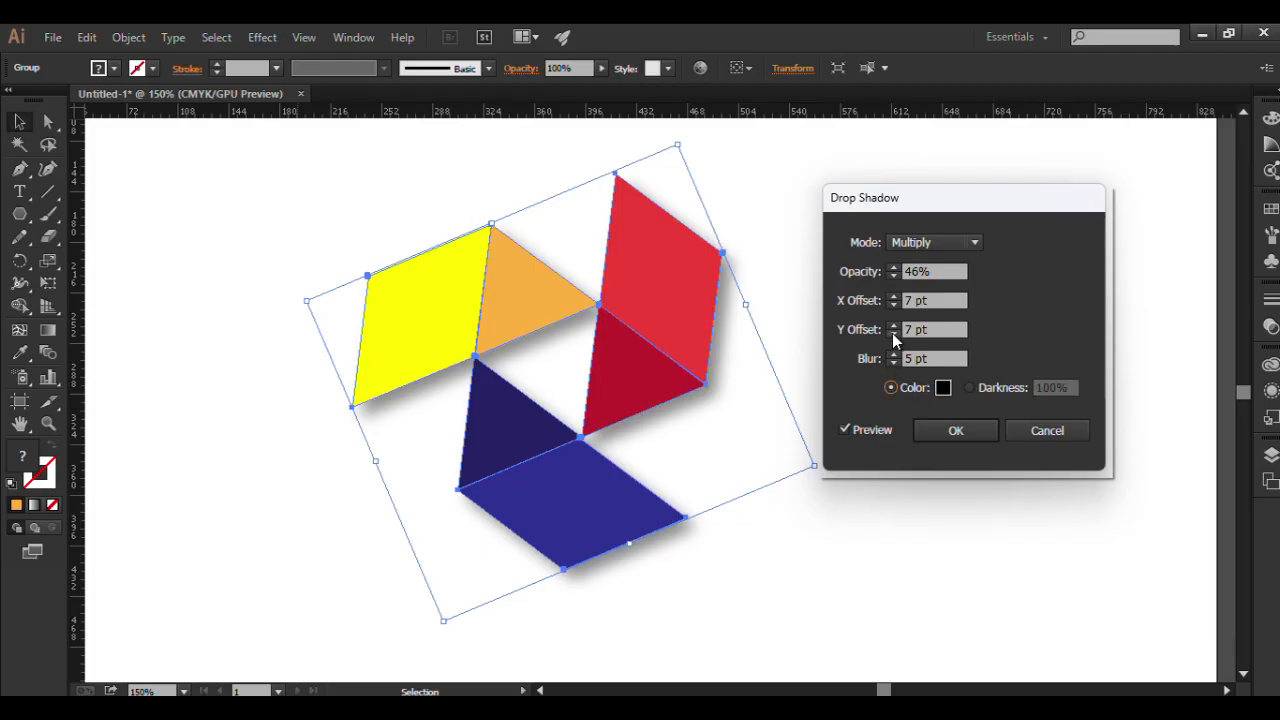
left_click(960, 431)
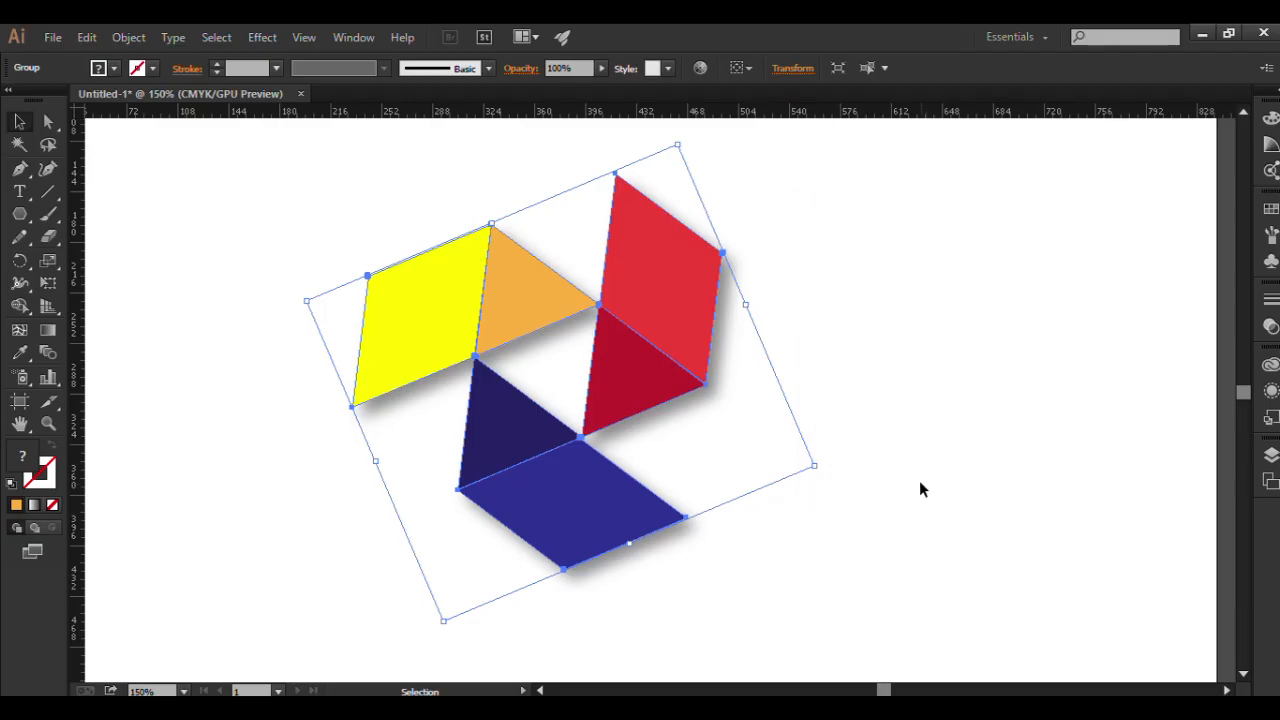
left_click(919, 488)
left_click(533, 297)
left_click(752, 363)
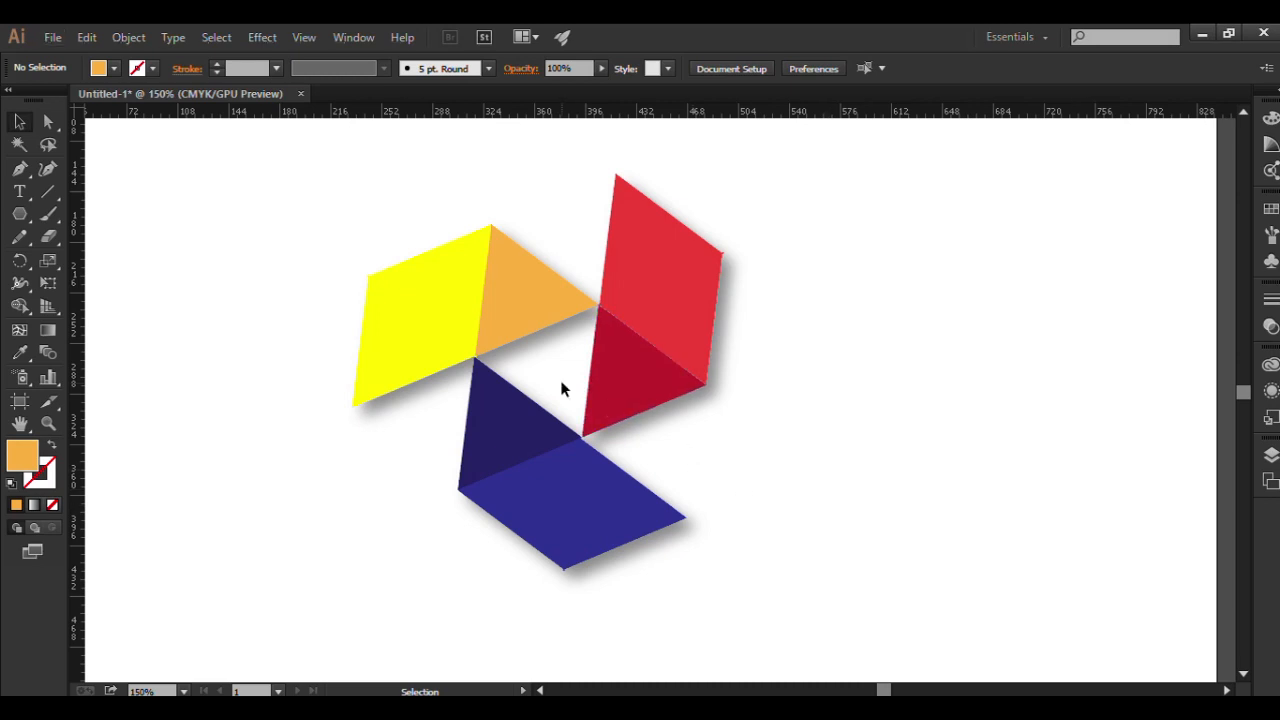
Move the shadowed design slightly to the right on the artboard in two freehand moves and deselect it.
scroll(562, 389, "down", 1)
scroll(692, 326, "up", 1)
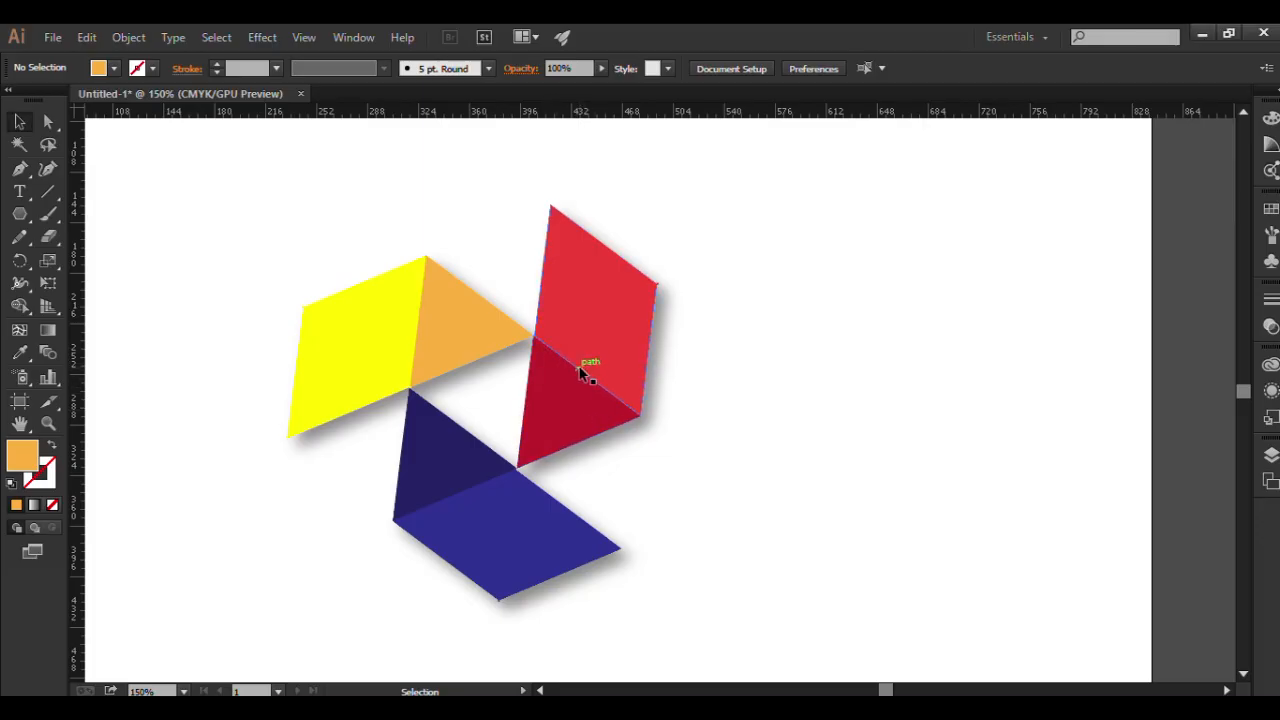
left_click_drag(548, 324, 613, 323)
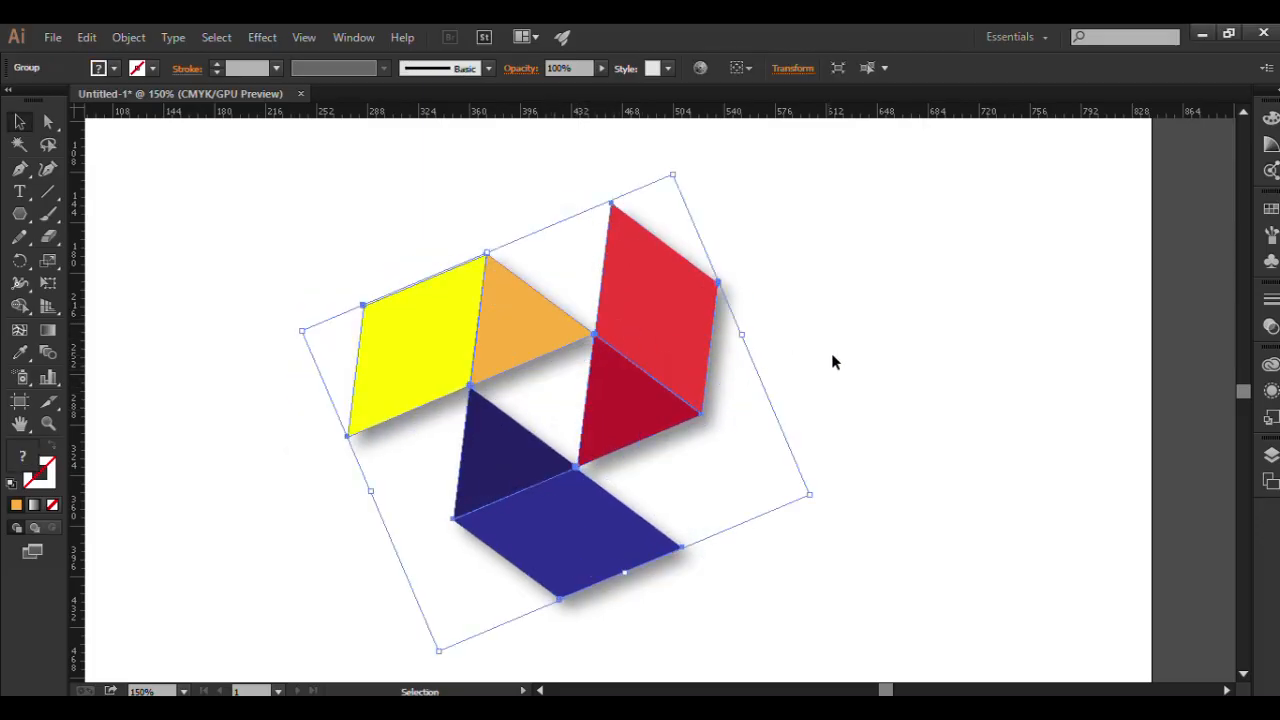
left_click(843, 360)
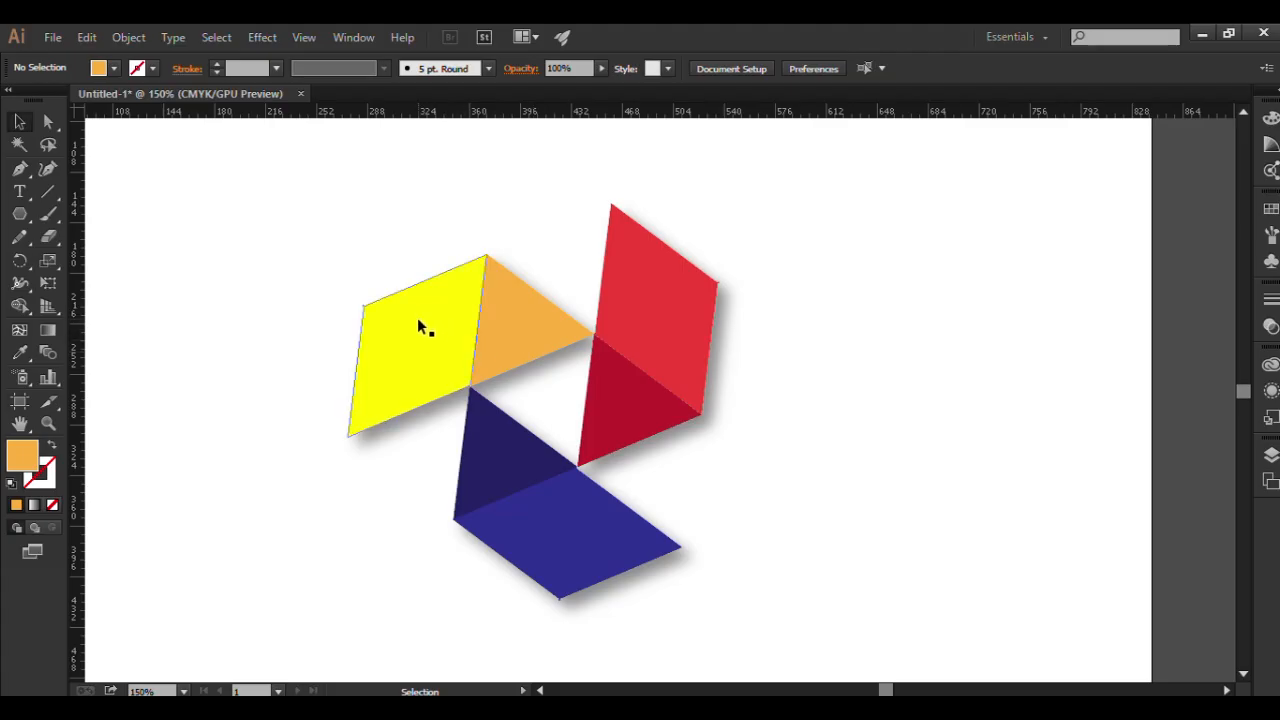
left_click_drag(418, 318, 433, 320)
left_click(885, 395)
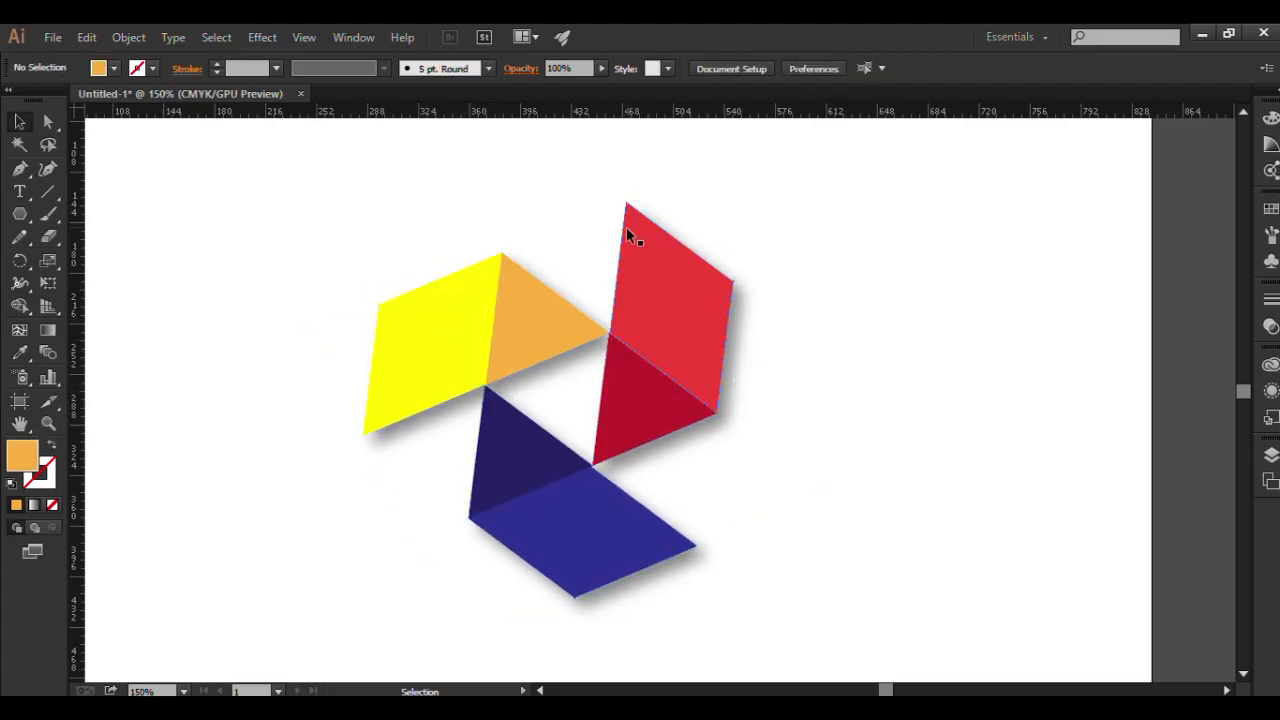
Set up an export of the design in PNG format as Untitled-1.png in the Pictures folder.
left_click(50, 38)
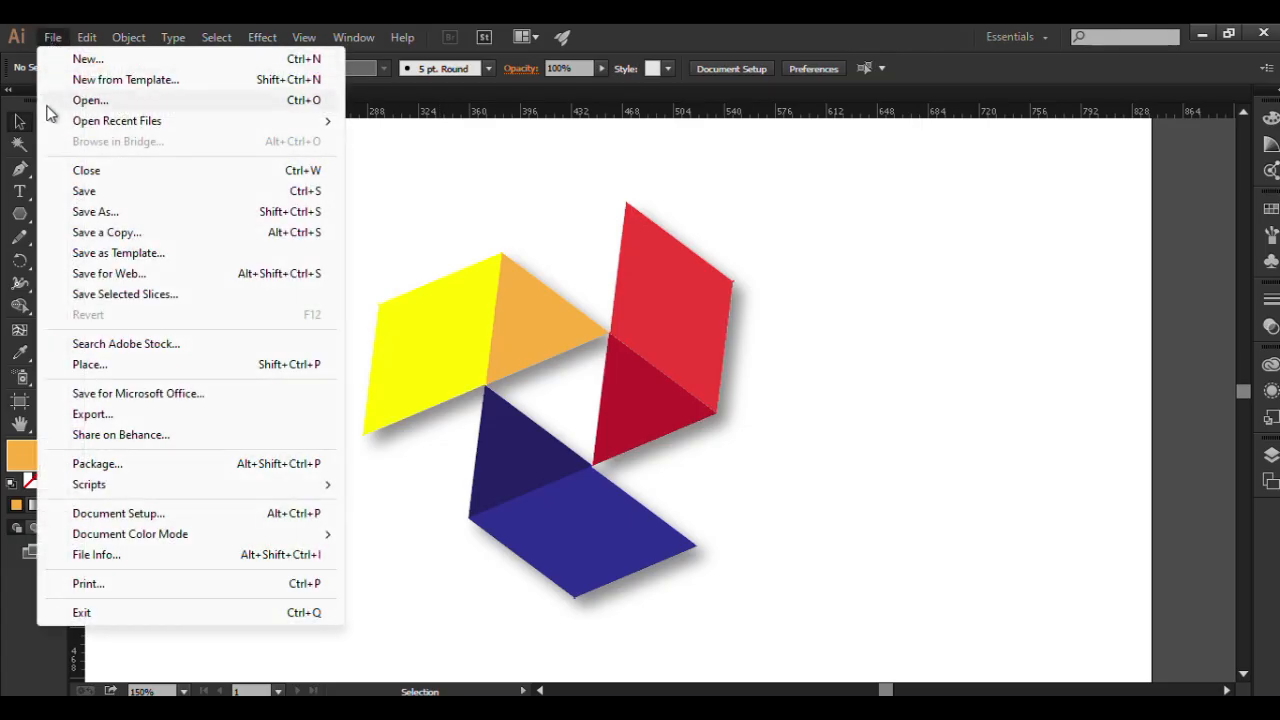
left_click(103, 418)
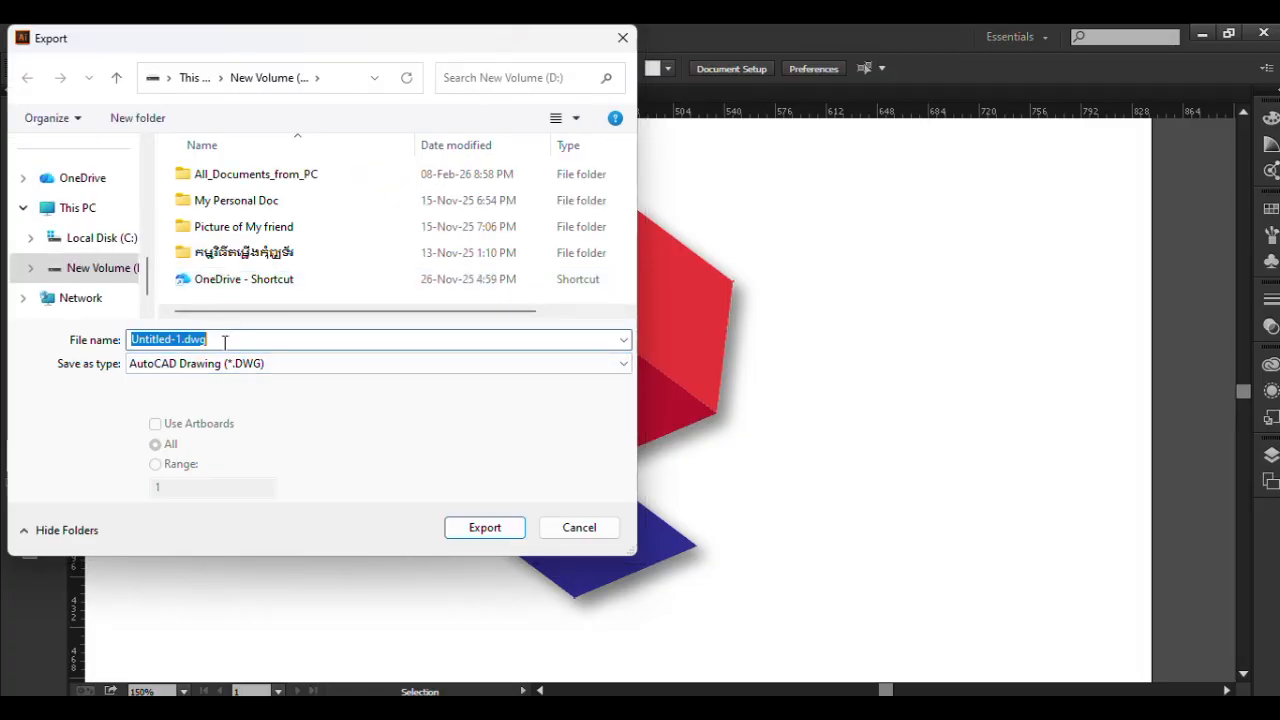
left_click(447, 366)
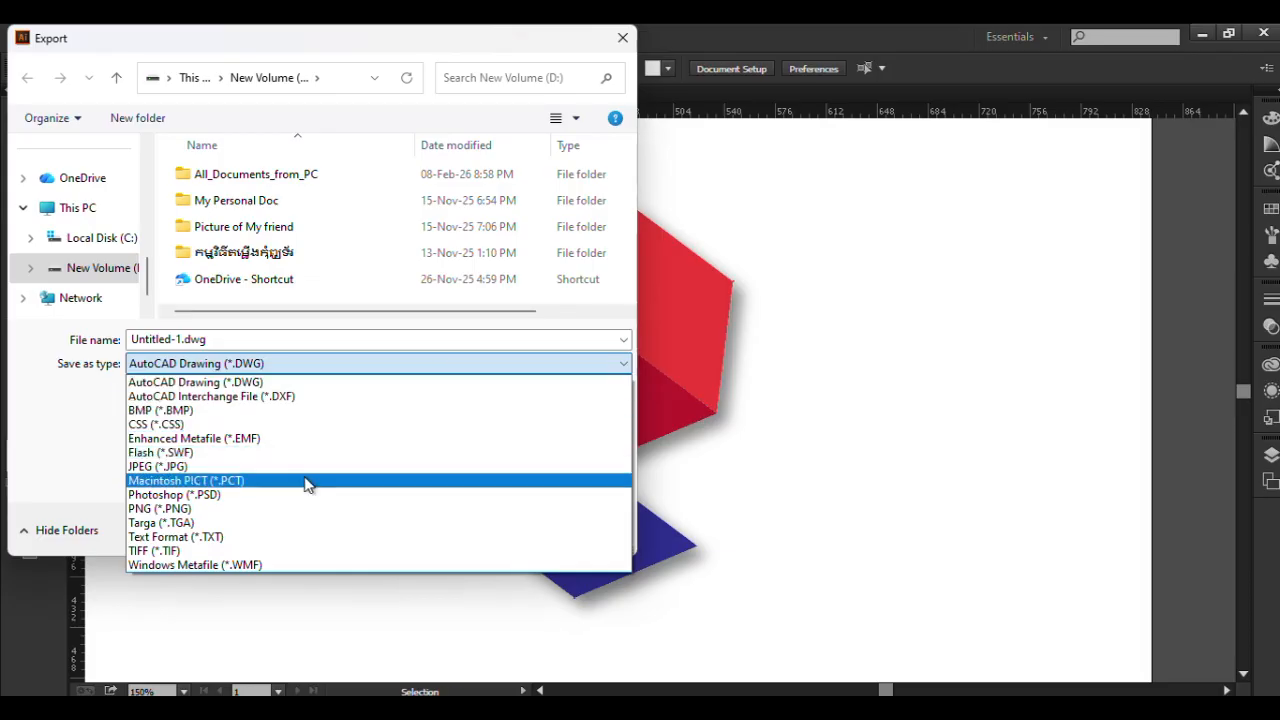
left_click(211, 509)
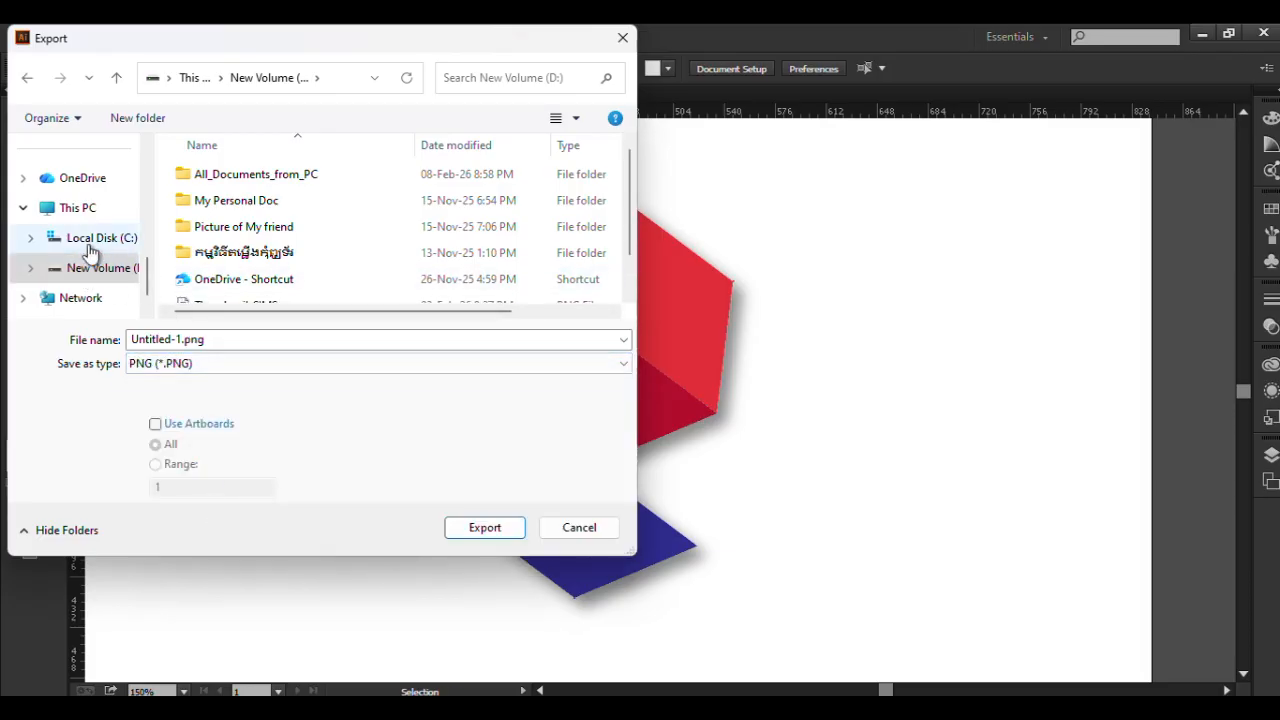
left_click_drag(146, 300, 146, 233)
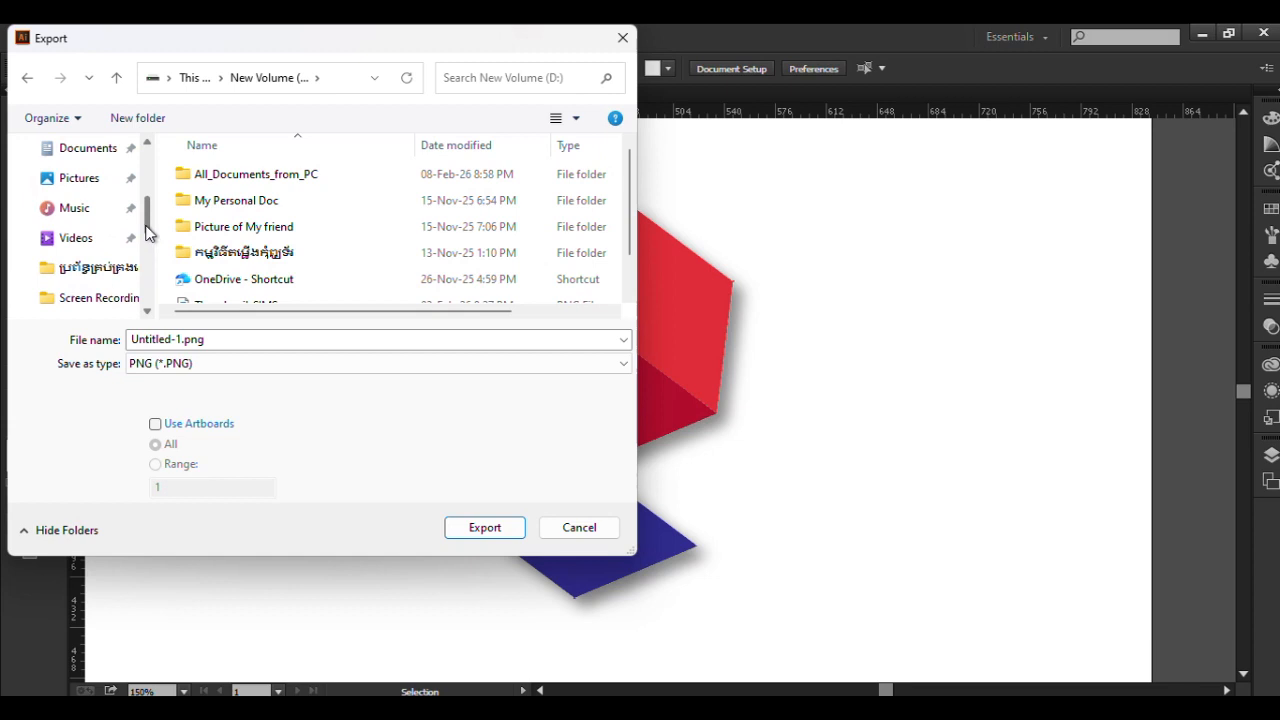
left_click(77, 186)
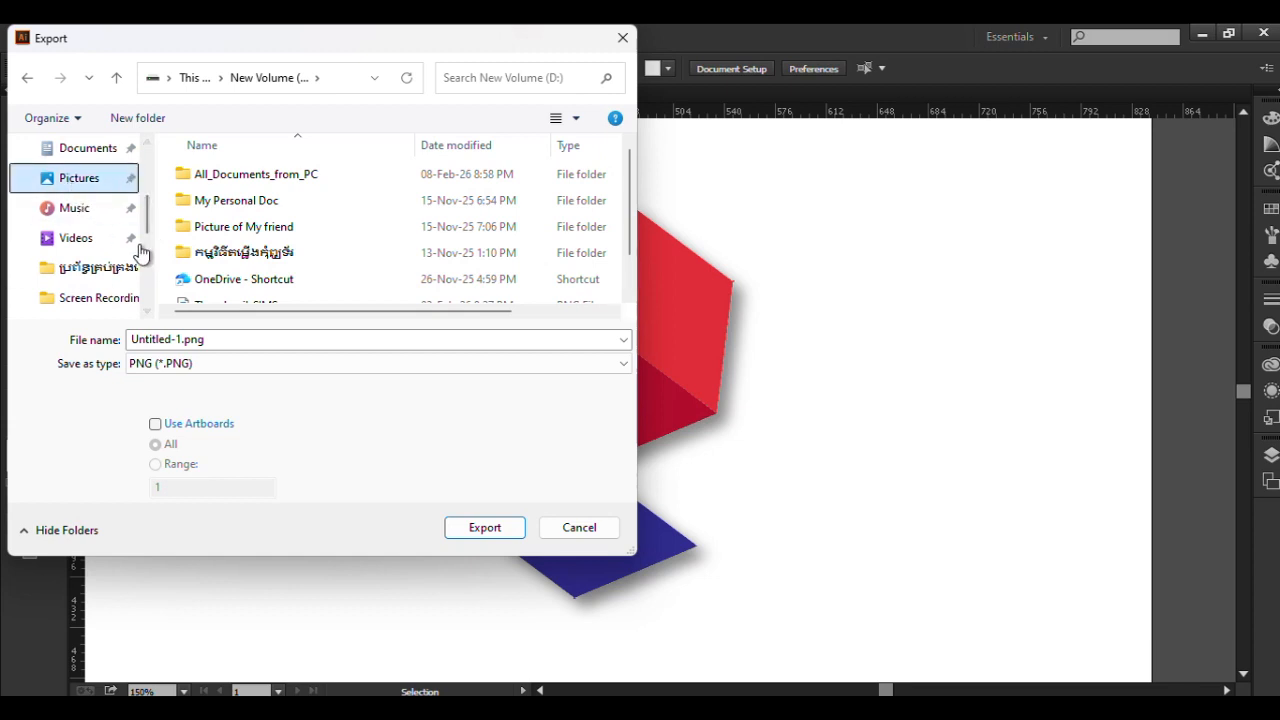
Export the PNG over the existing file at Screen (72 ppi) resolution with Type Optimized (Hinted) anti-aliasing and a transparent background.
left_click(482, 532)
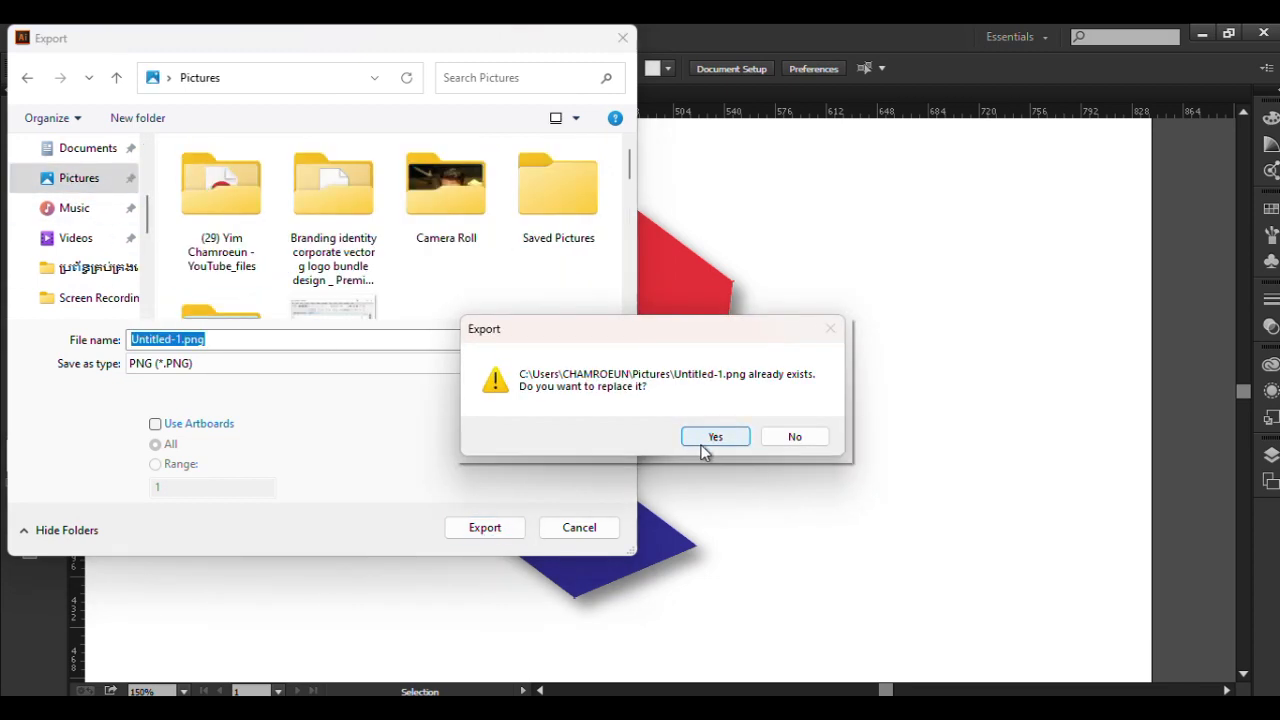
left_click(714, 440)
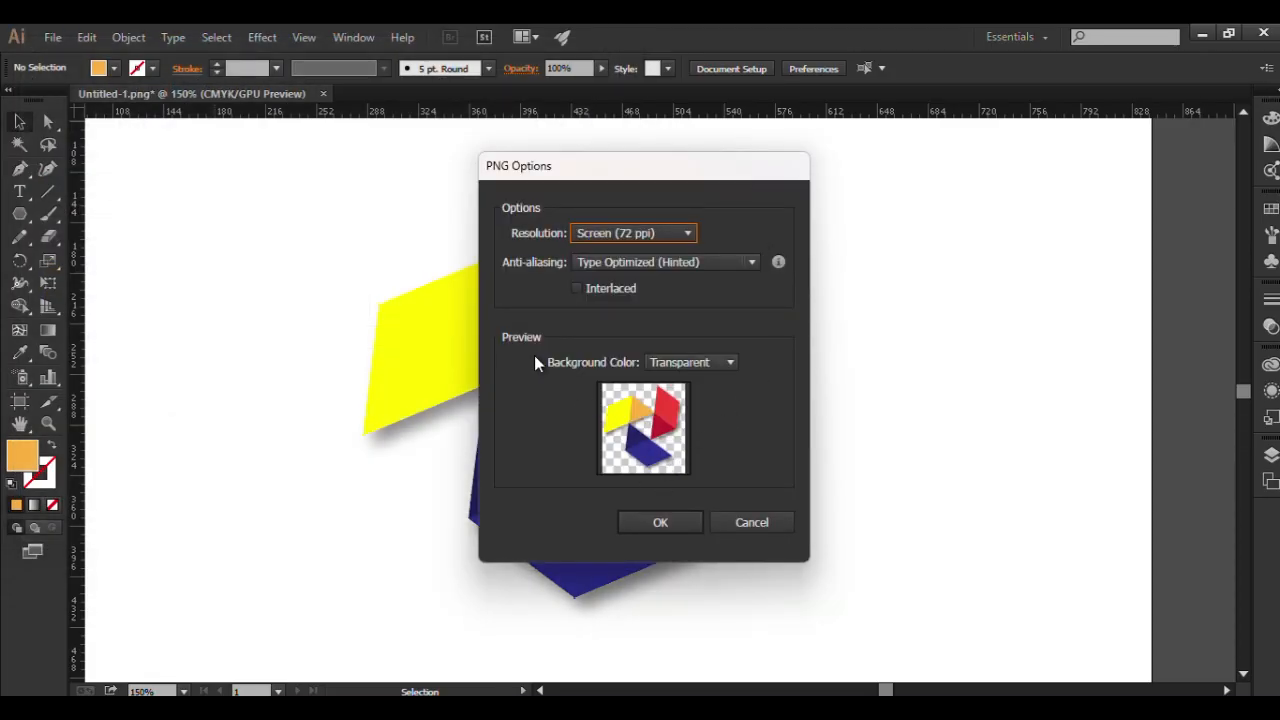
left_click(660, 522)
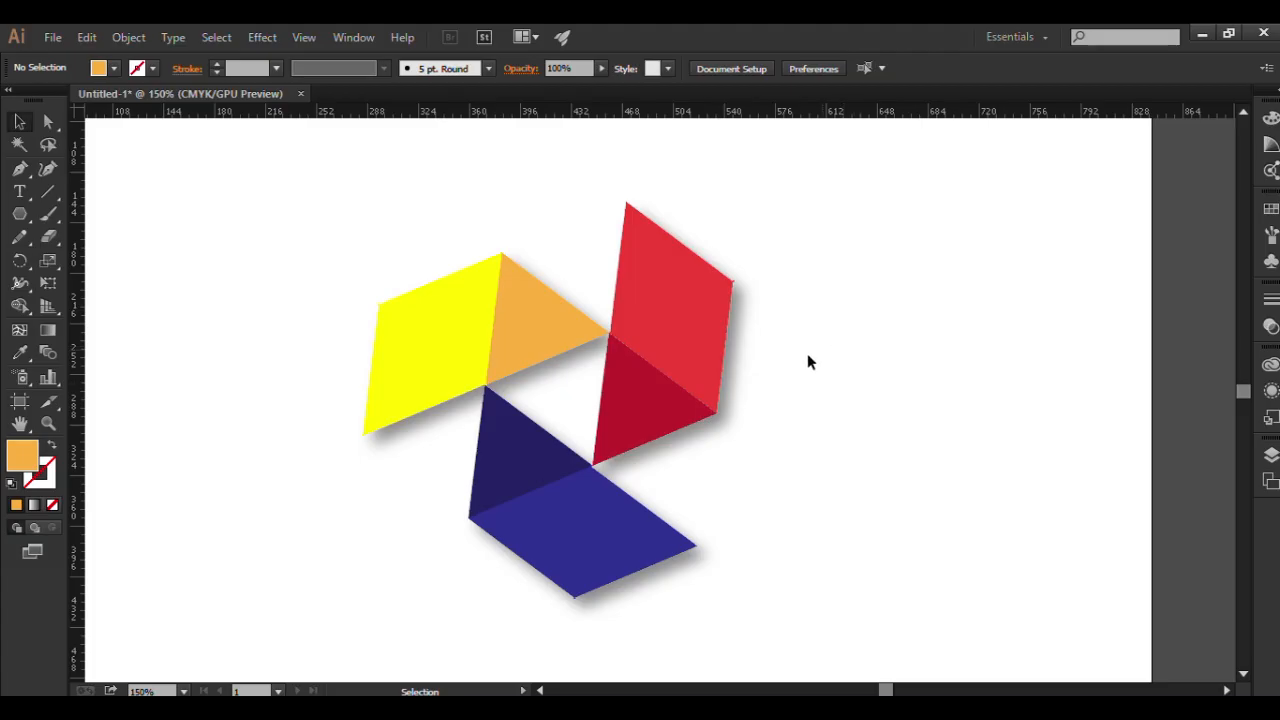